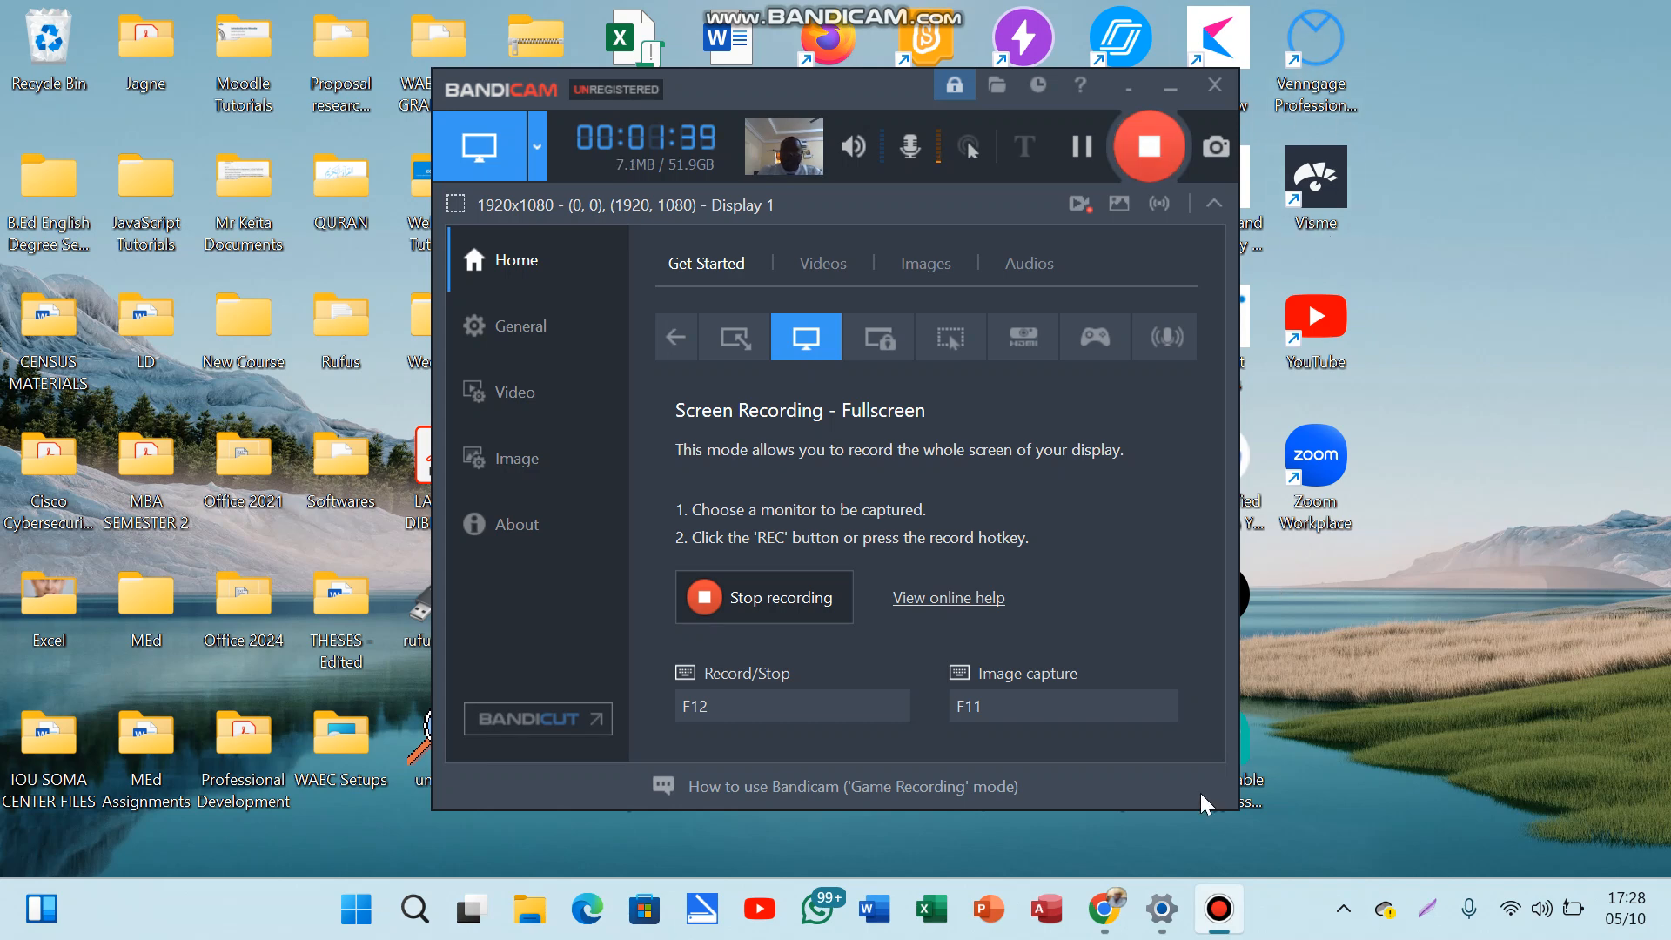
Step: Return to zotero.org and open the download page with Zotero 7 for Windows and the Connector
click(1109, 920)
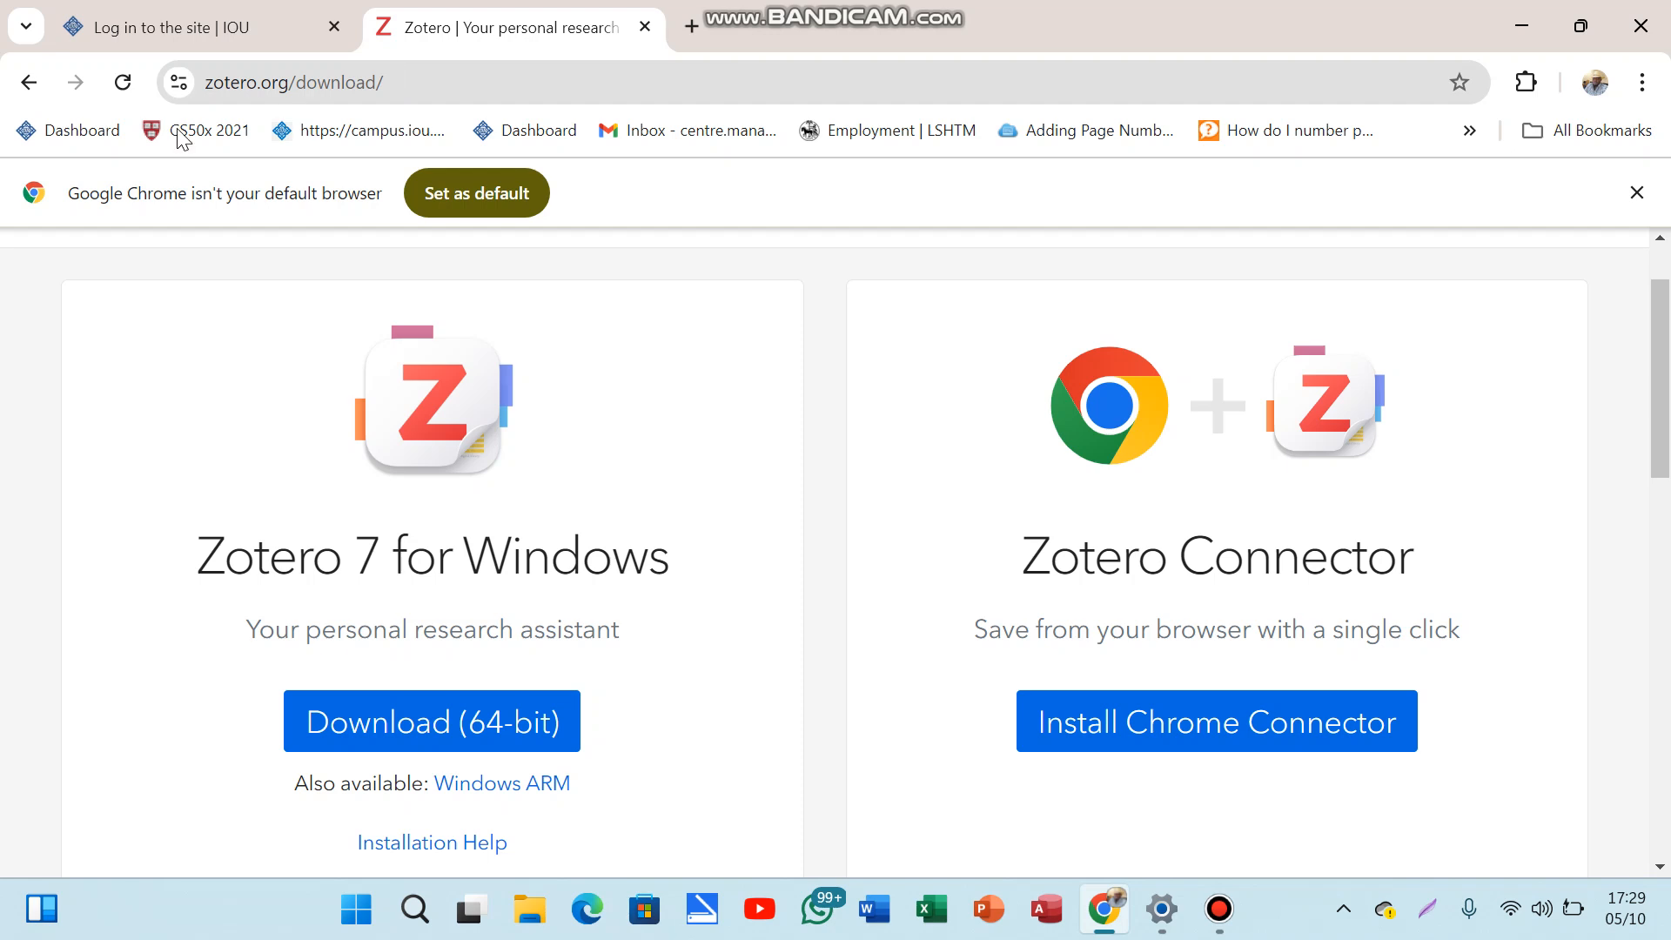
click(30, 84)
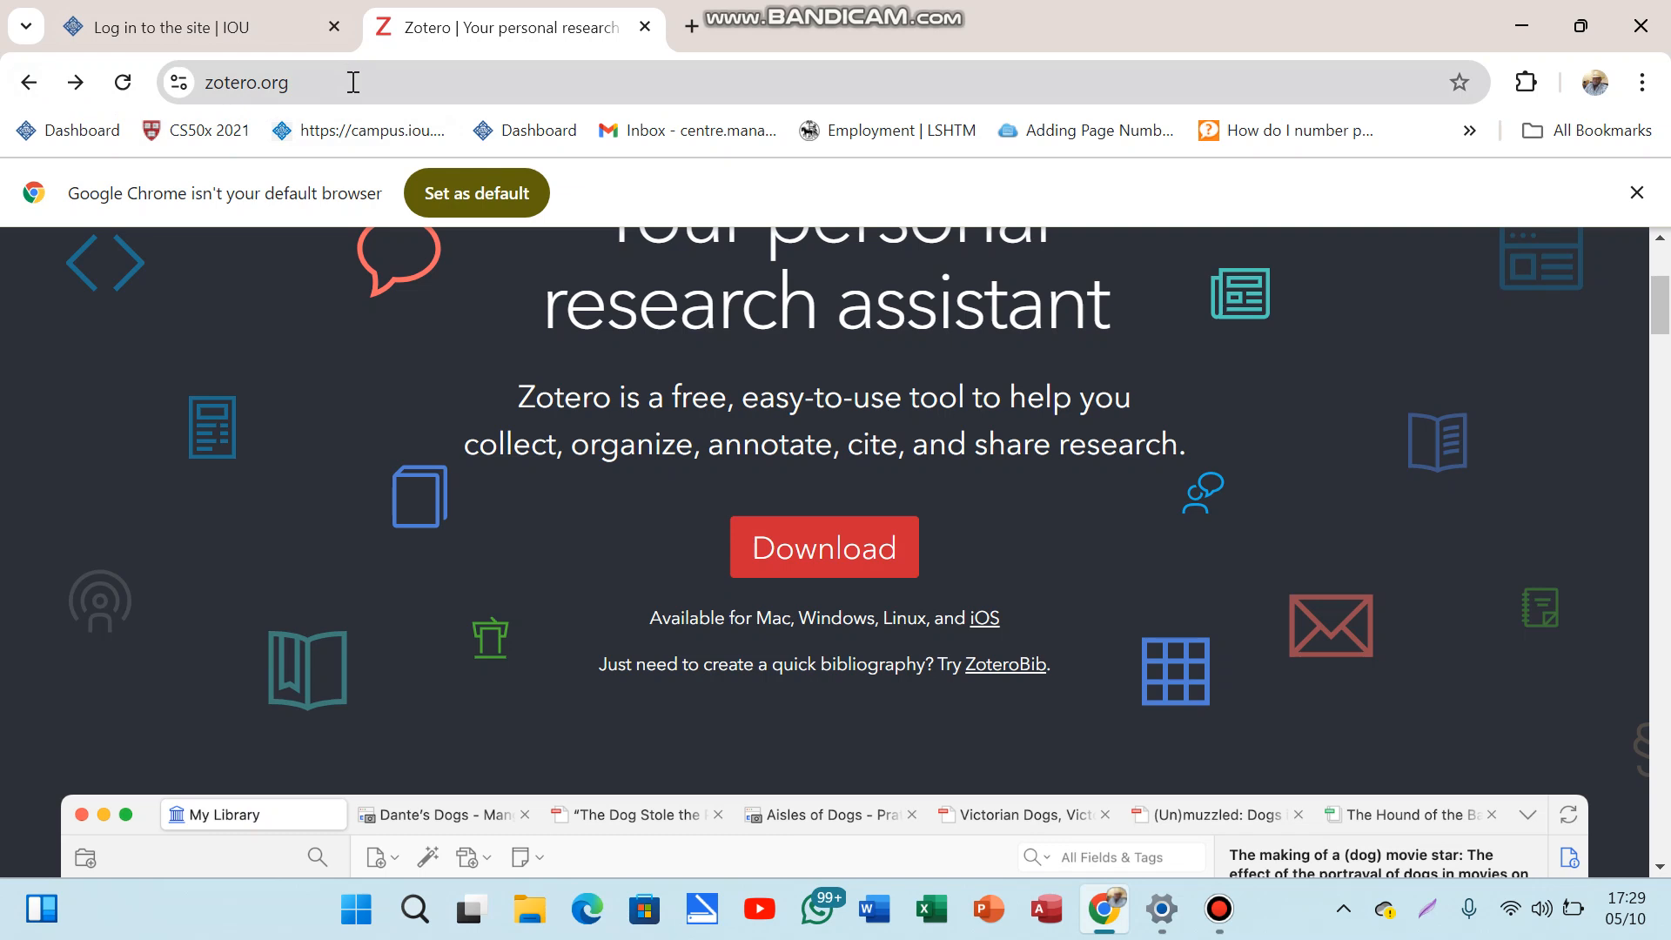
drag(353, 81, 198, 87)
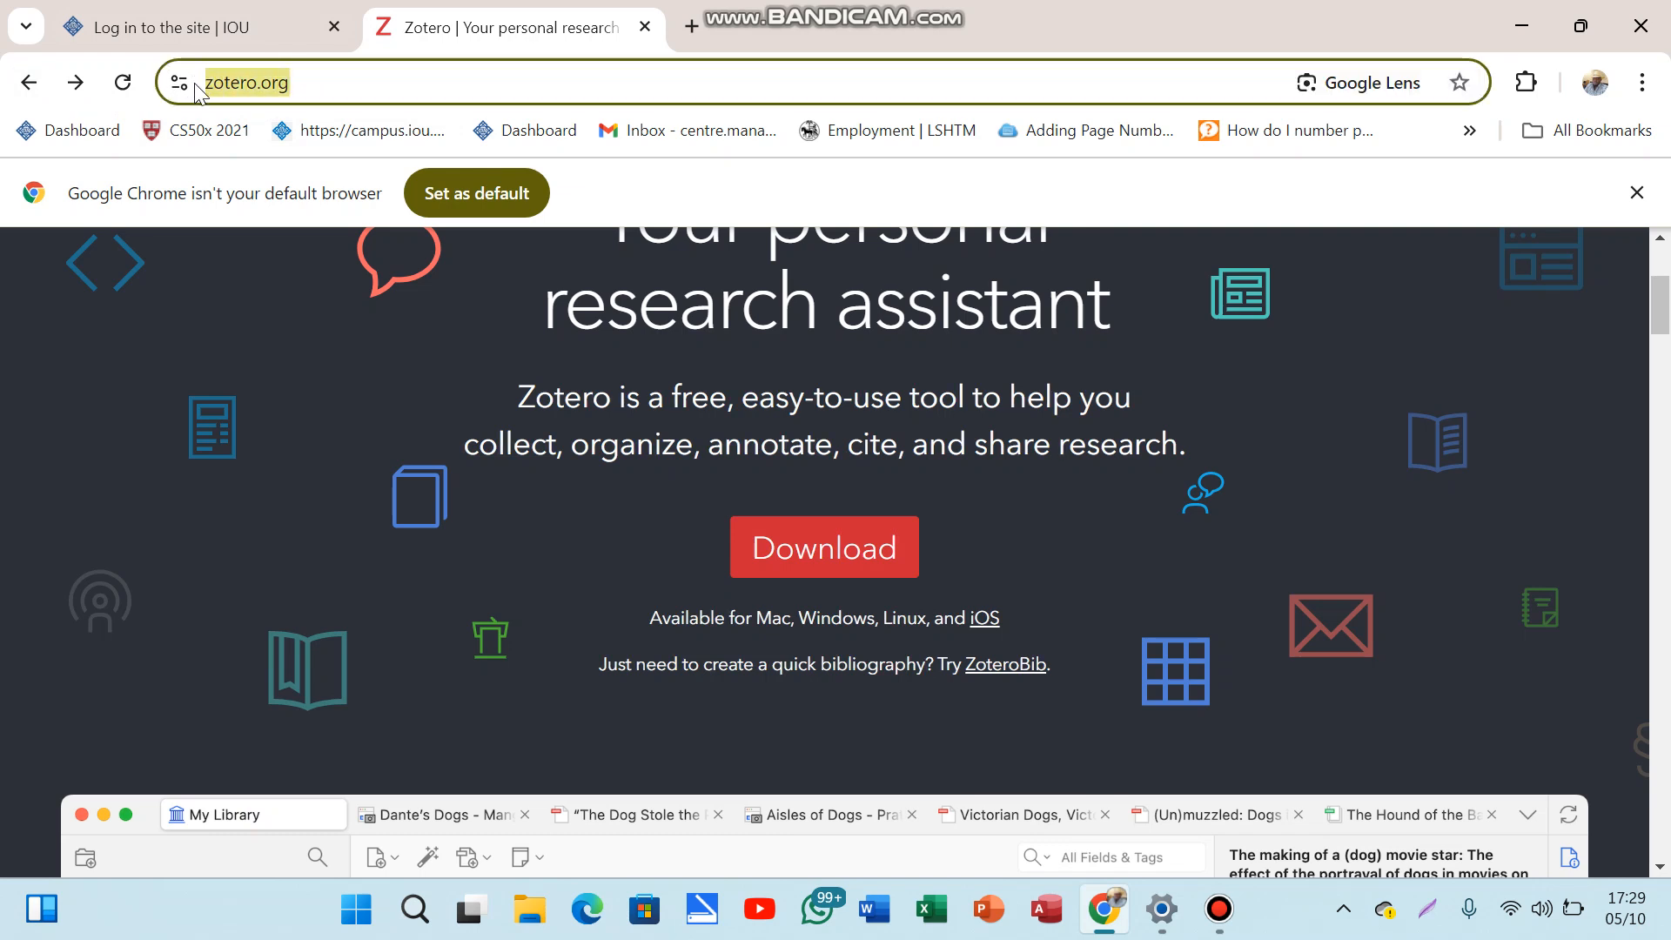
click(340, 359)
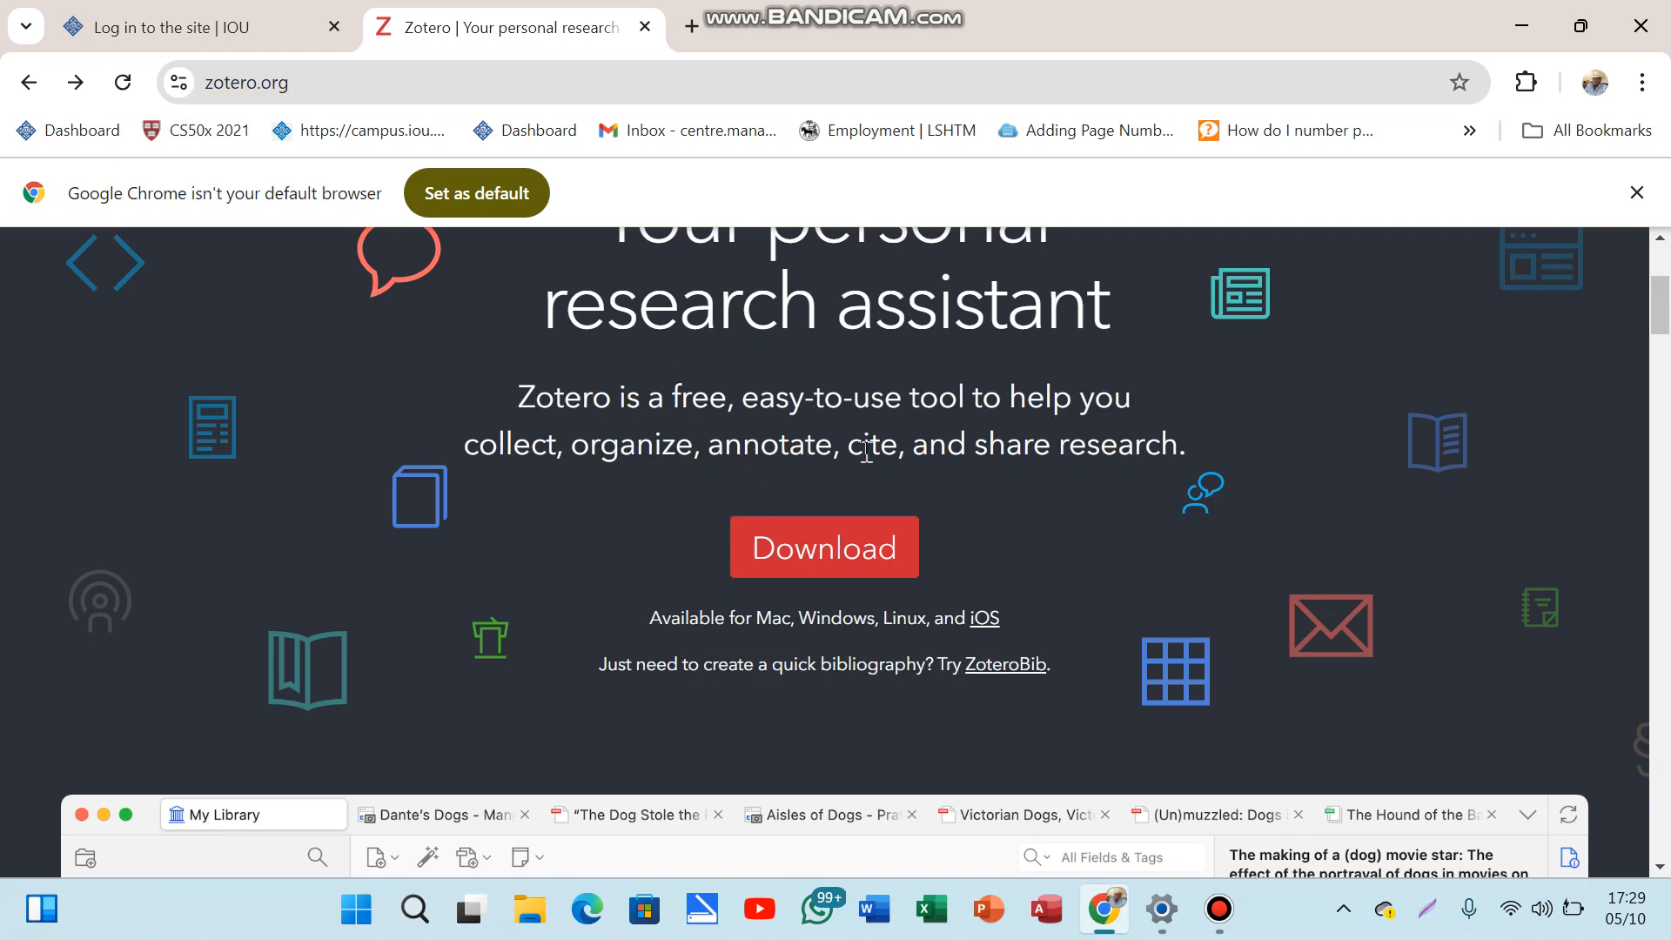
click(836, 560)
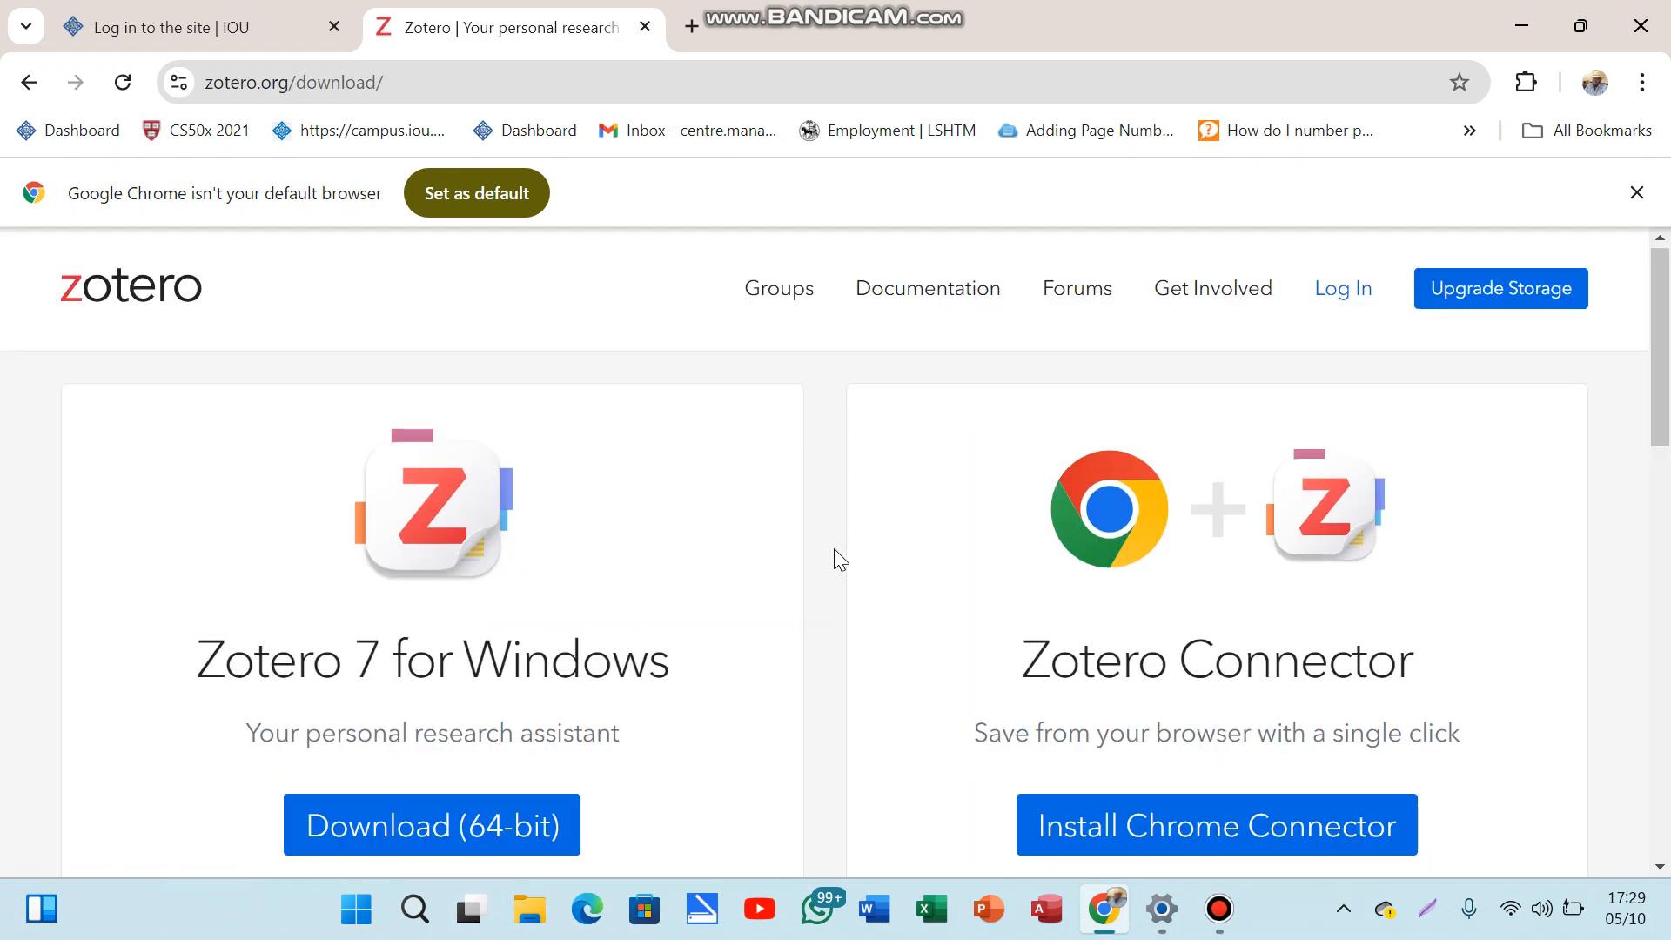
scroll(834, 550, down, 3)
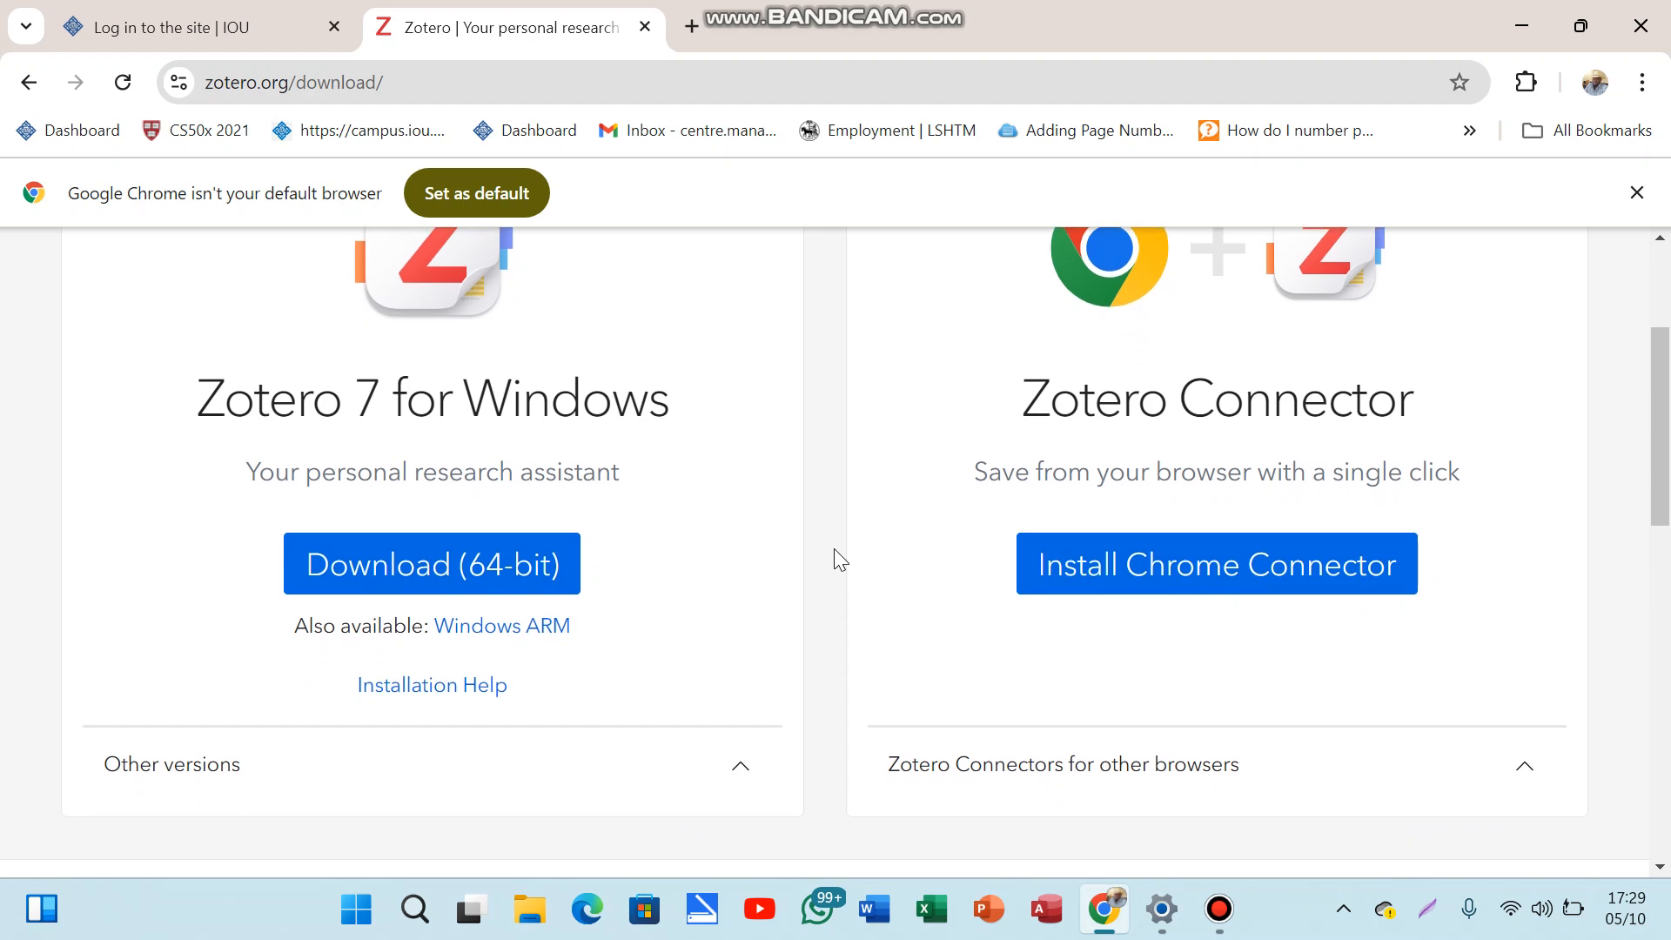
scroll(834, 550, up, 2)
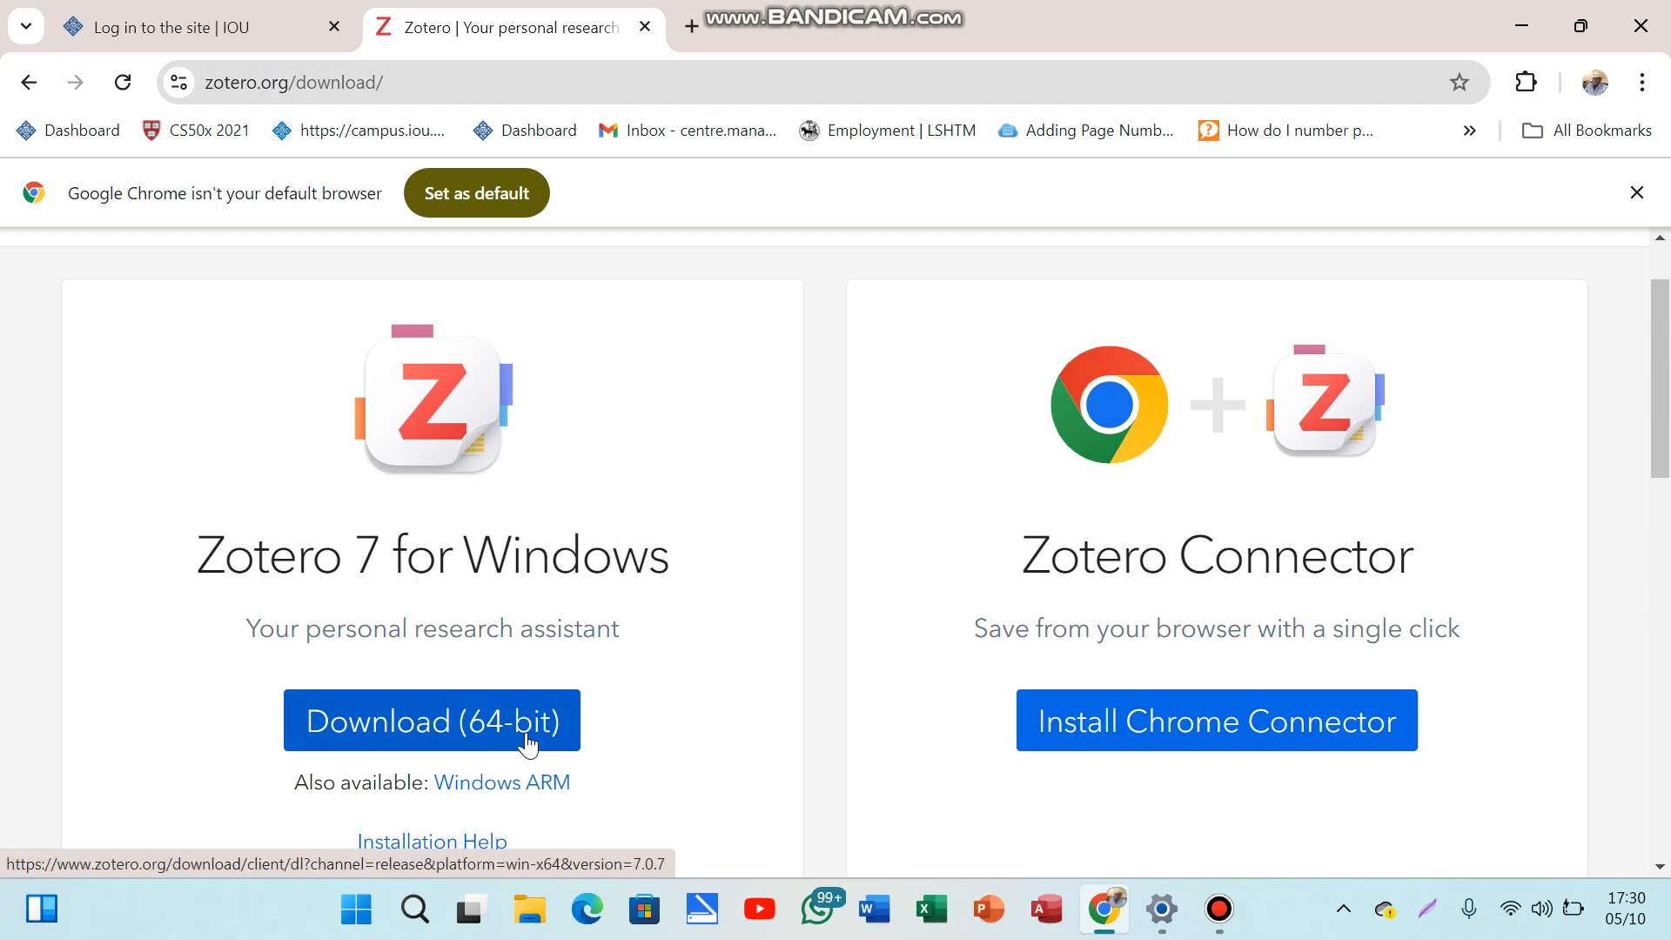
Step: Download the 64-bit Zotero 7 Windows installer and check its progress in Chrome's downloads list
click(424, 726)
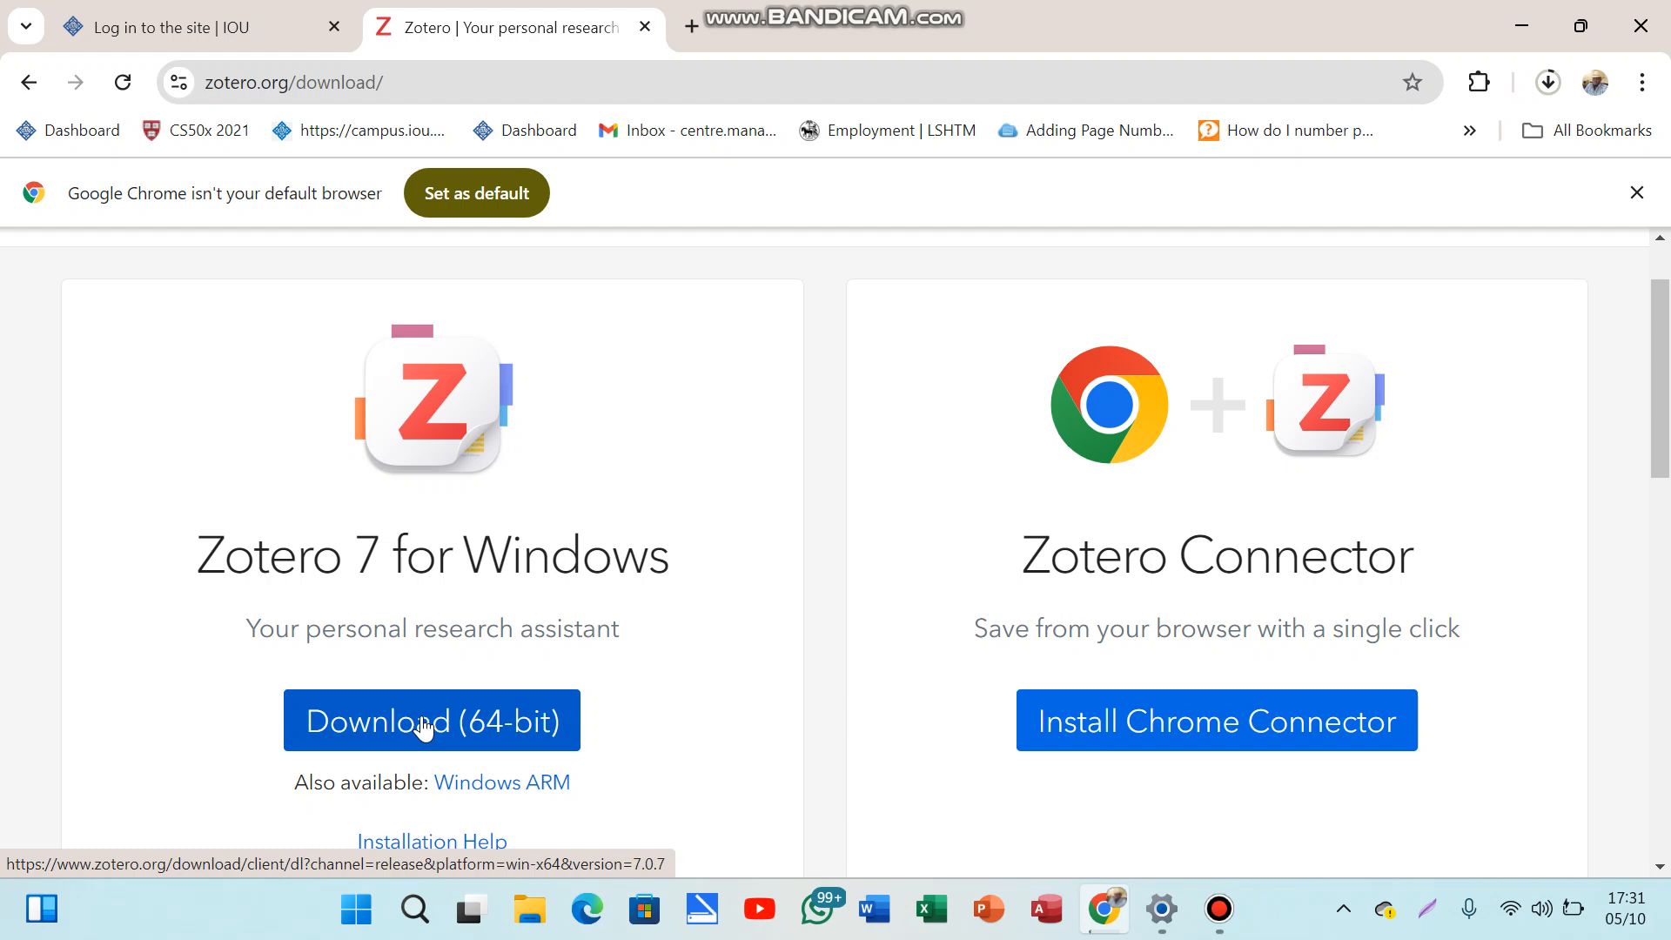
click(1563, 83)
click(1563, 82)
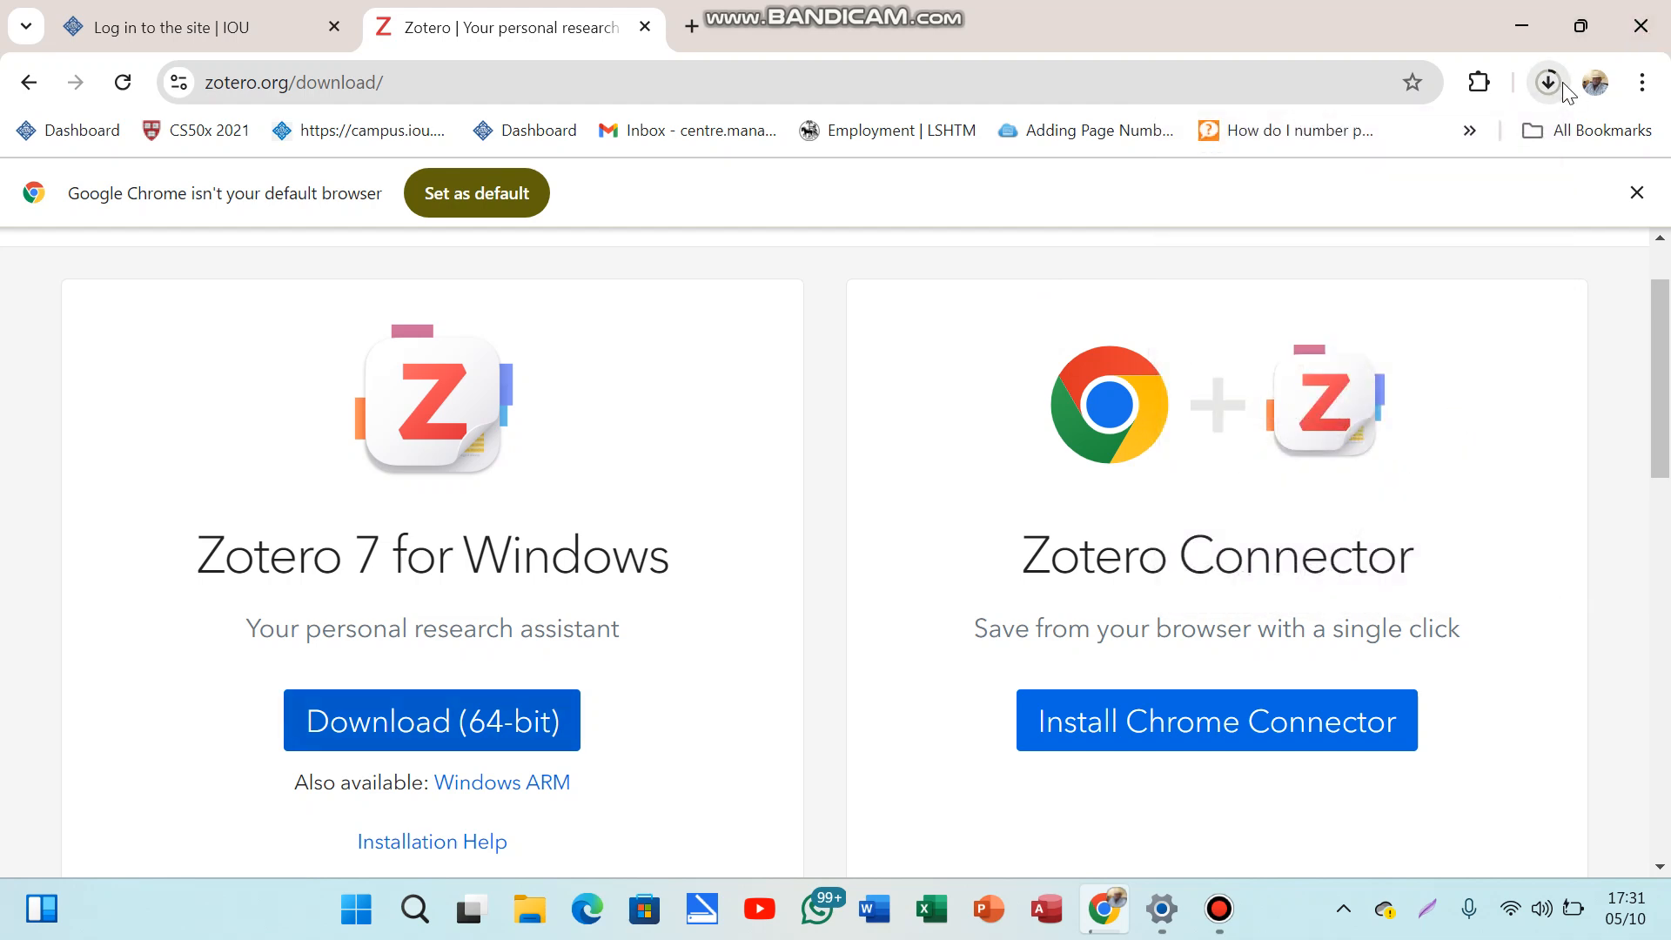
click(1563, 82)
click(999, 336)
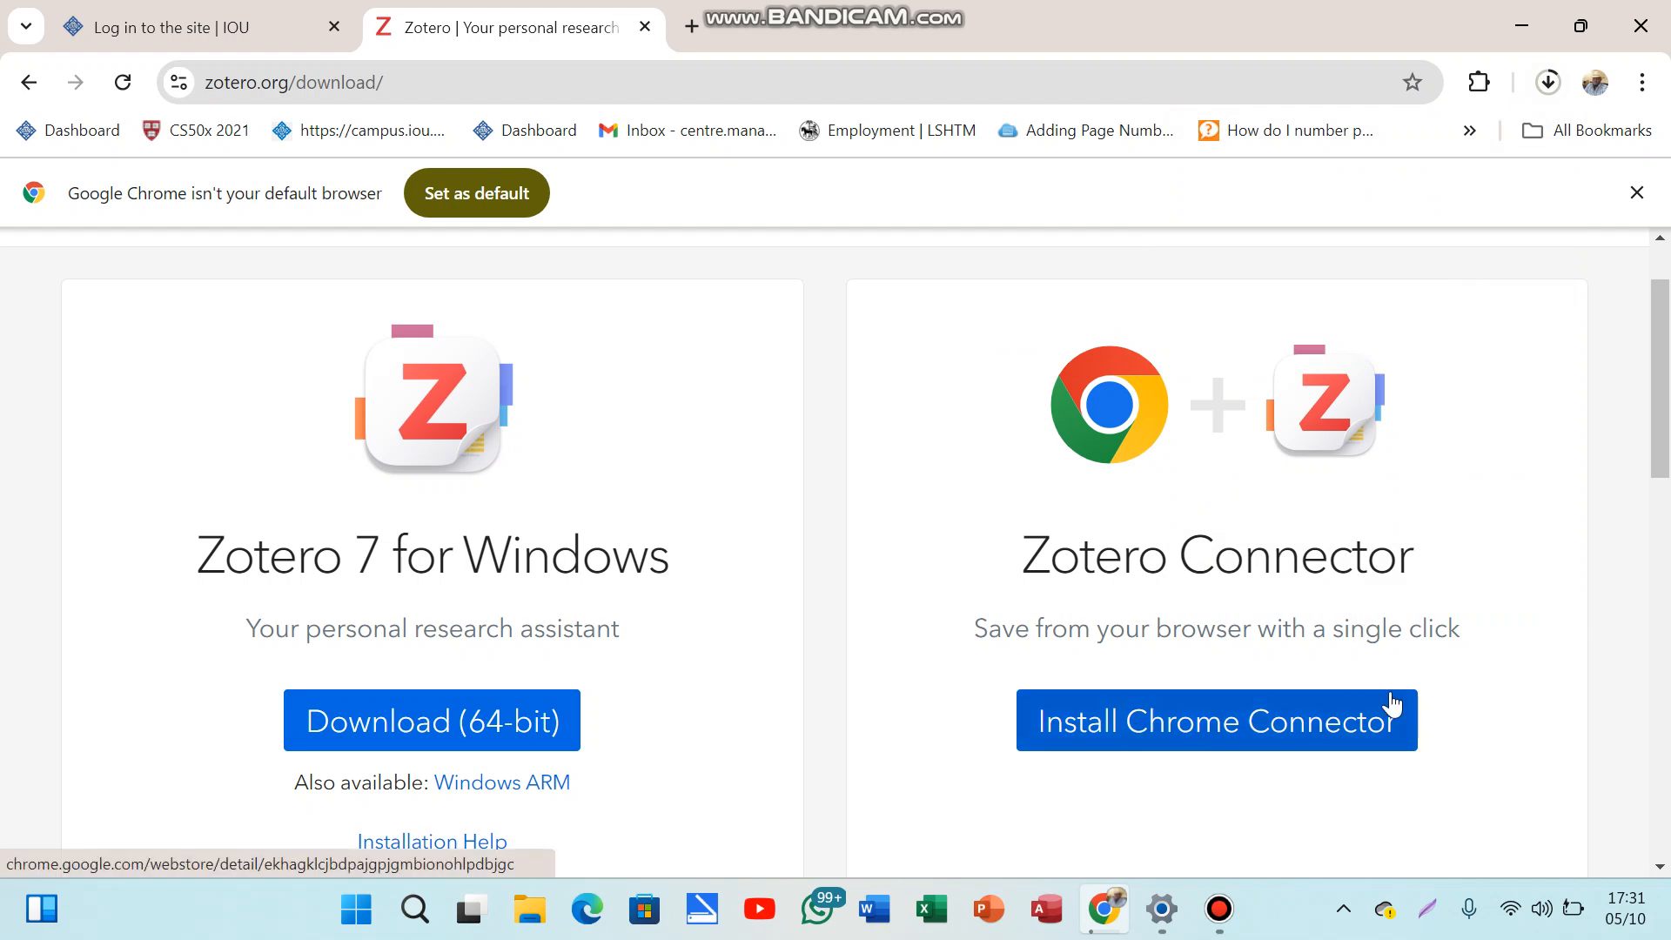
Step: Install the Zotero Connector extension from the Chrome Web Store, checking the installer download meanwhile
click(1183, 741)
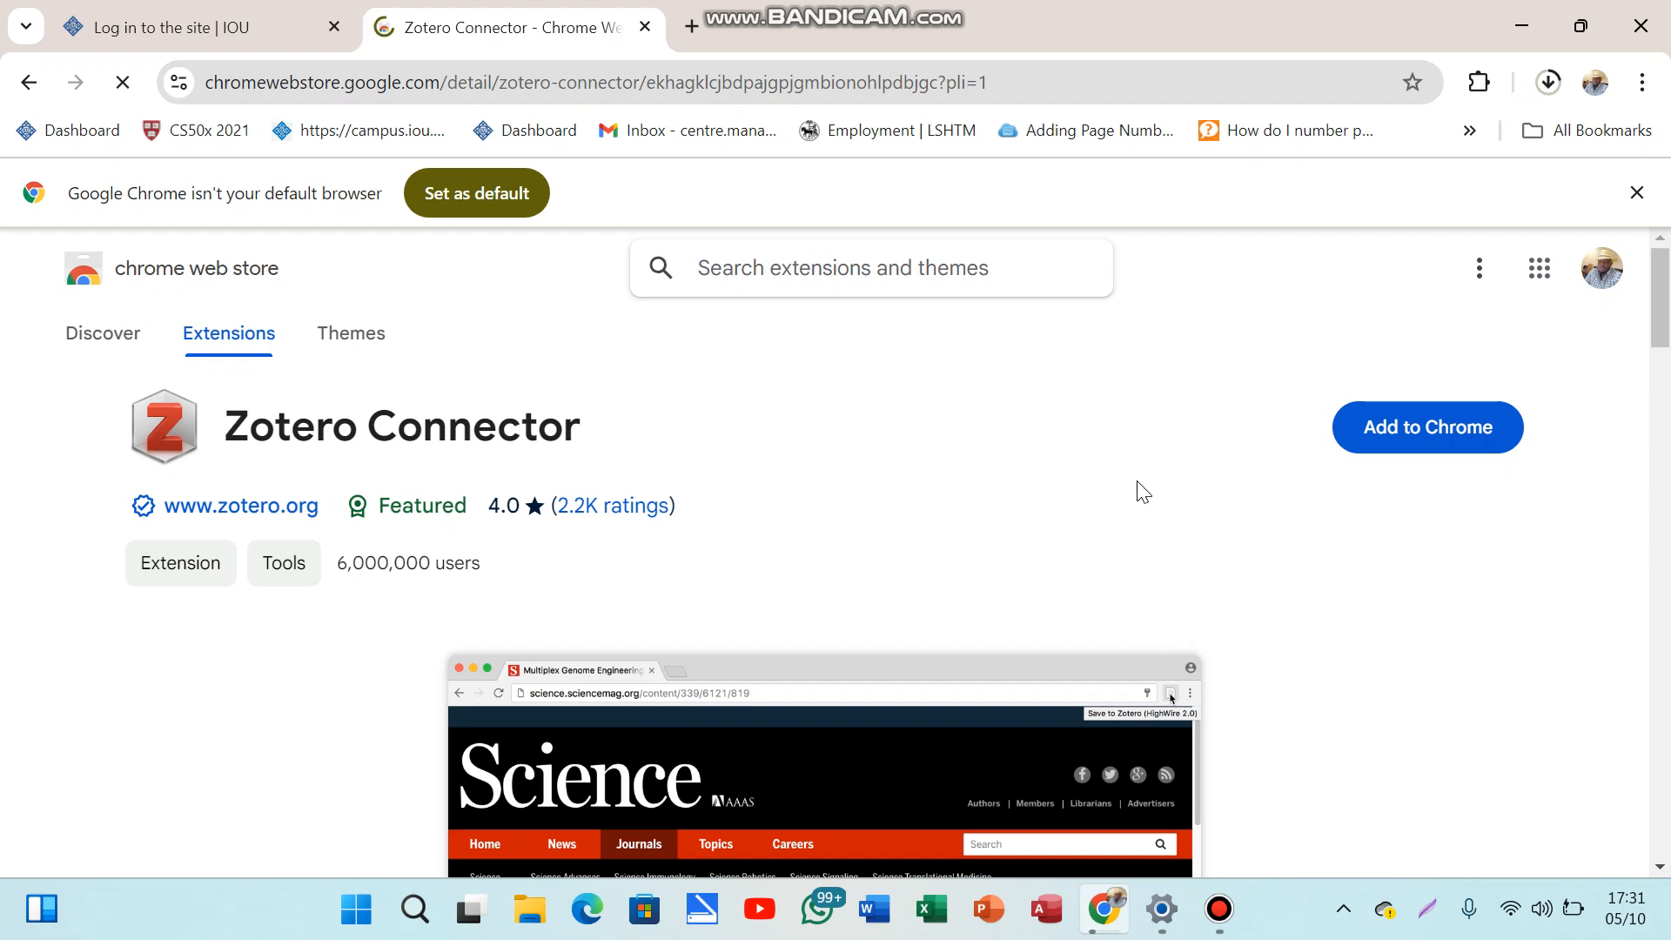
click(1416, 435)
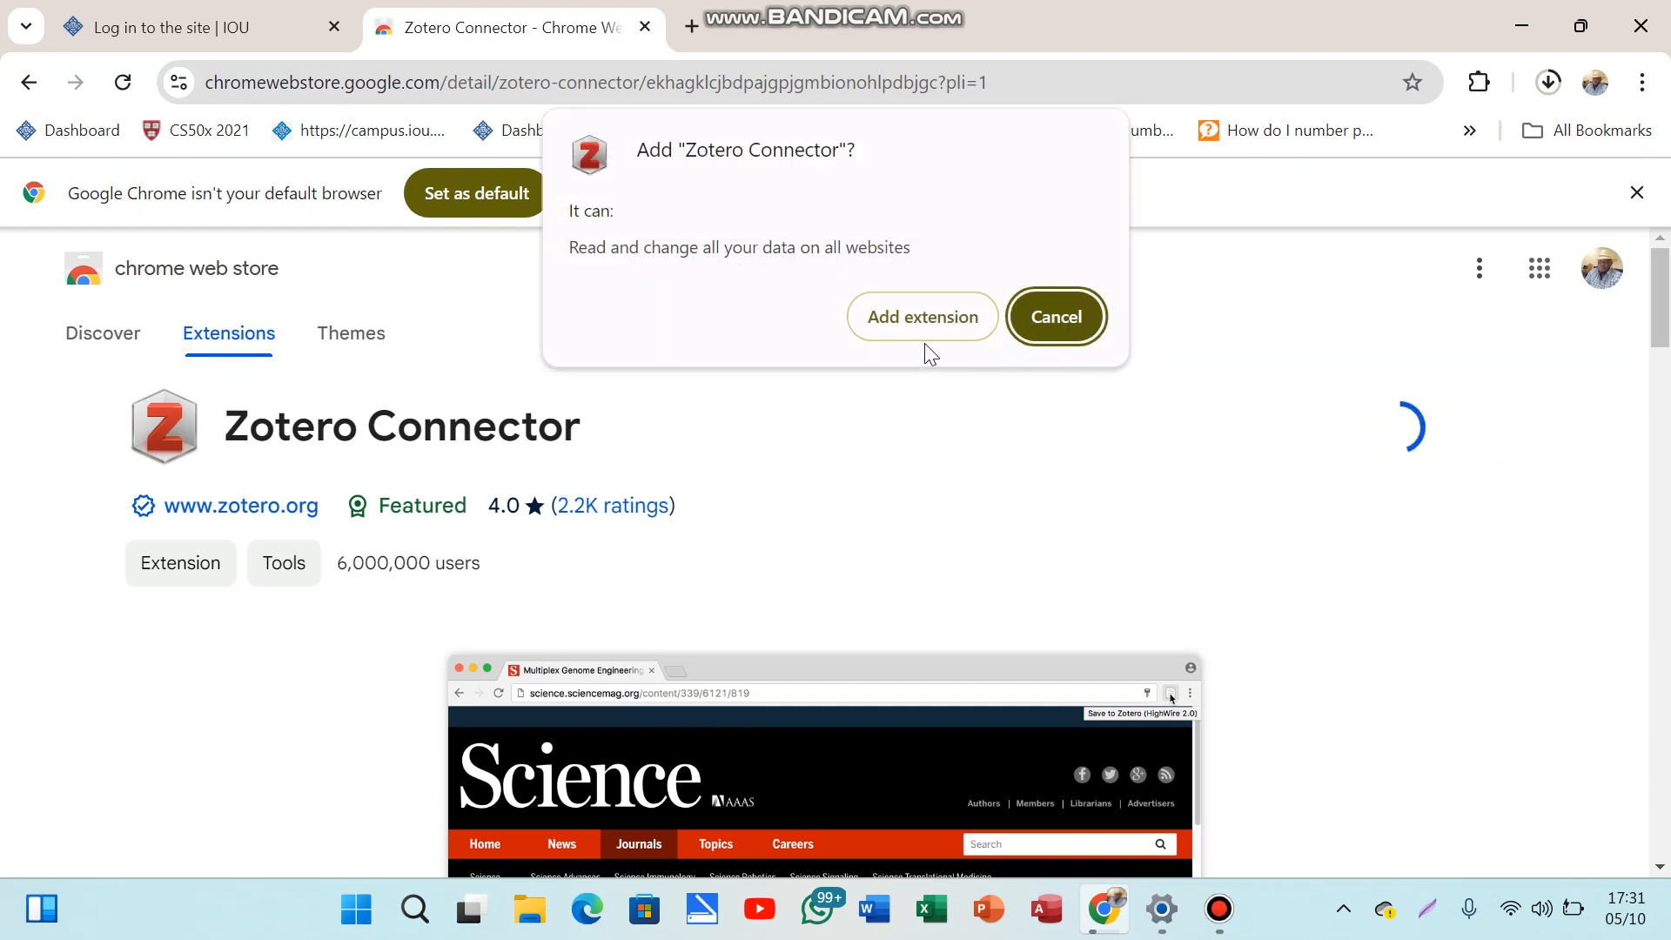
click(908, 319)
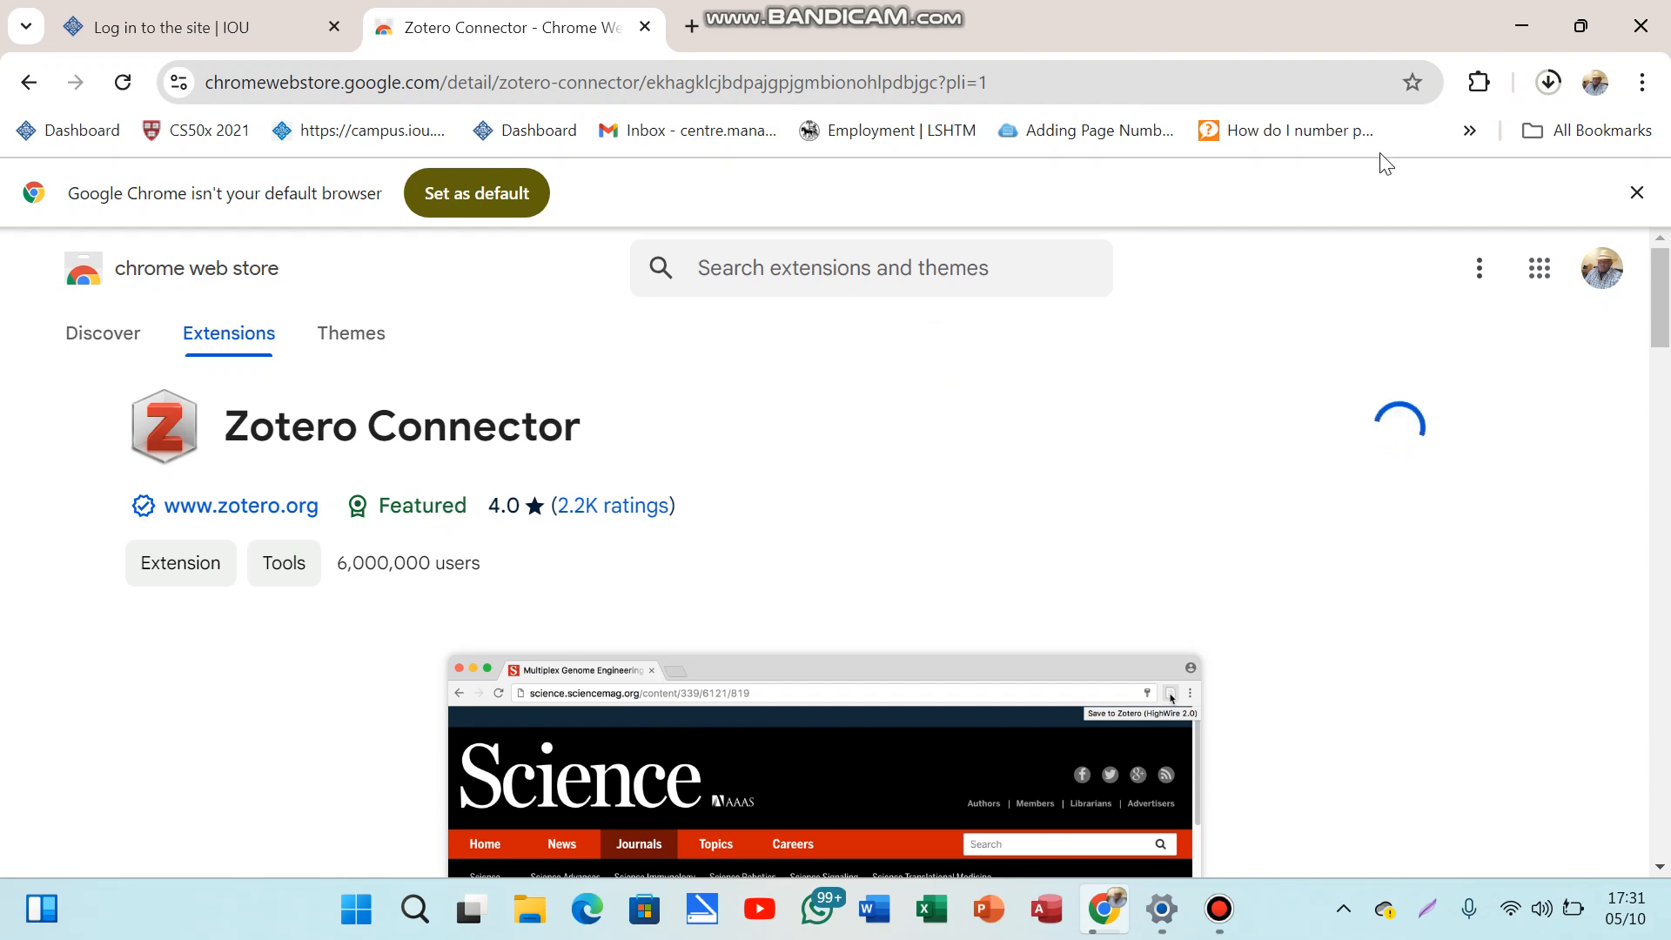
click(1547, 87)
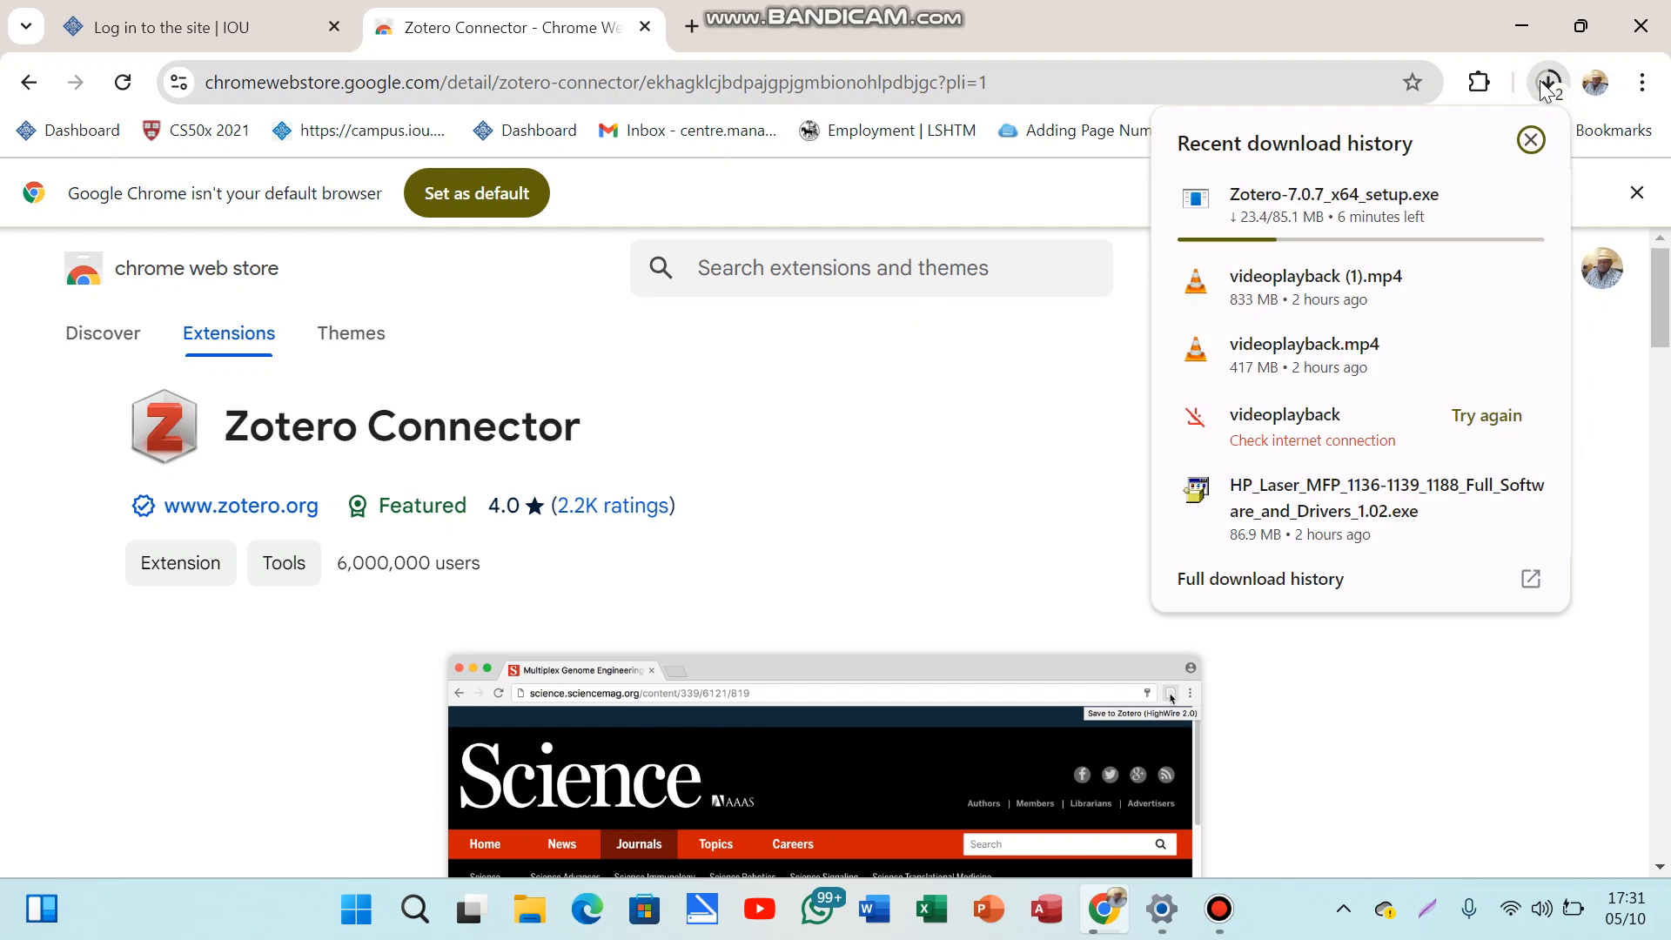
click(1548, 84)
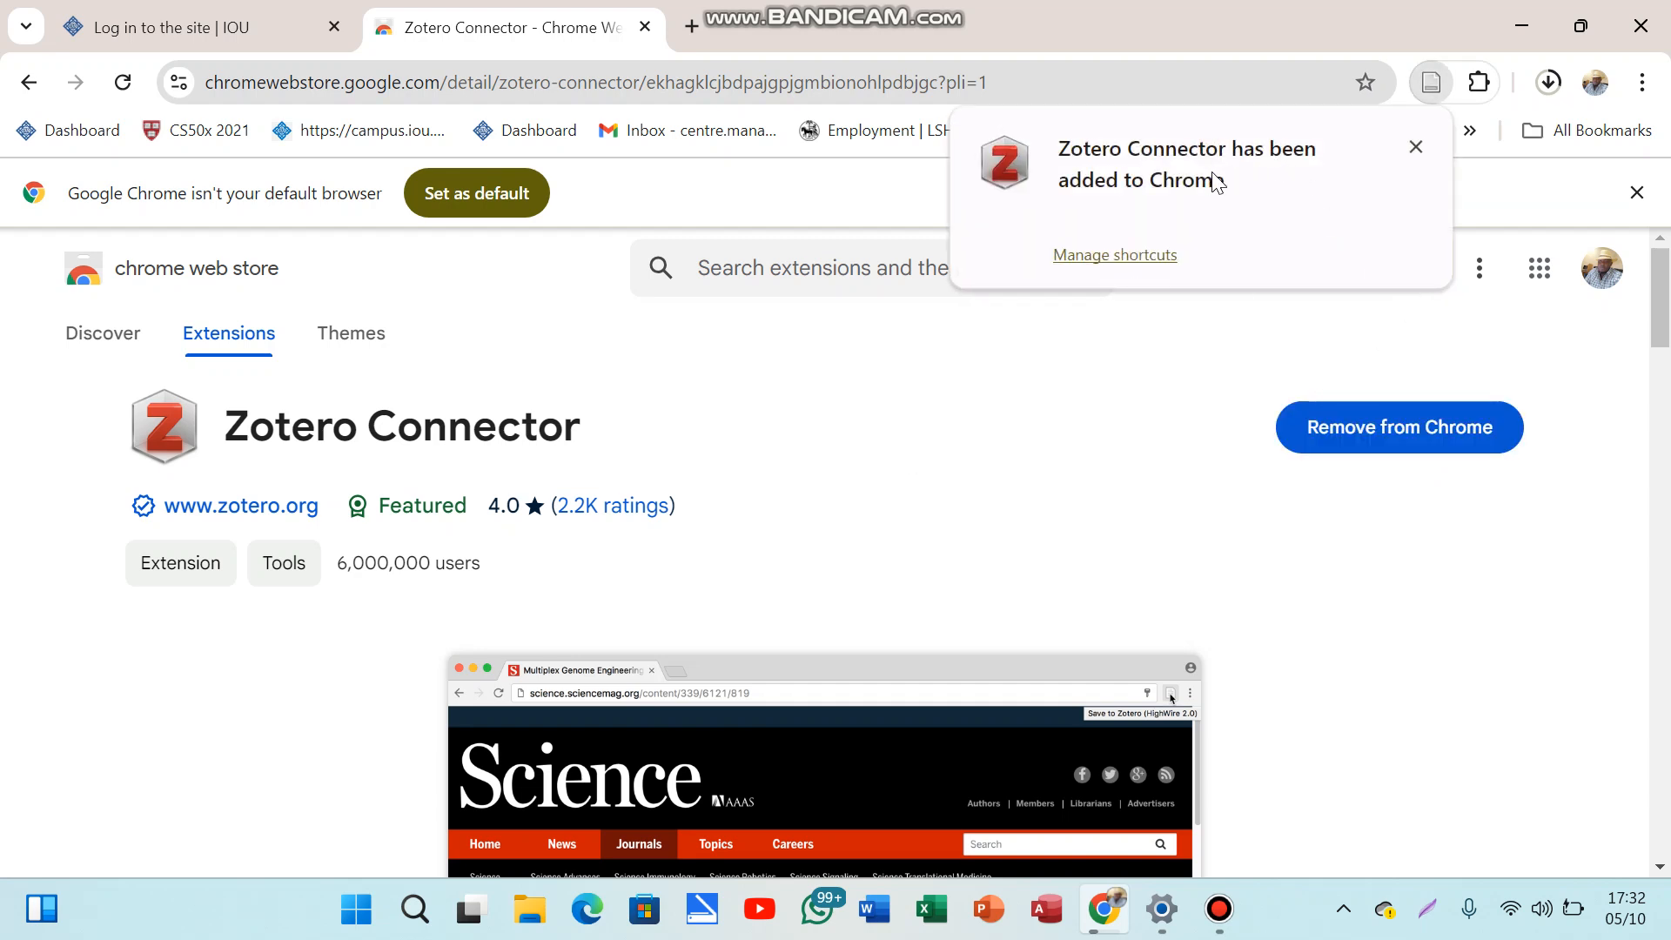
click(1415, 148)
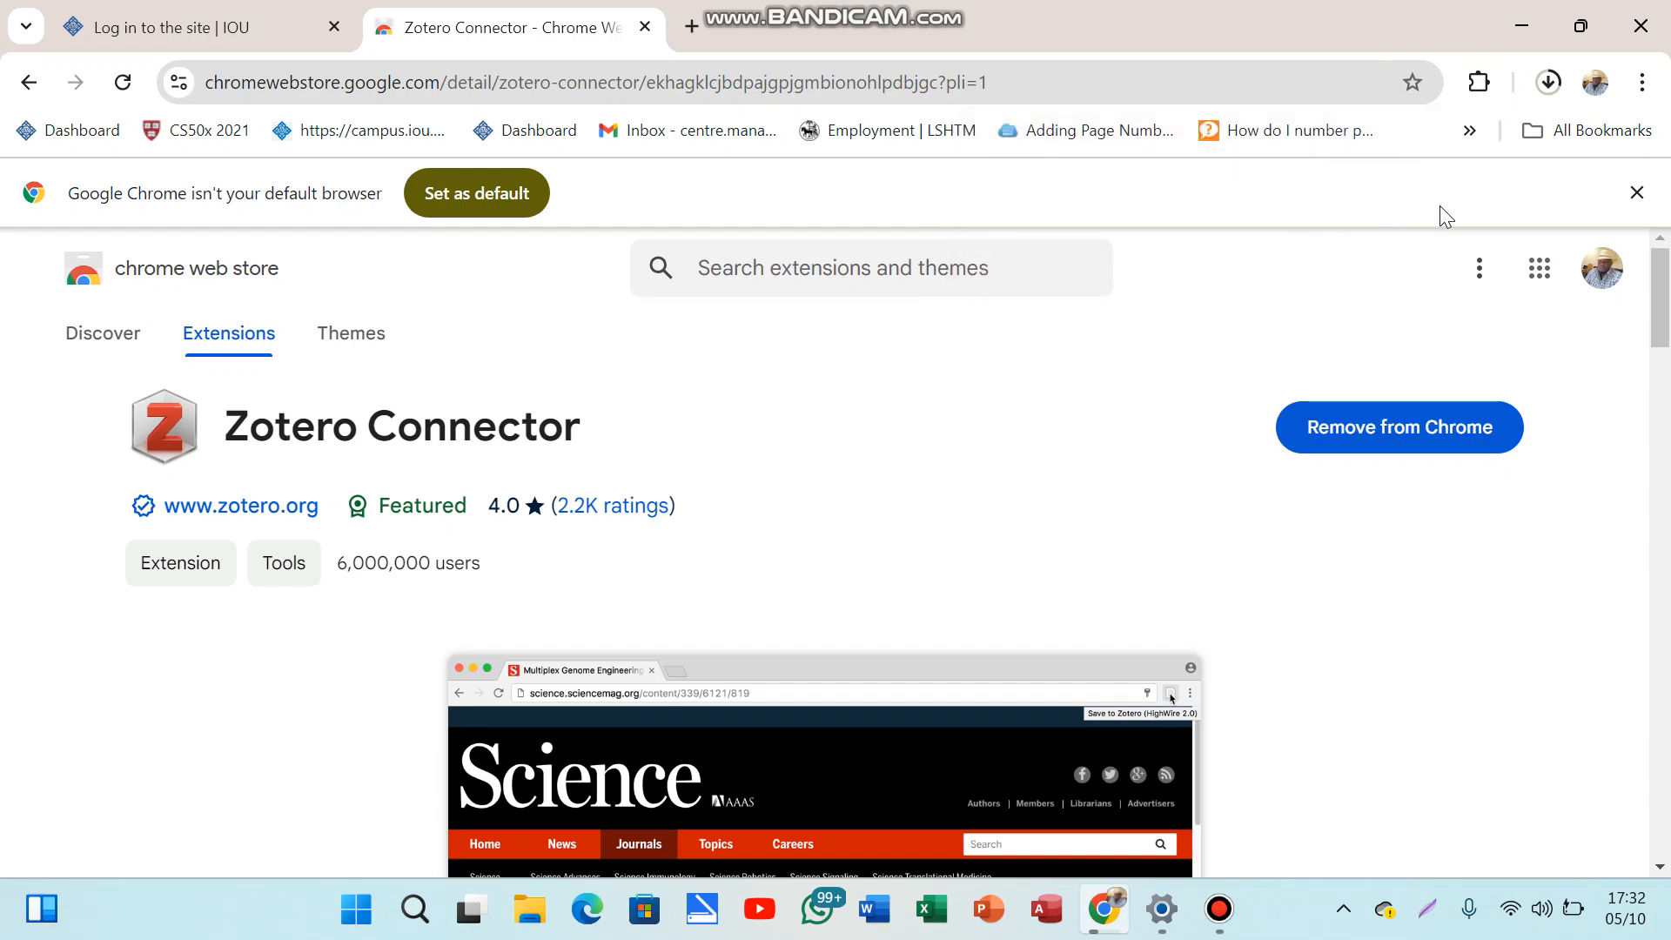
Step: Pin Zotero Connector to the toolbar, then confirm the installer is at 57.5 of 85.1 MB
click(1496, 88)
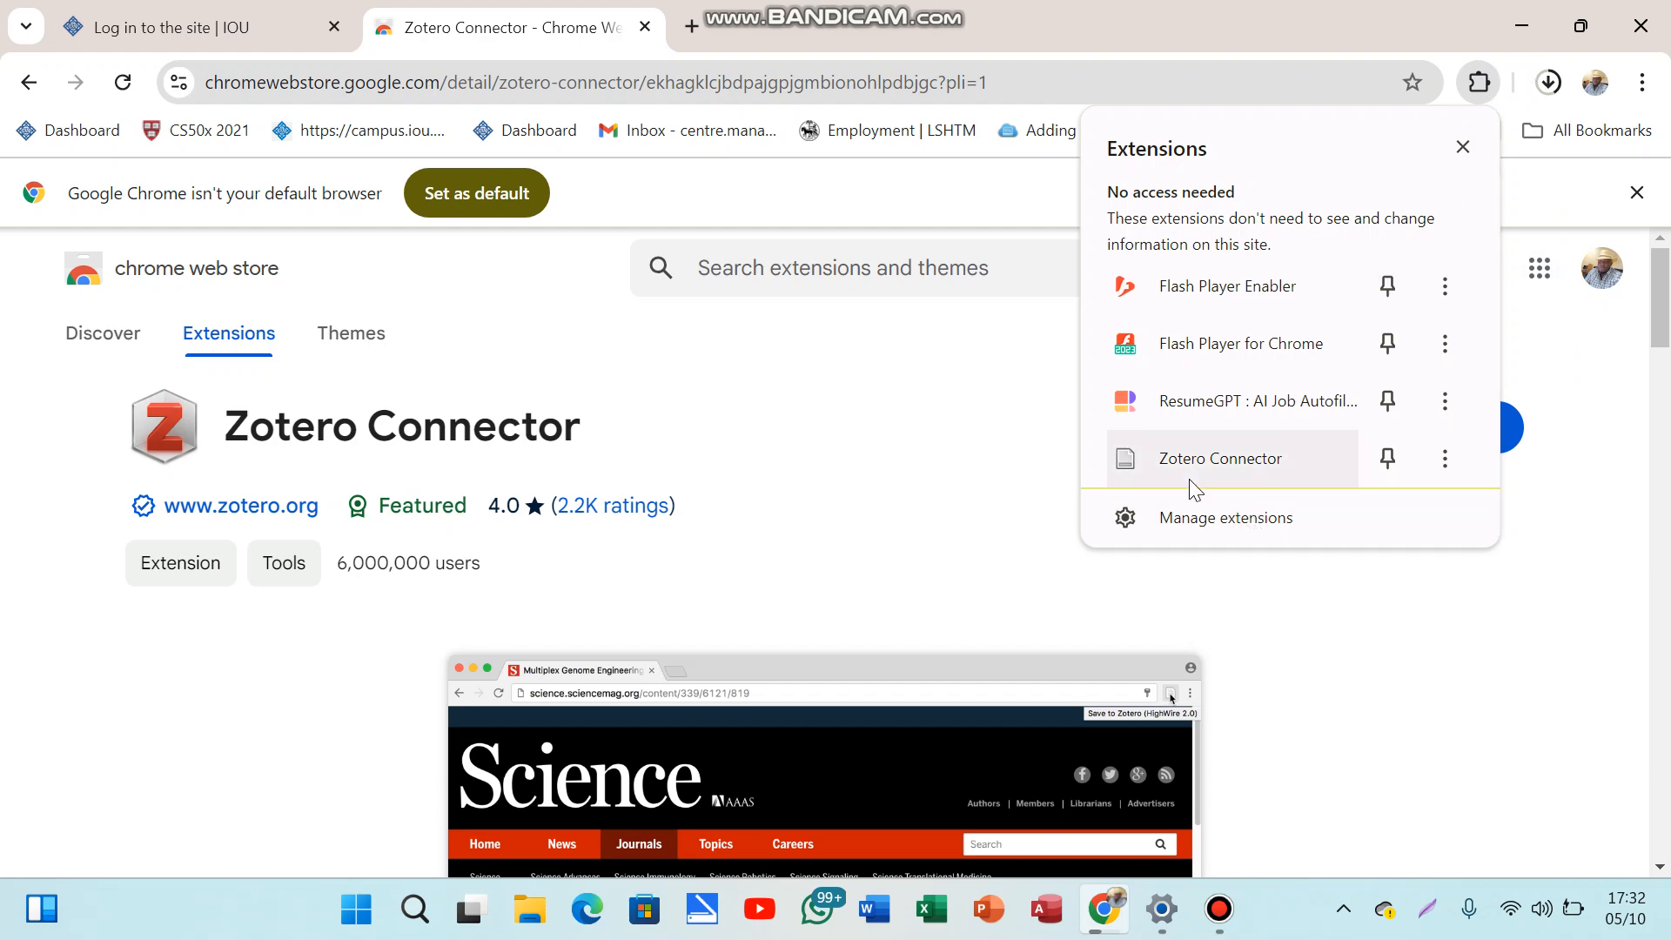
click(1389, 461)
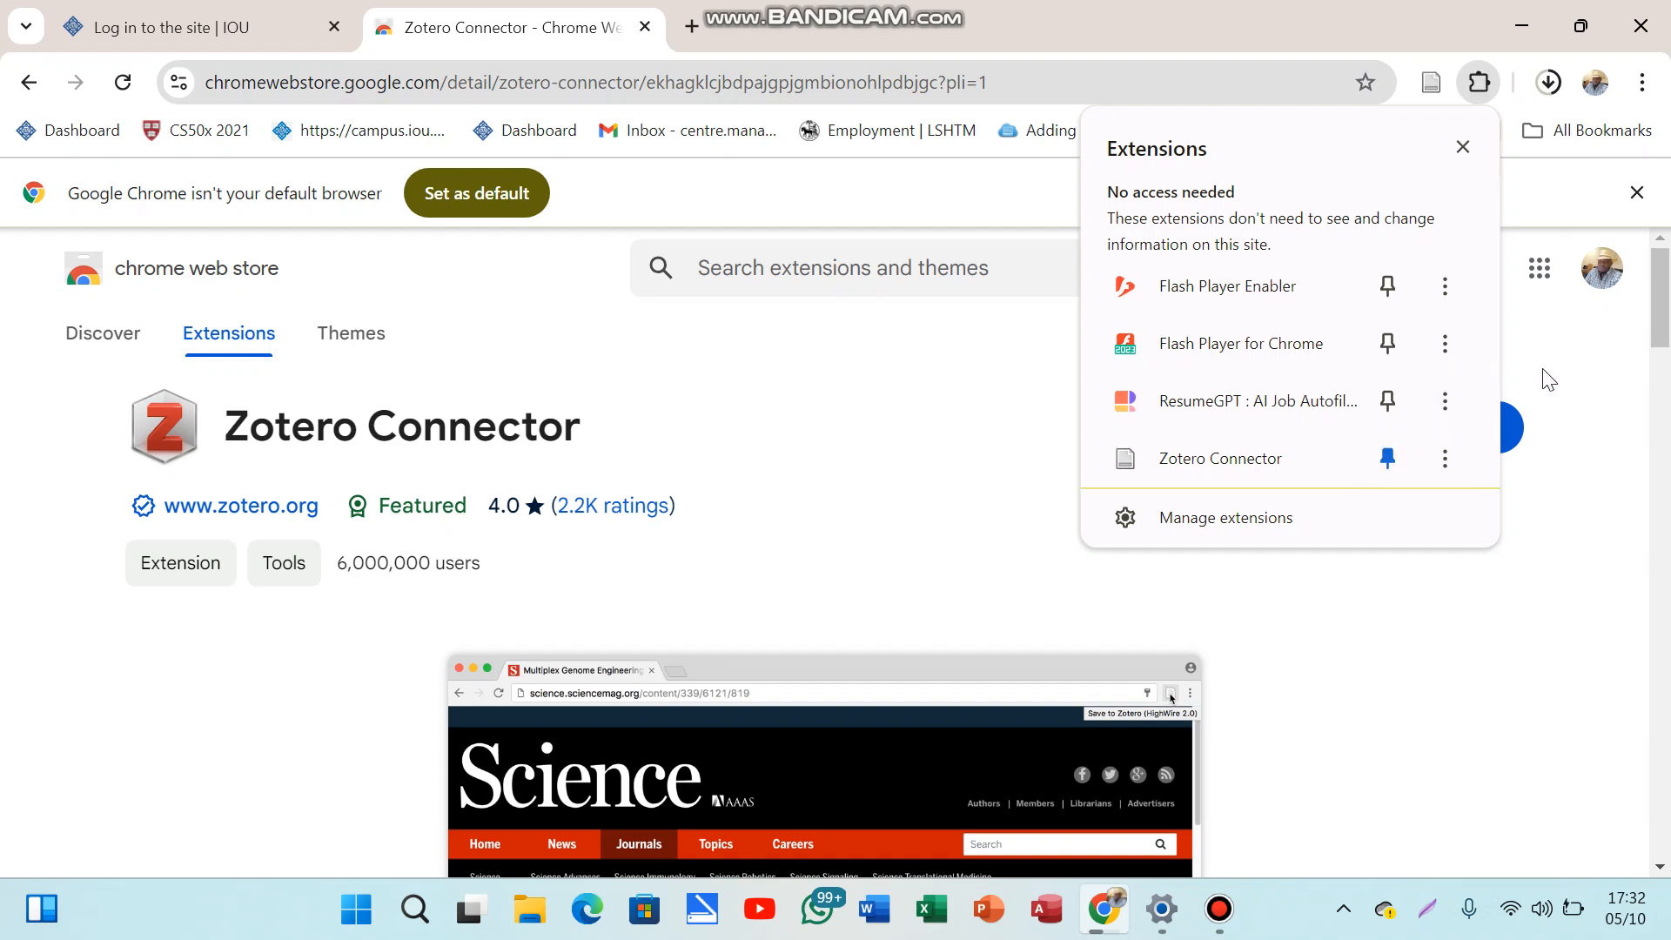
click(1463, 146)
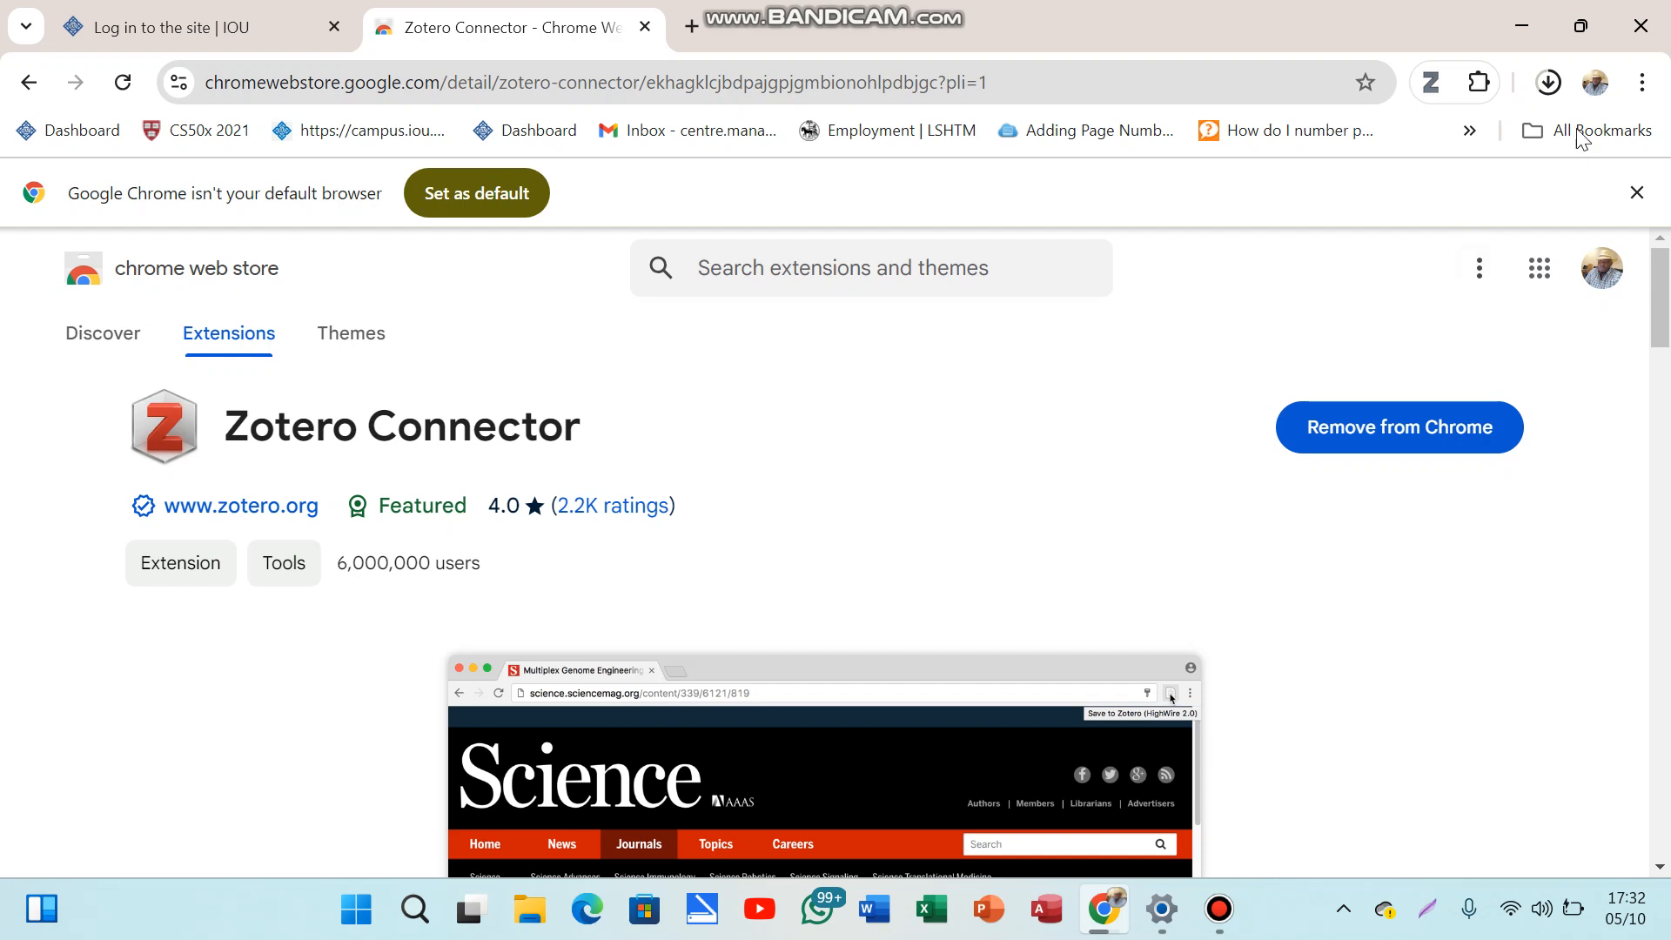
click(1548, 84)
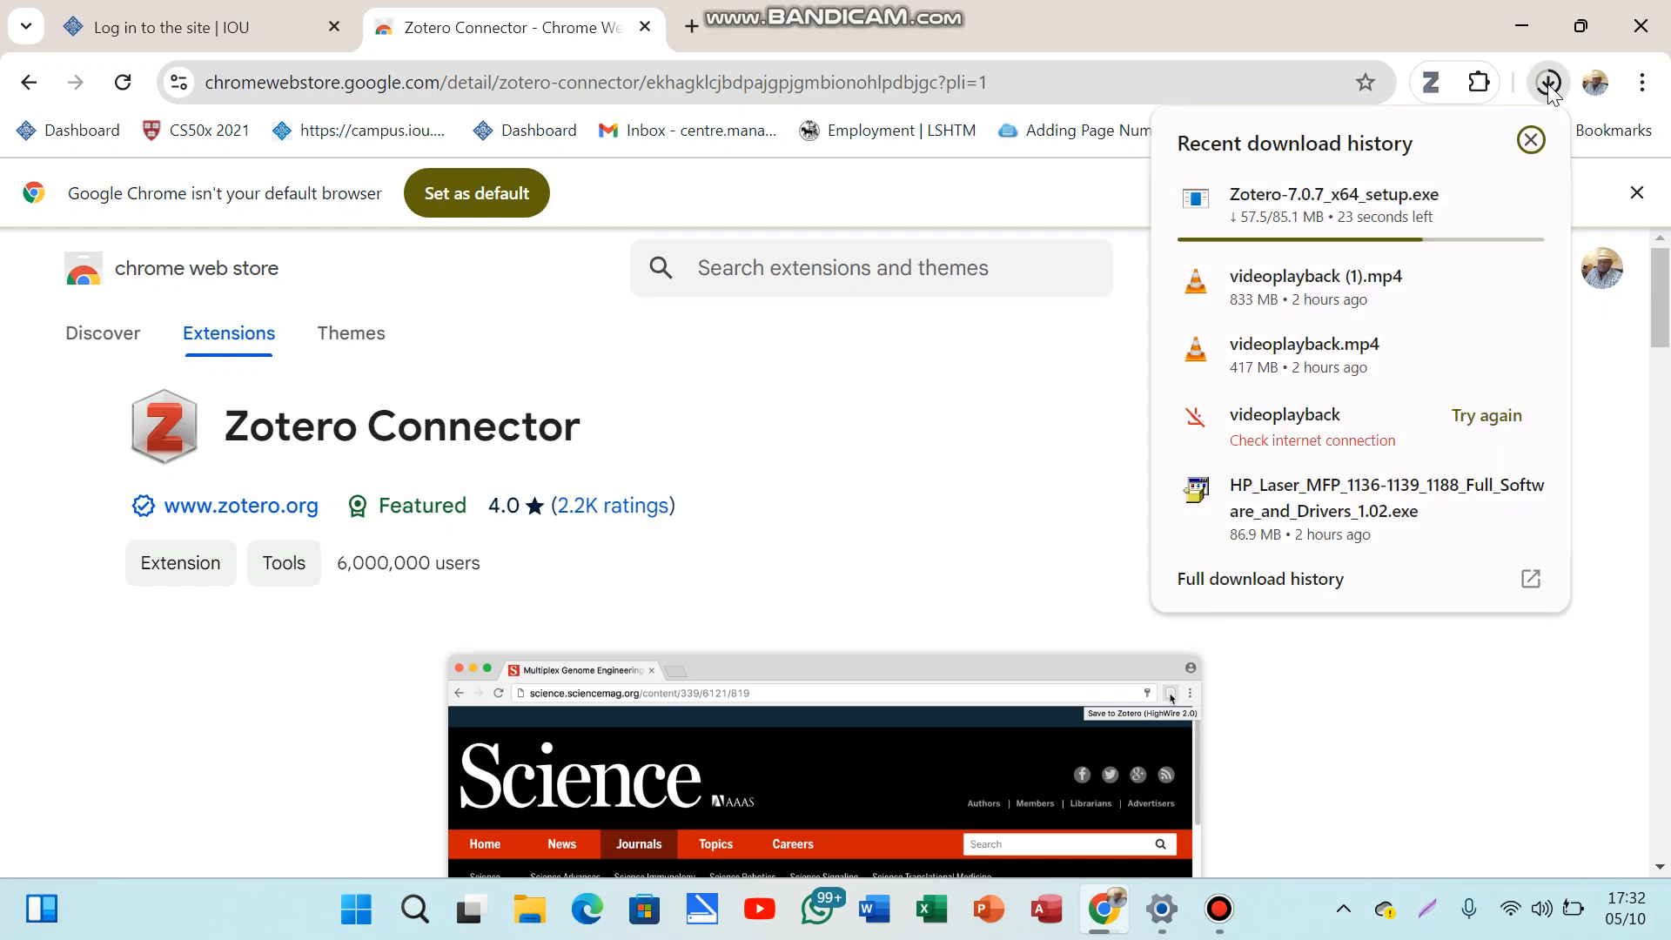
click(1549, 84)
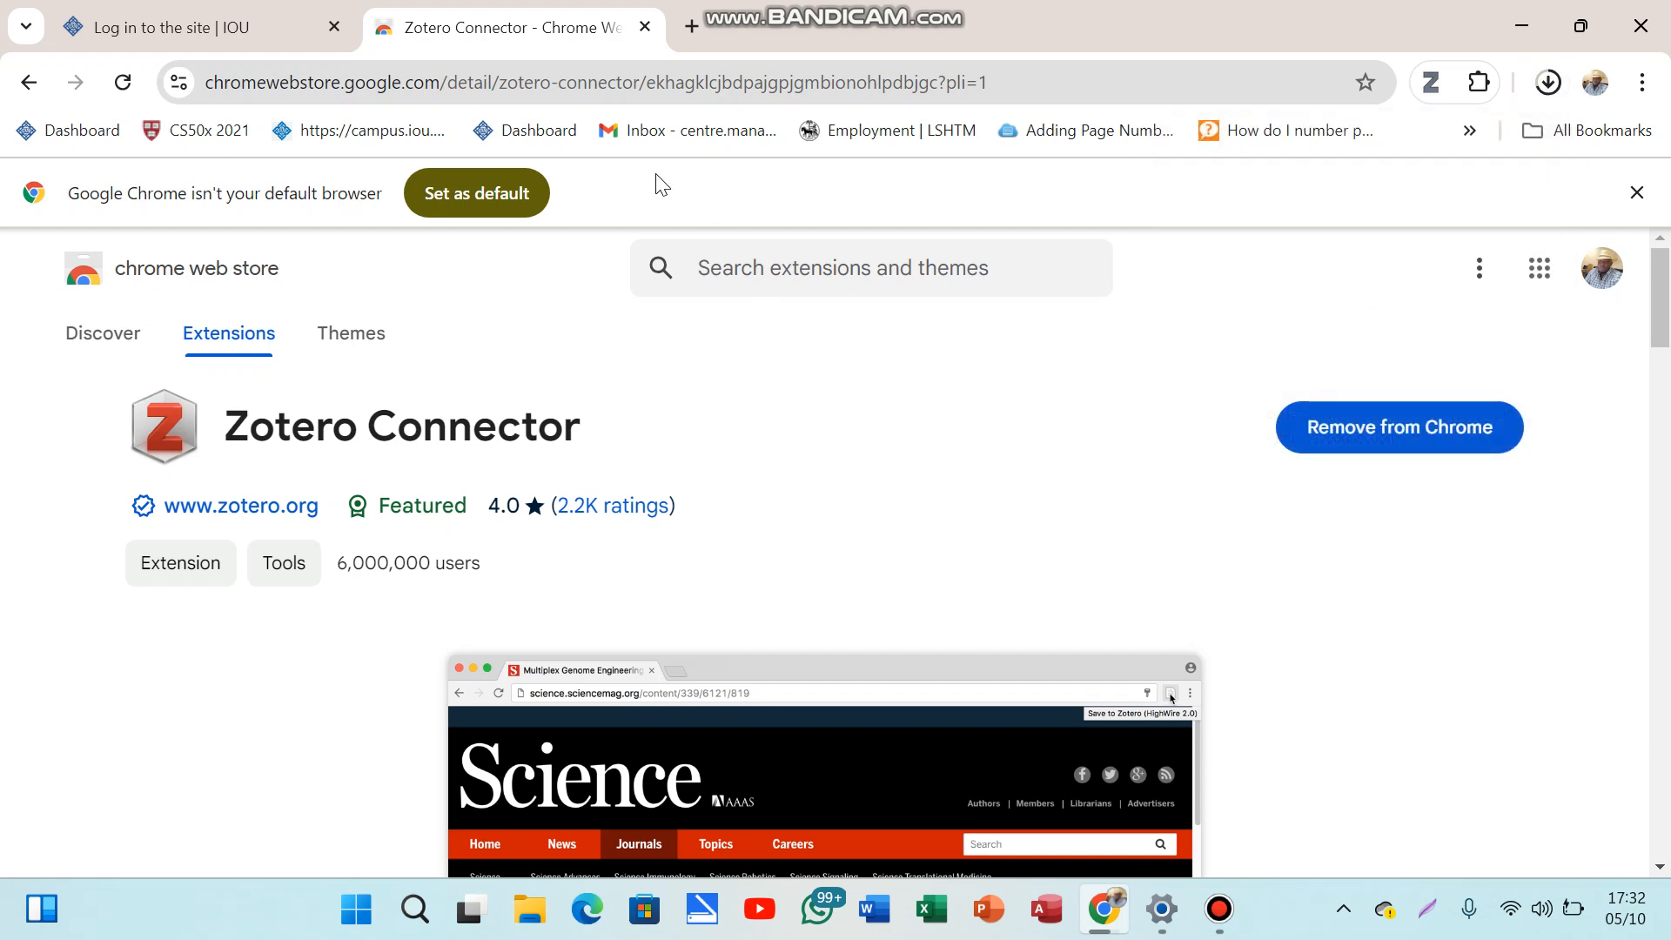
Step: Go to zotero.org and open the Log In page from the top navigation
click(350, 88)
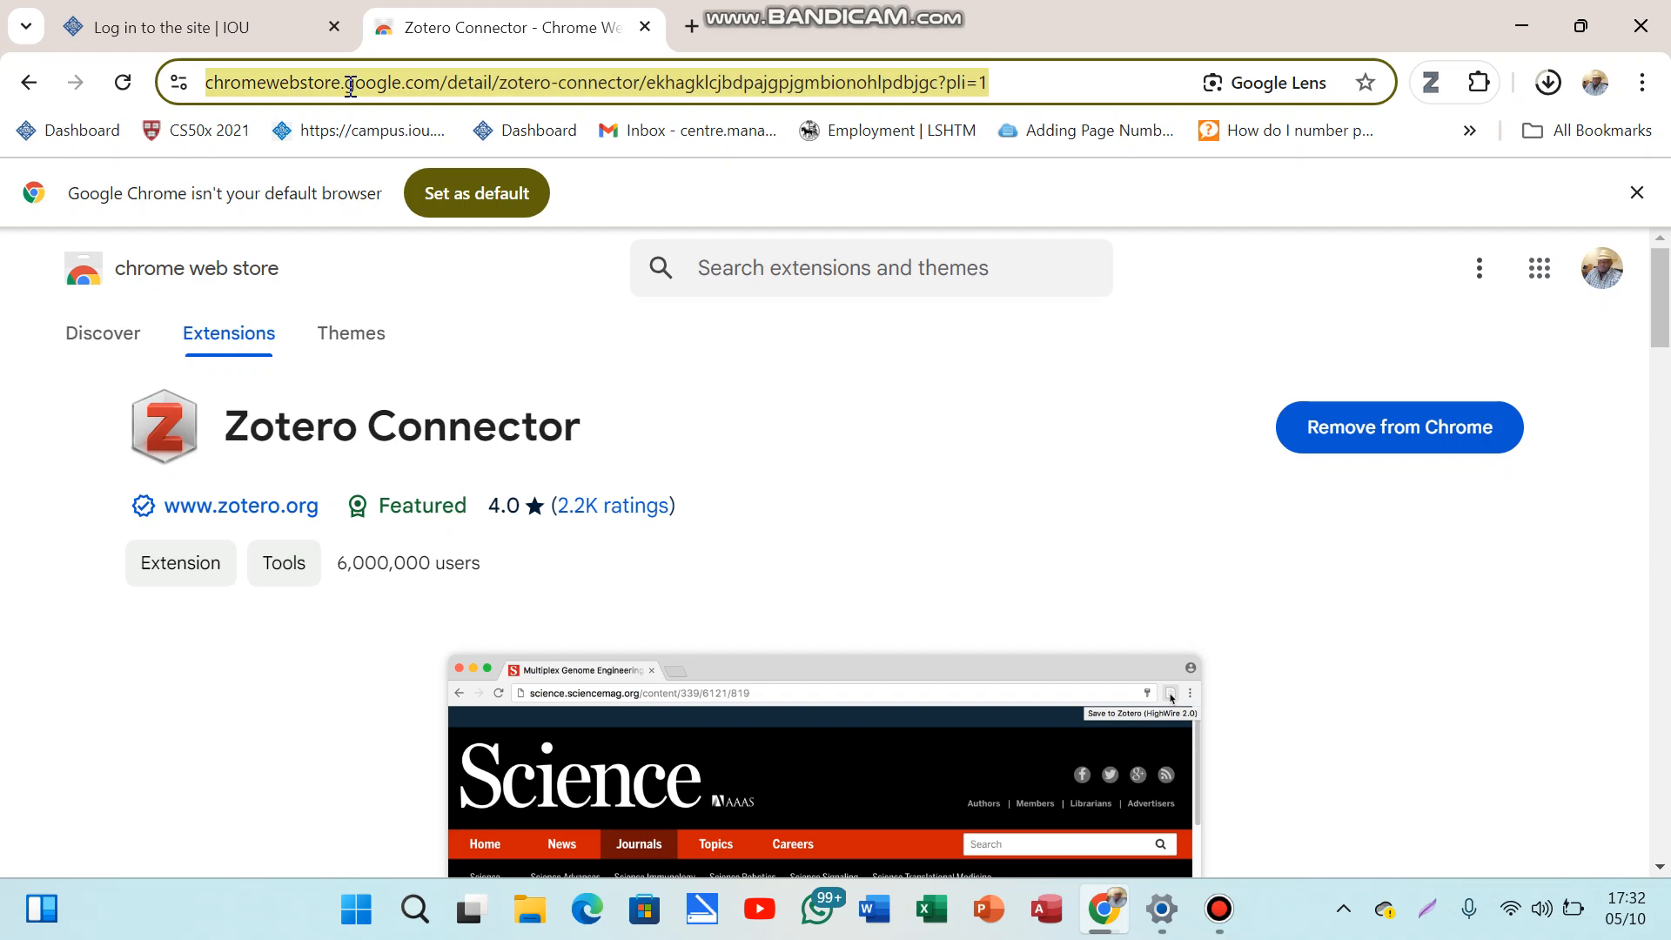
text(zoter)
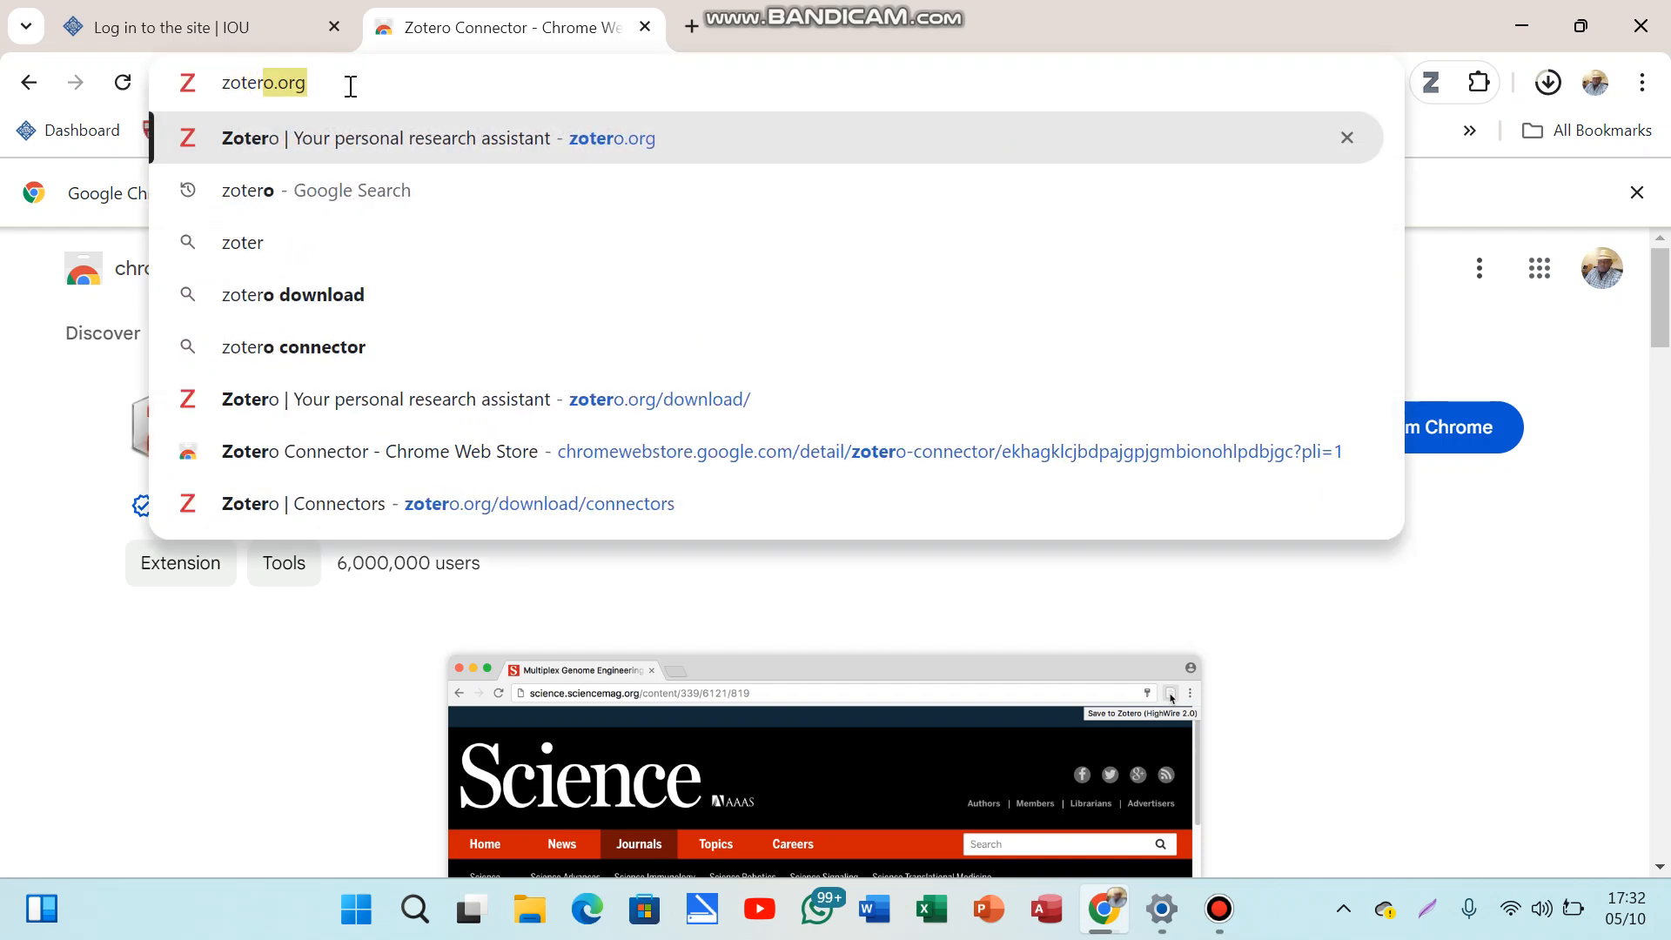
key(Return)
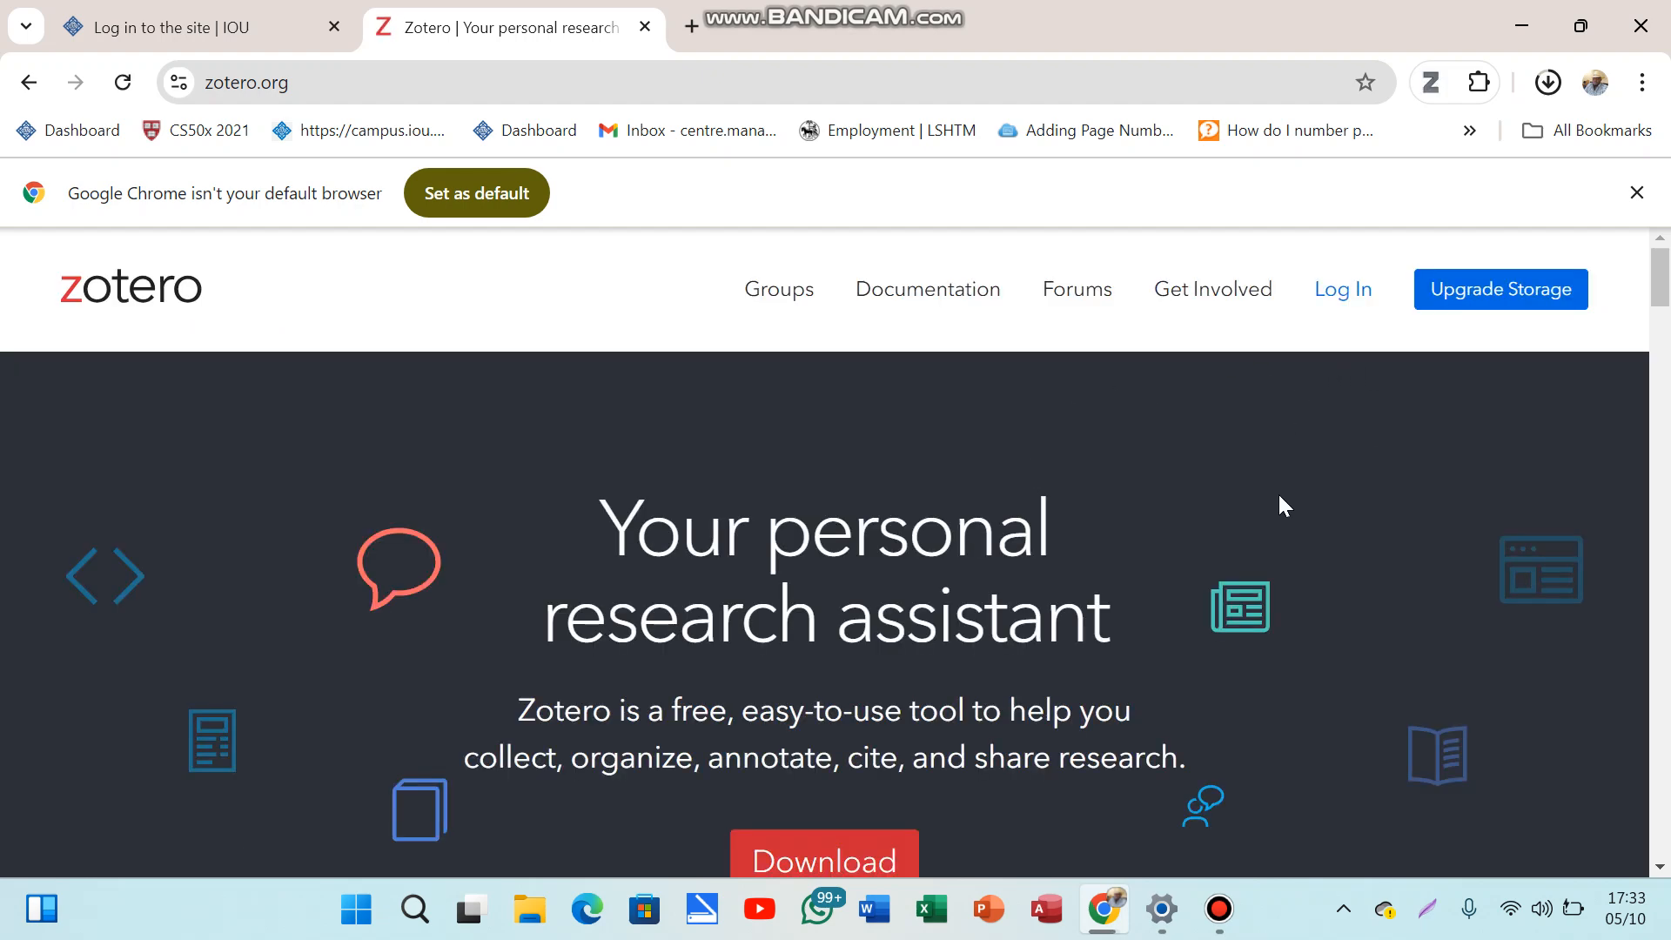
scroll(1279, 497, down, 5)
scroll(1280, 497, up, 5)
click(1342, 296)
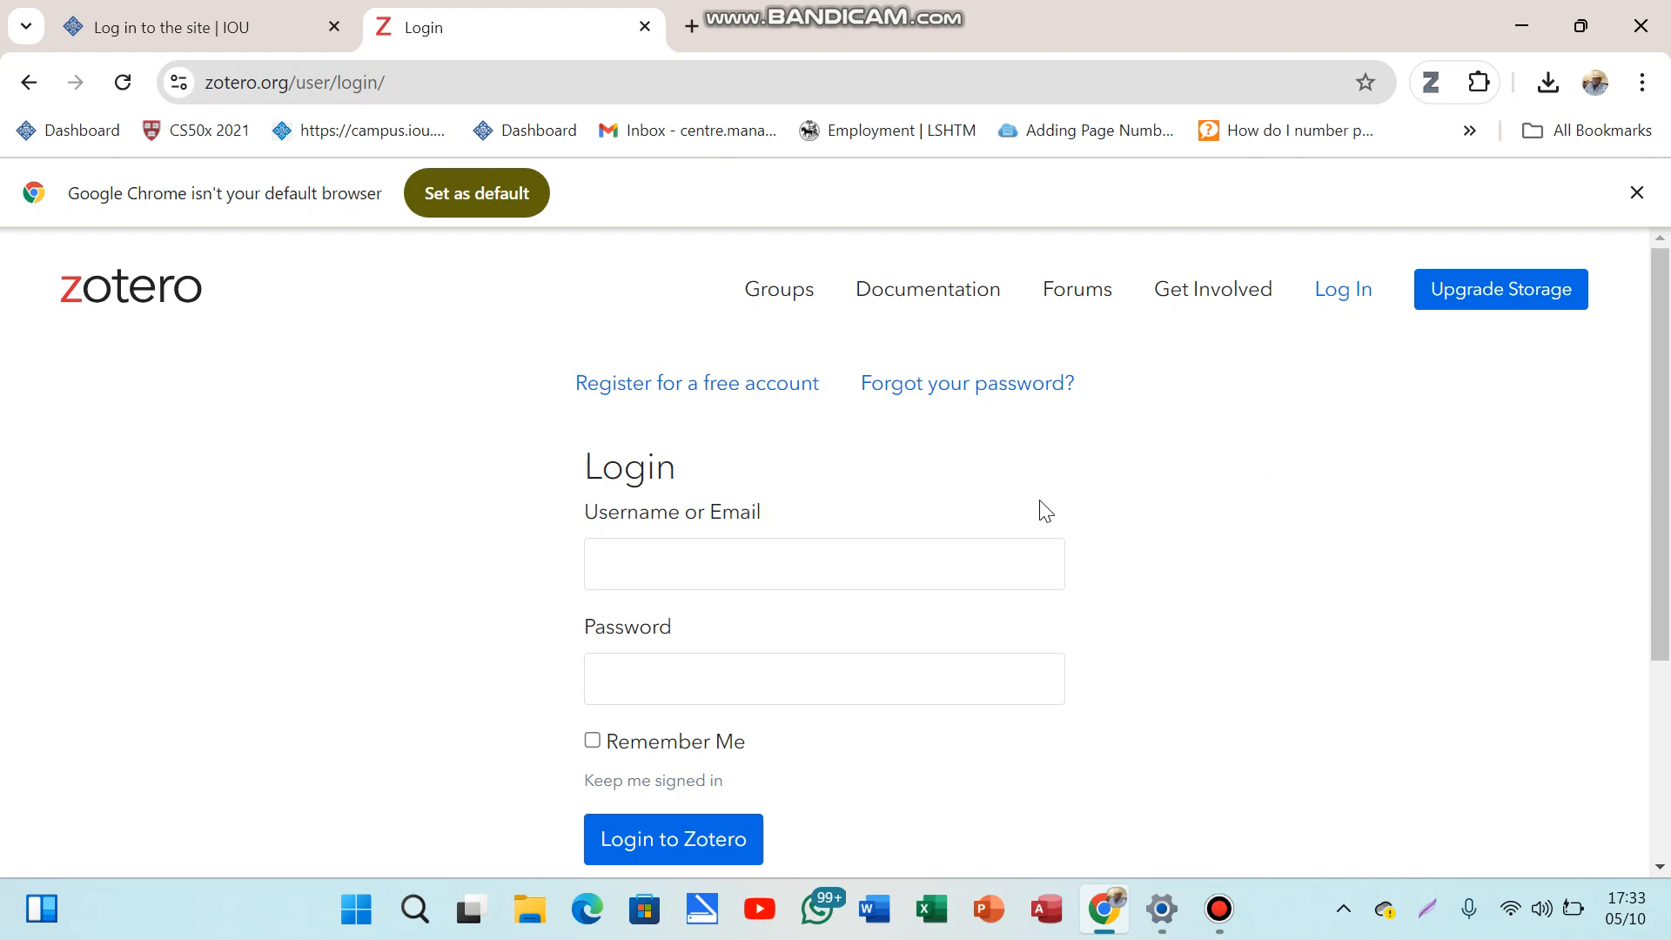
Step: Open 'Register for a free account' and look over the username, email, password and reCAPTCHA fields
click(623, 393)
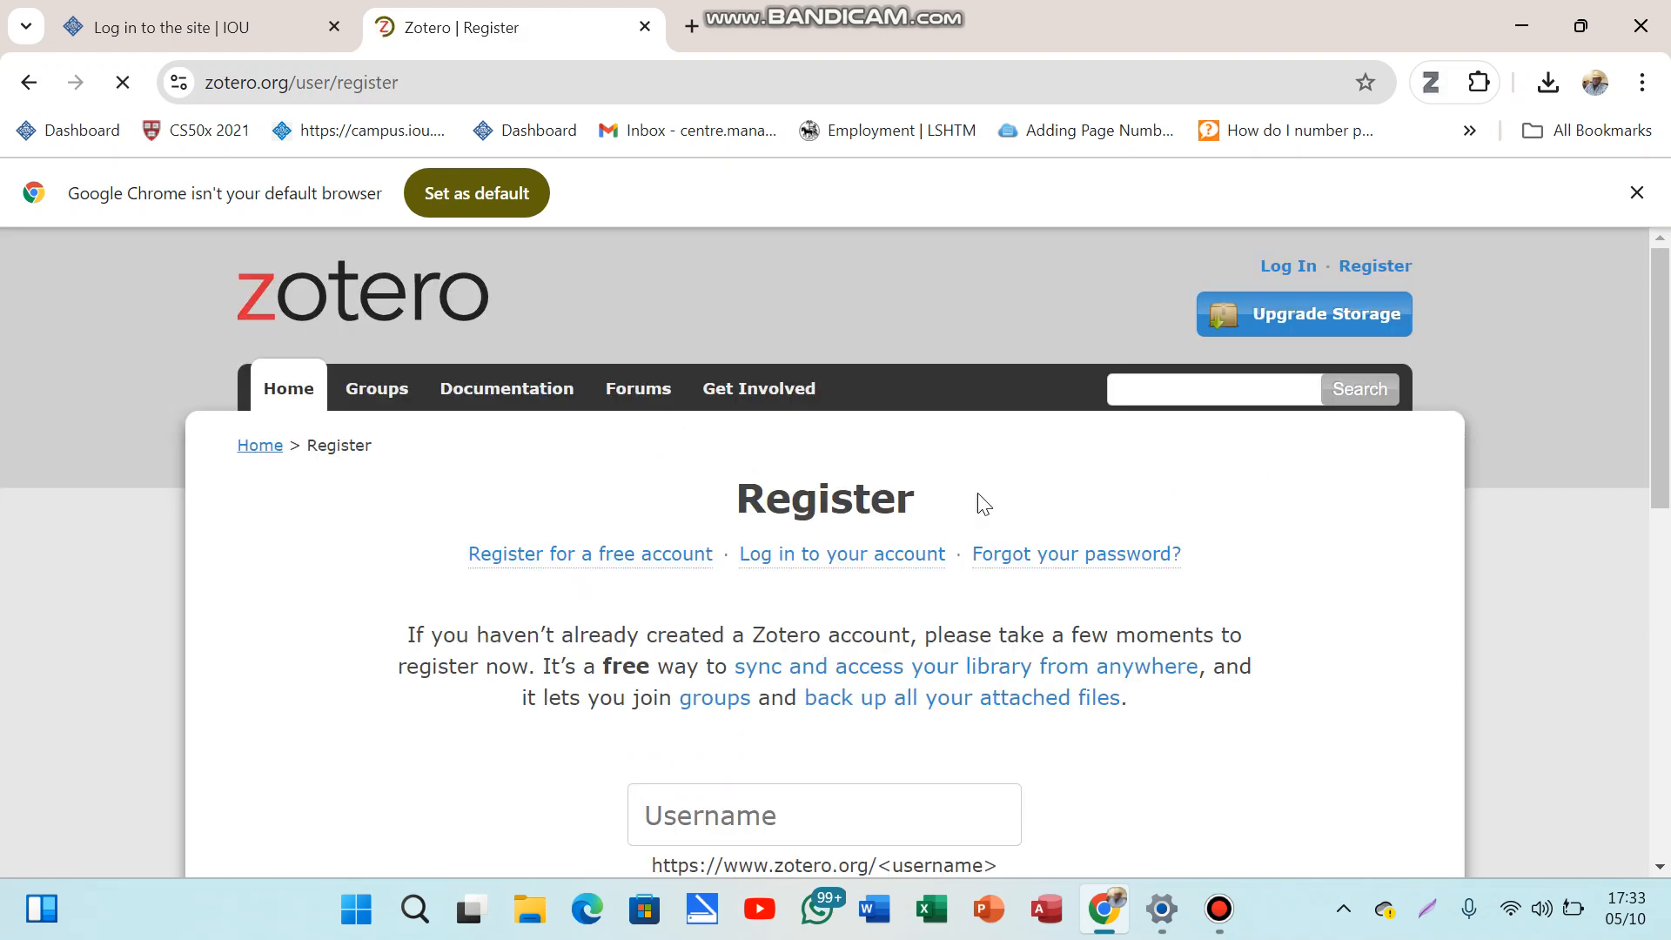
drag(1664, 457, 1664, 650)
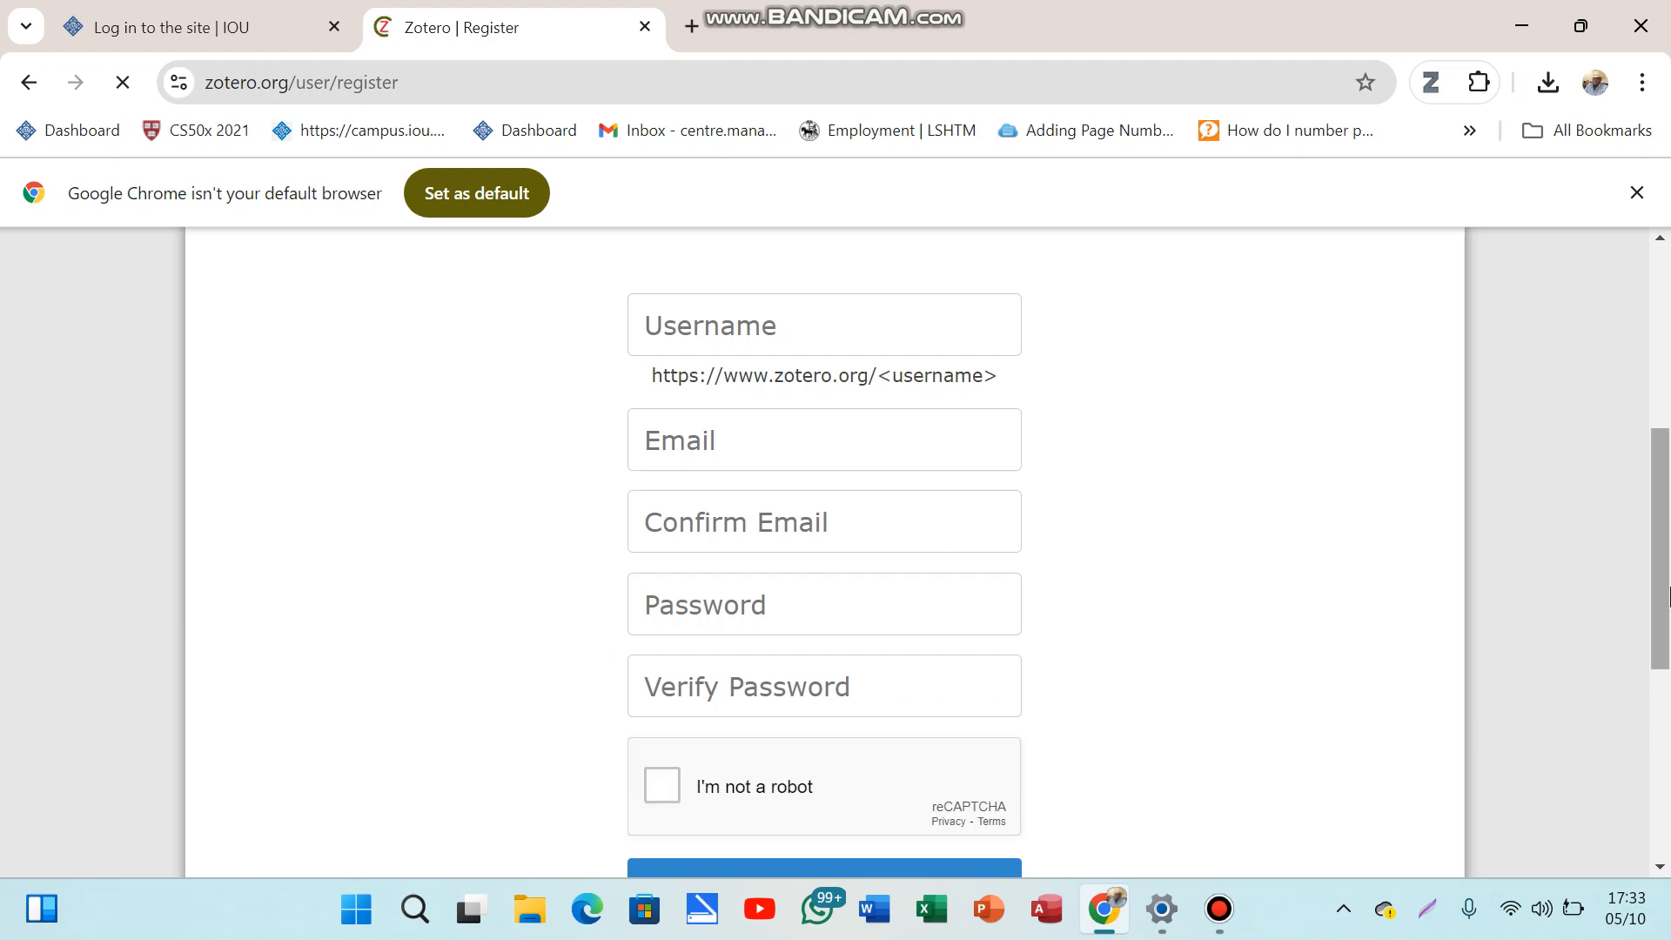
scroll(834, 479, down, 3)
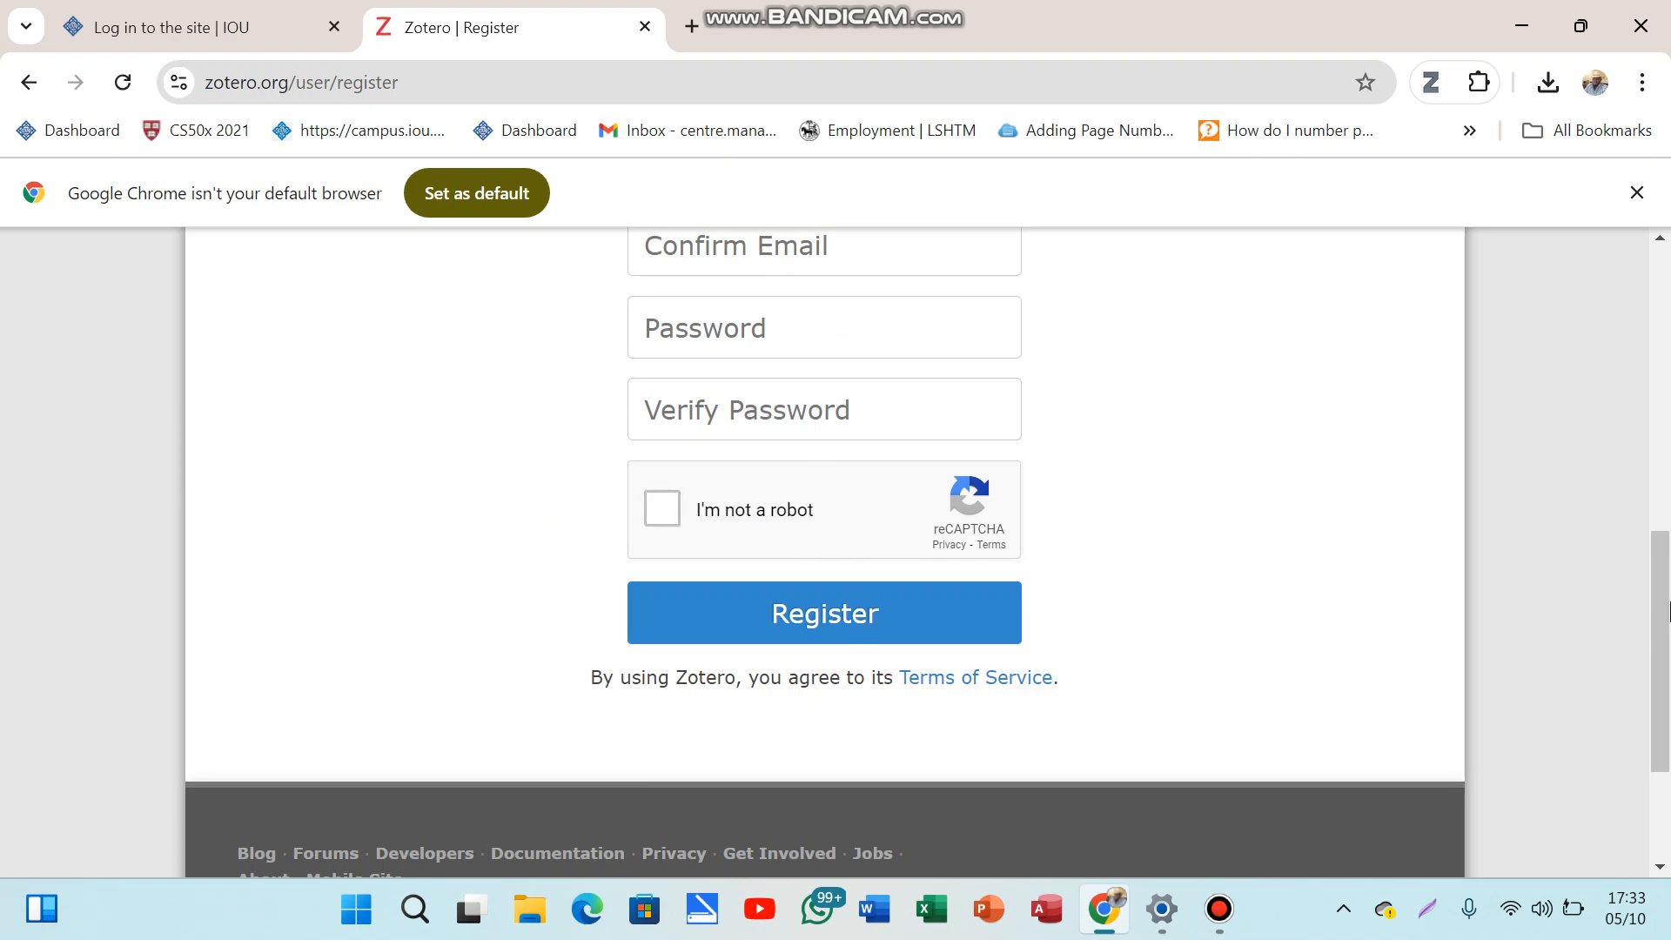
drag(1661, 609, 1622, 291)
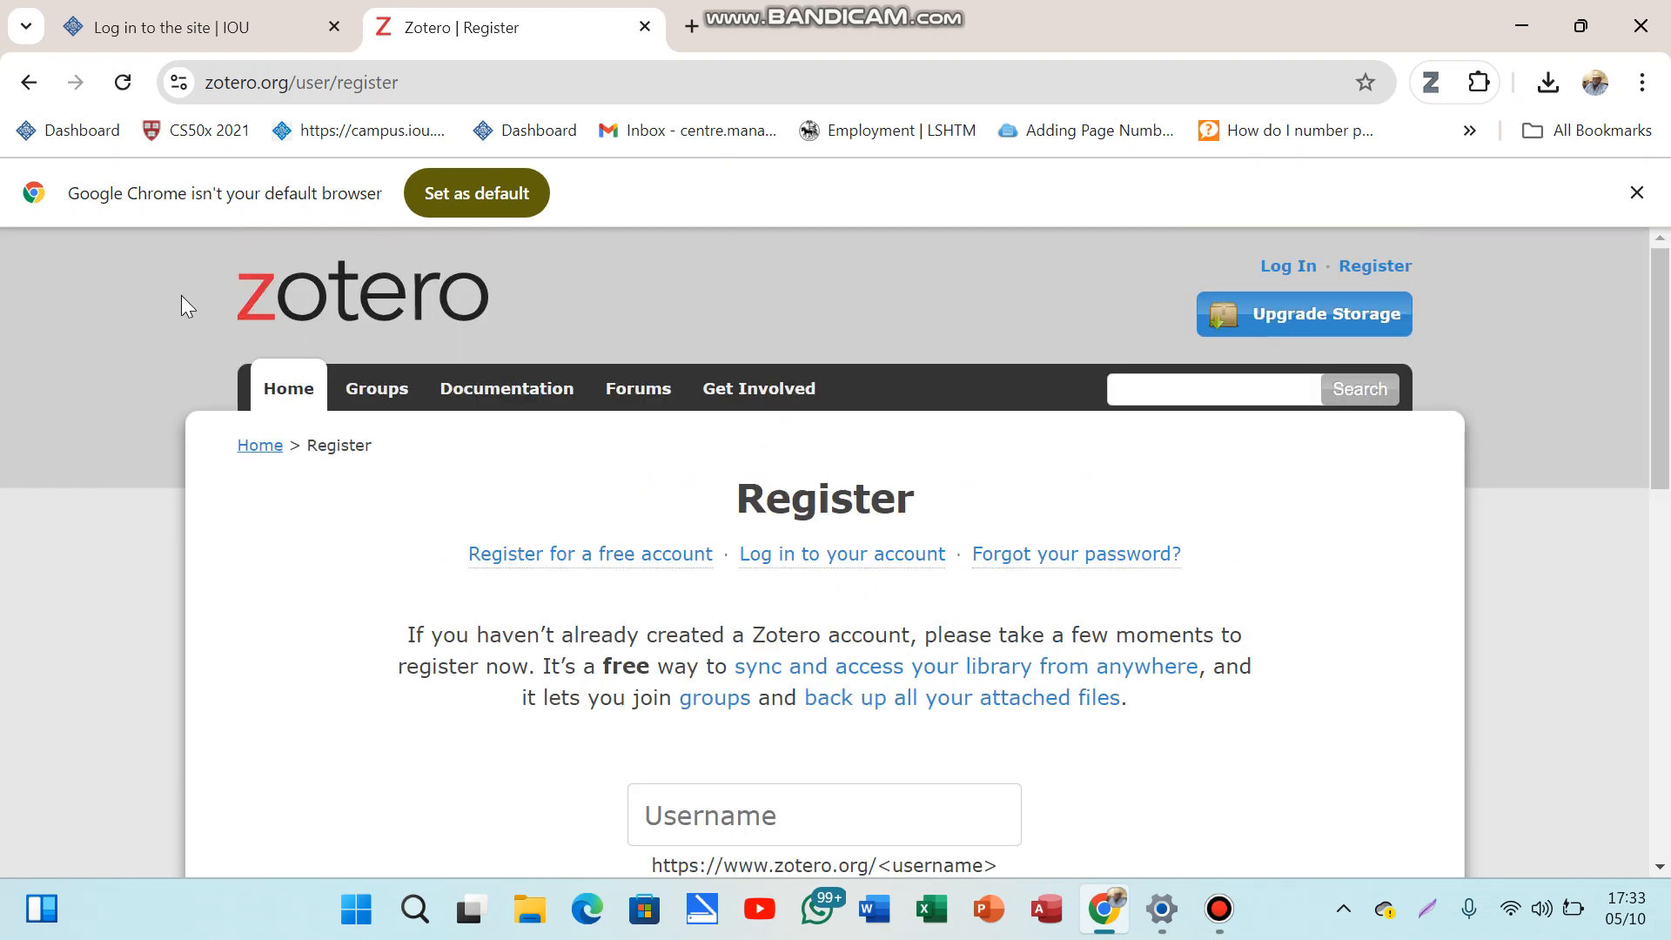
Step: Back on Login, sign in with the saved username and a password, which returns 'Invalid credentials provided'
click(32, 85)
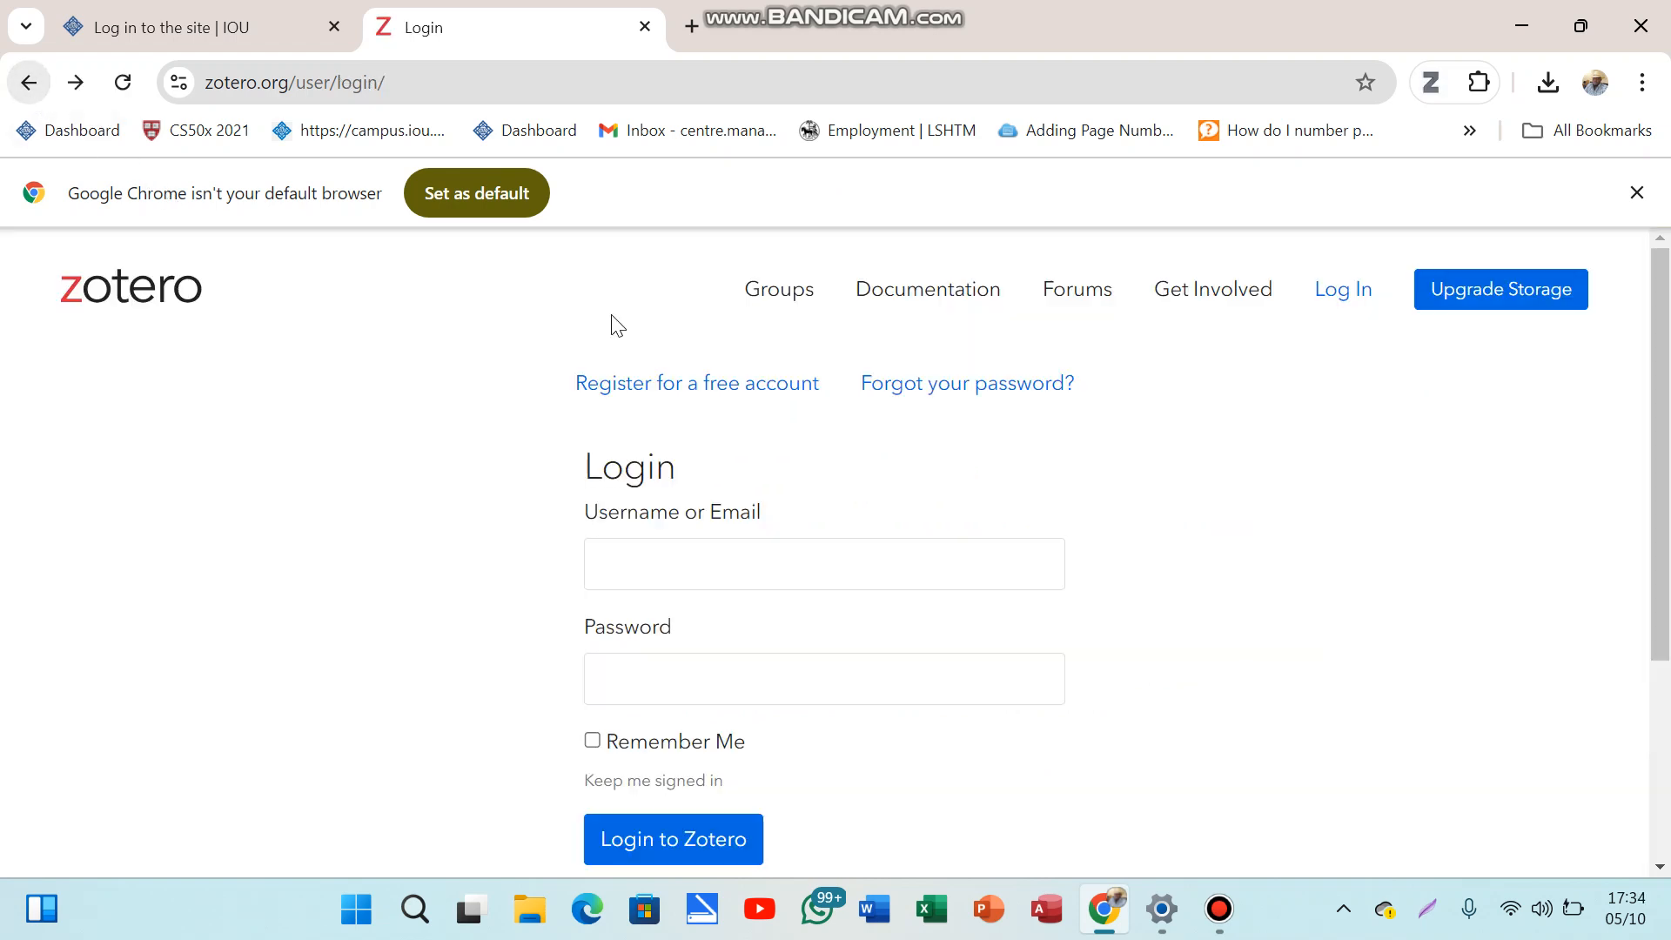
click(728, 574)
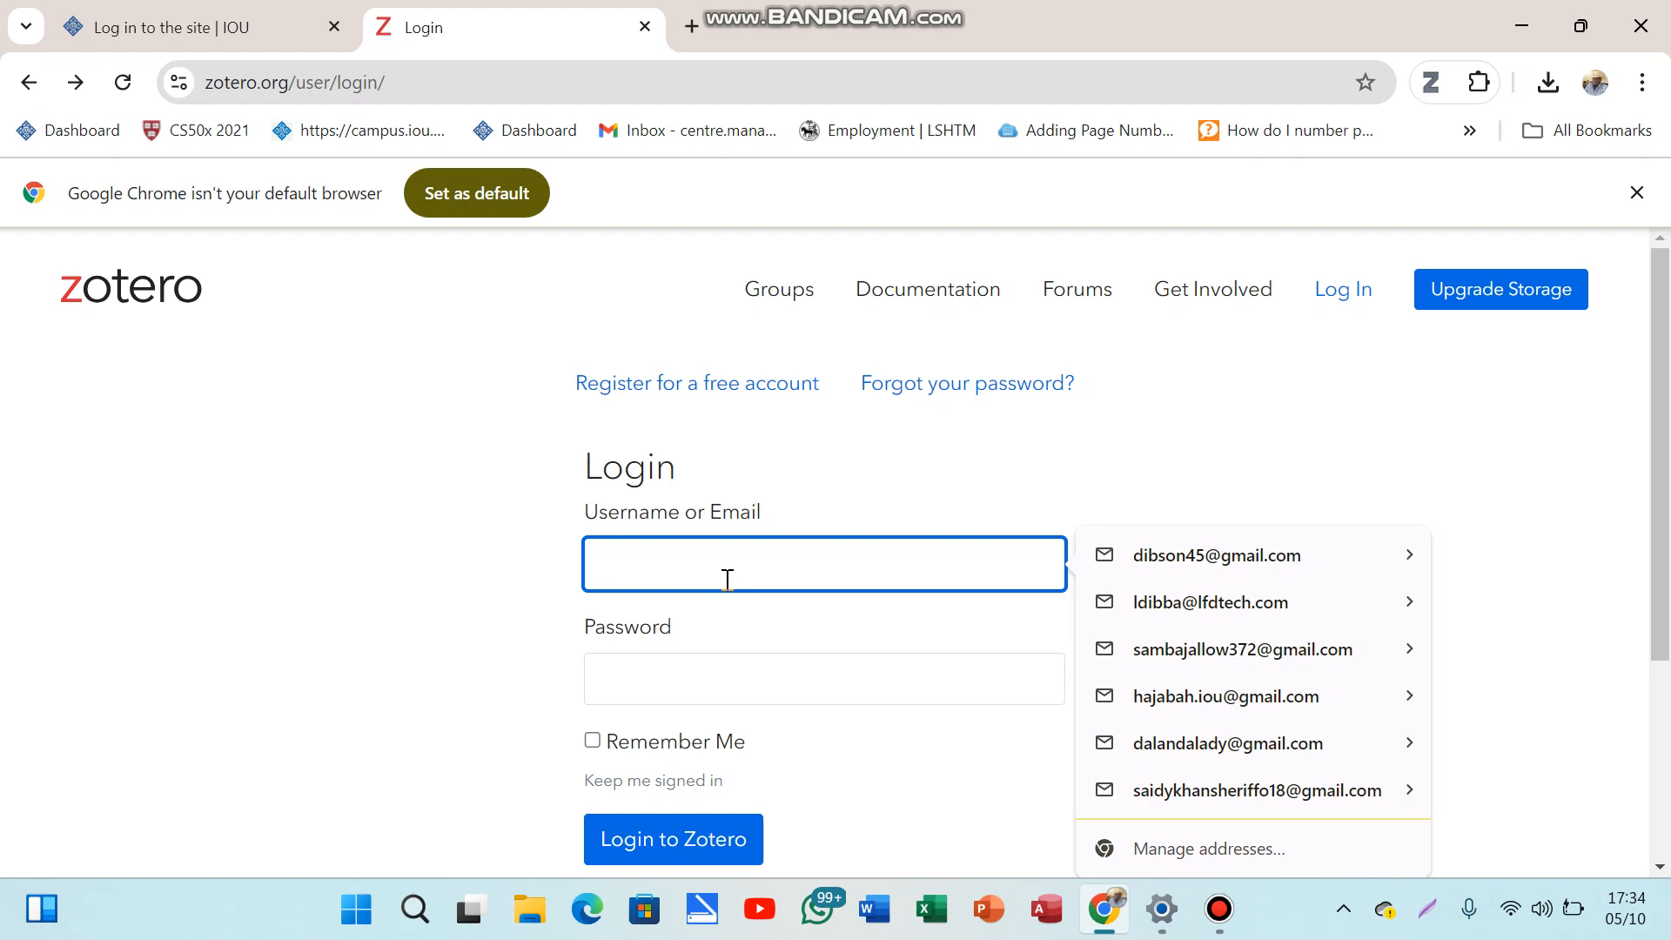
text(dibbalamin)
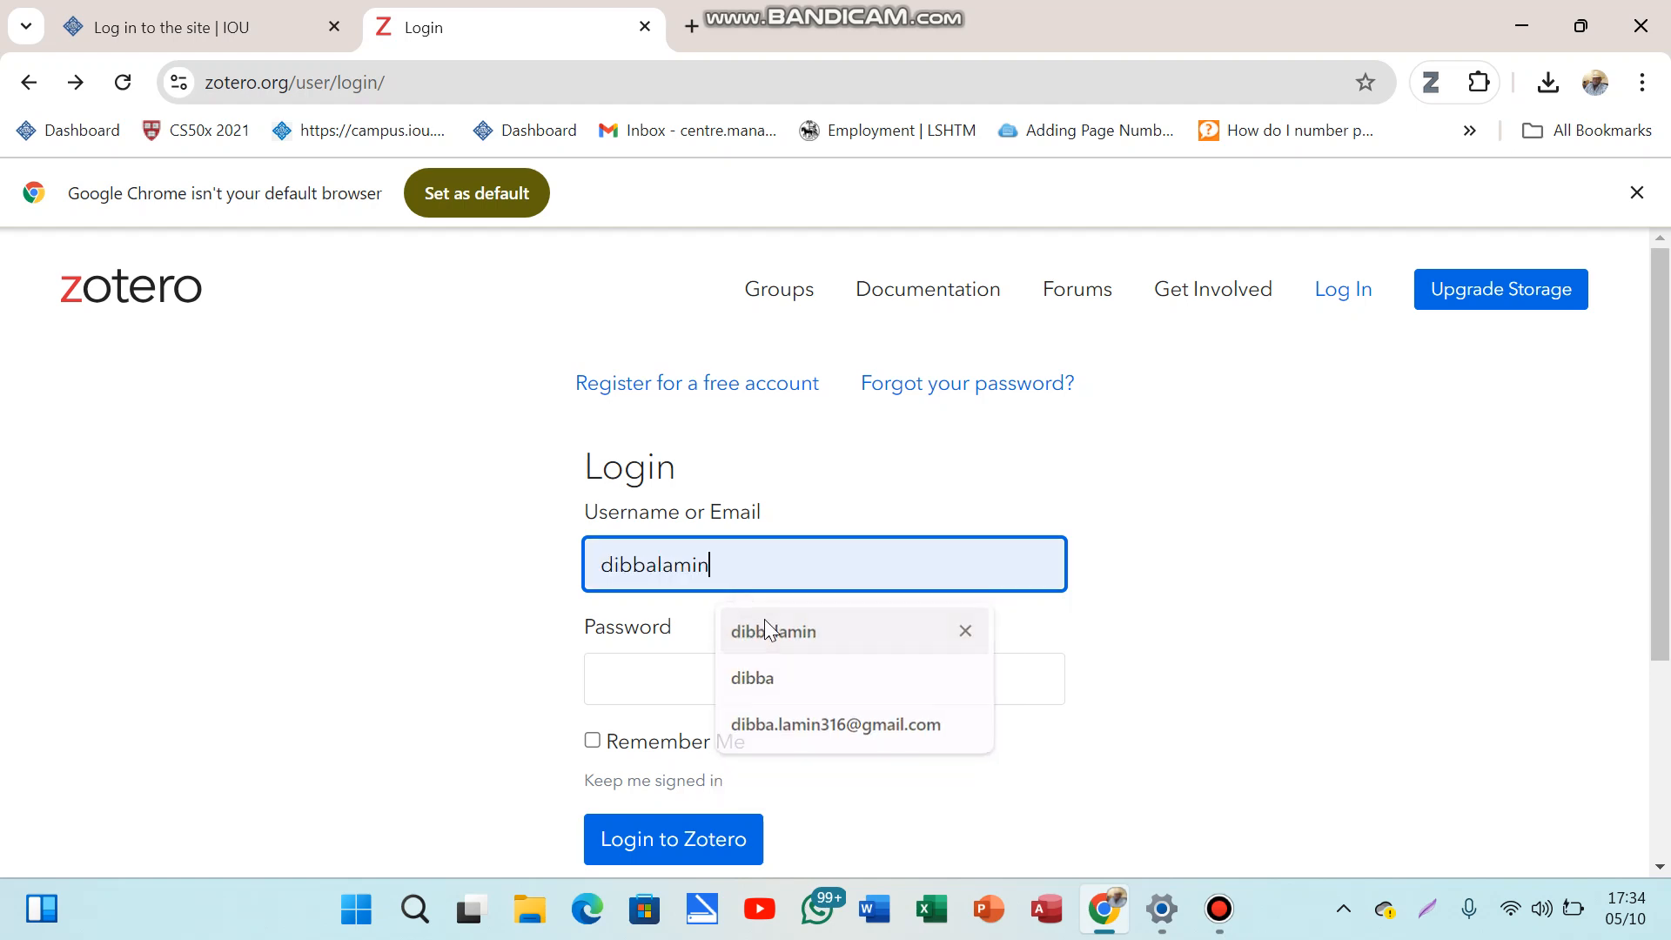
click(766, 628)
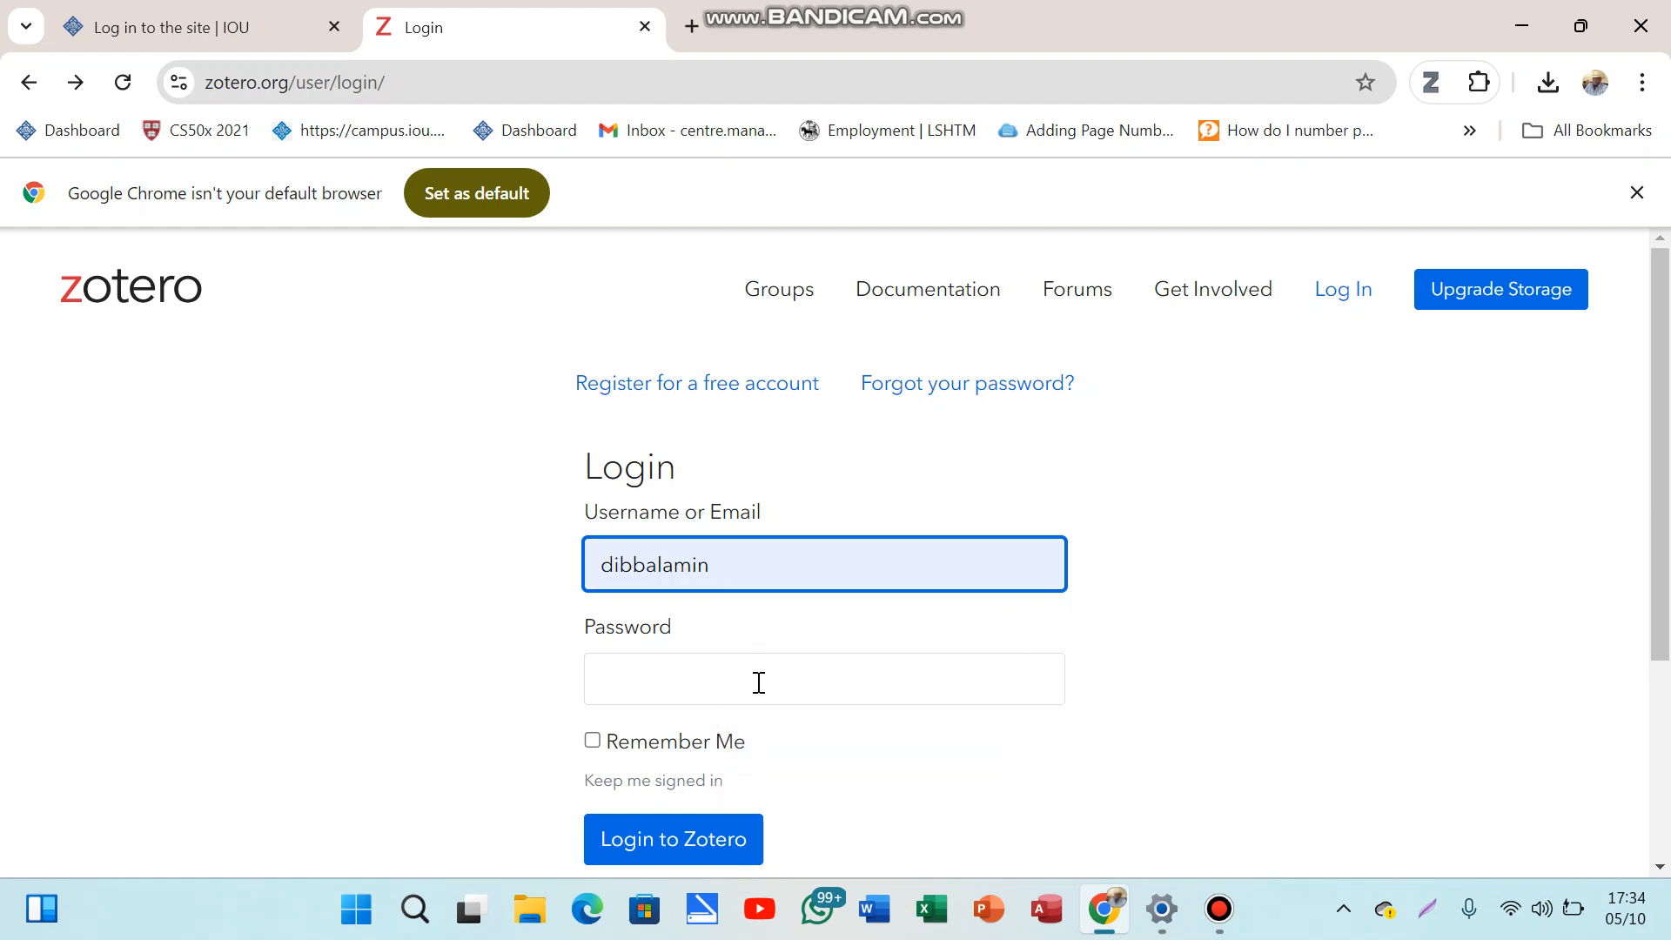
text(•)
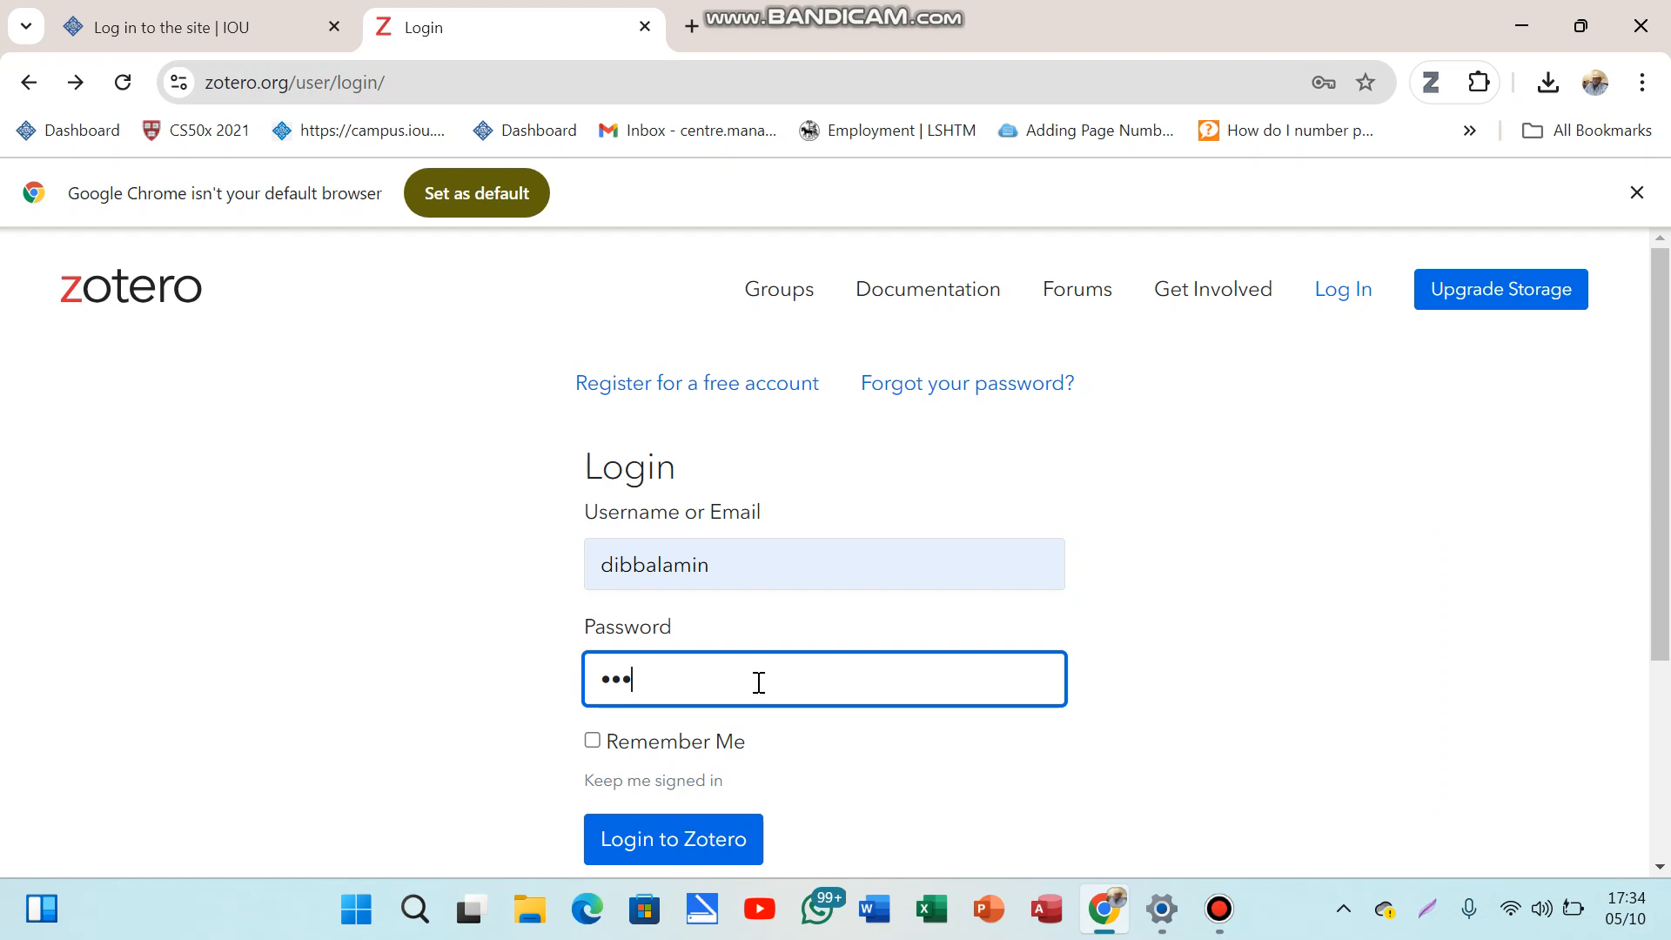
text(•••••)
click(686, 837)
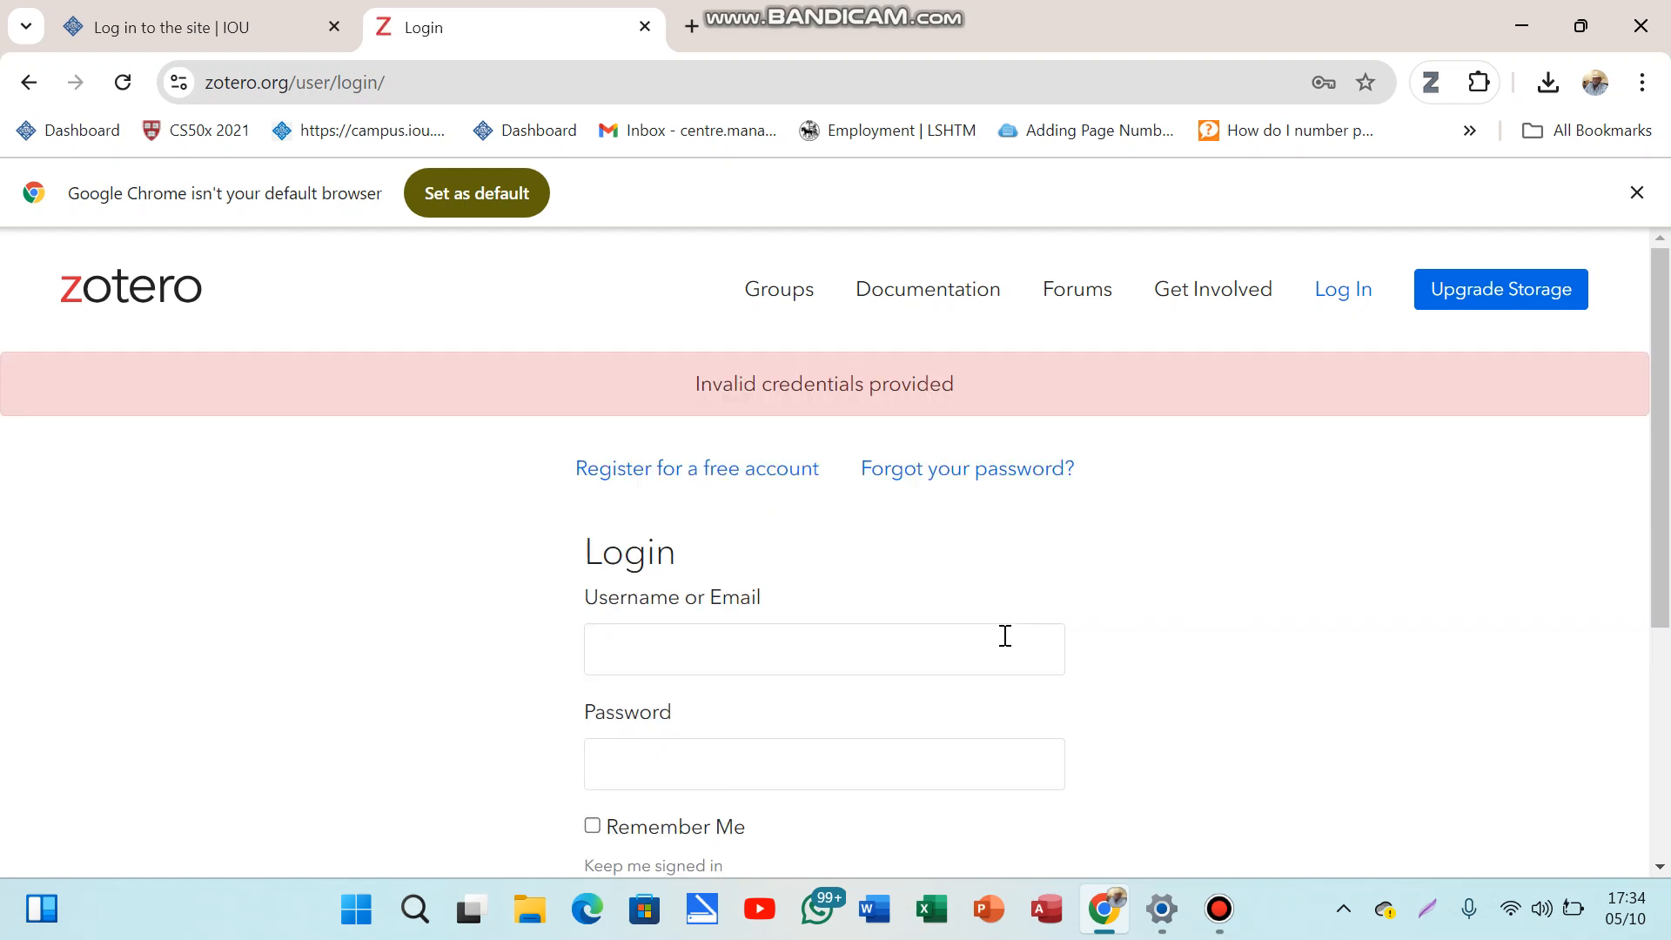
Step: Open the free-account registration form and enter the new account's username
click(718, 467)
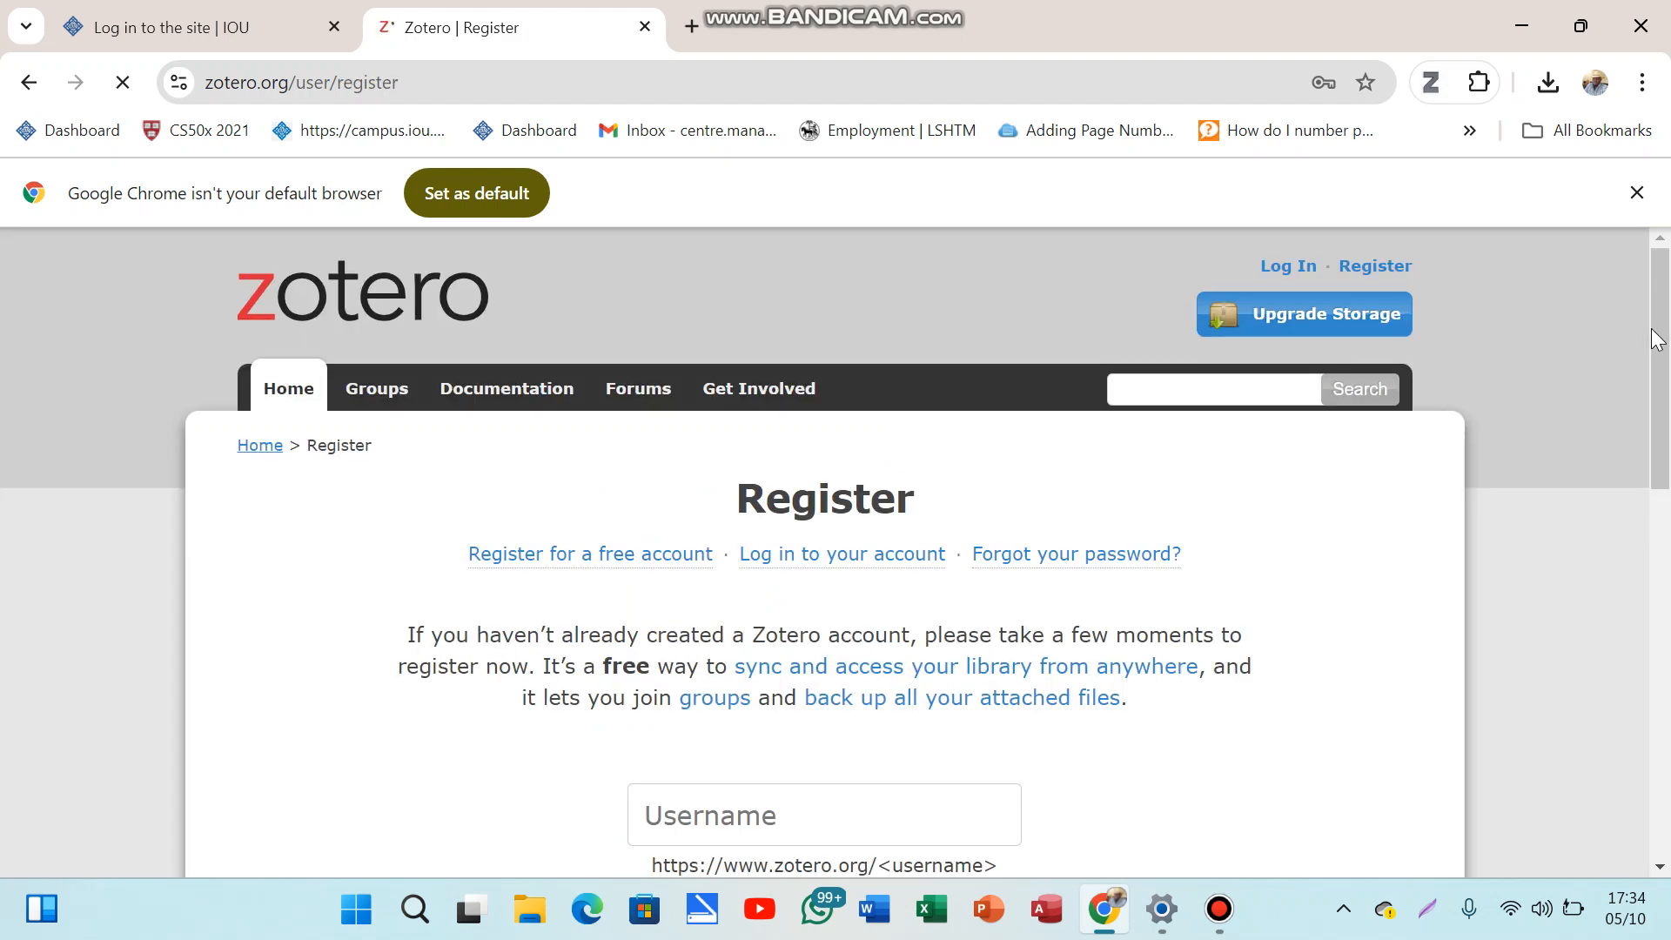
scroll(1656, 339, down, 3)
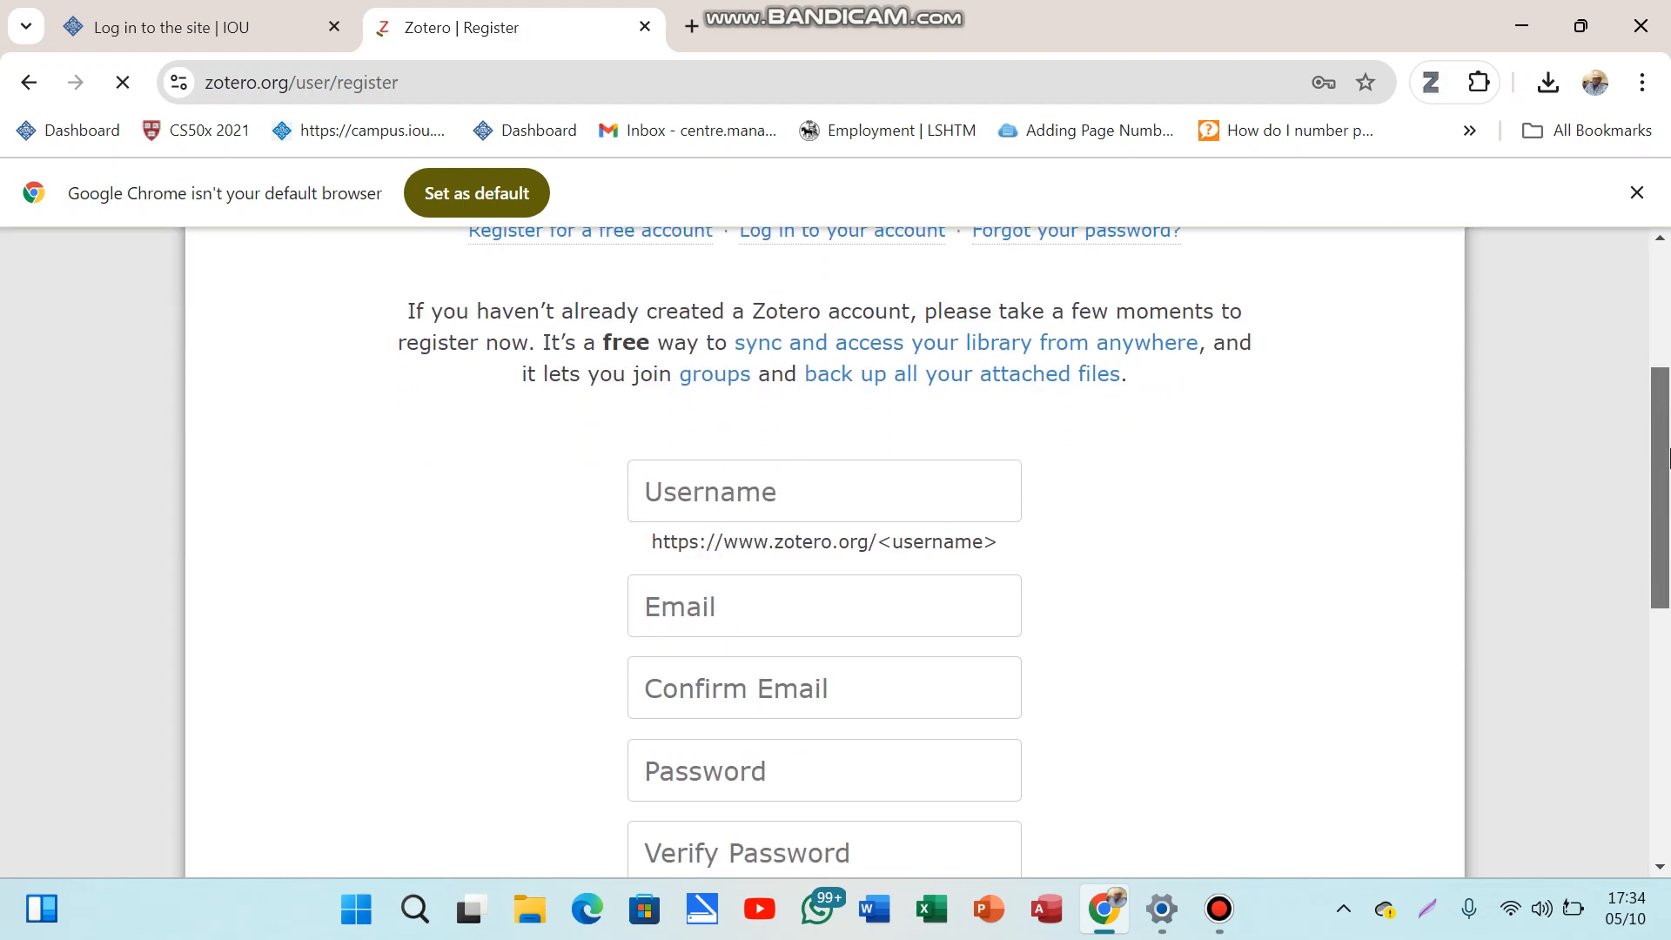
click(920, 496)
text(lamin)
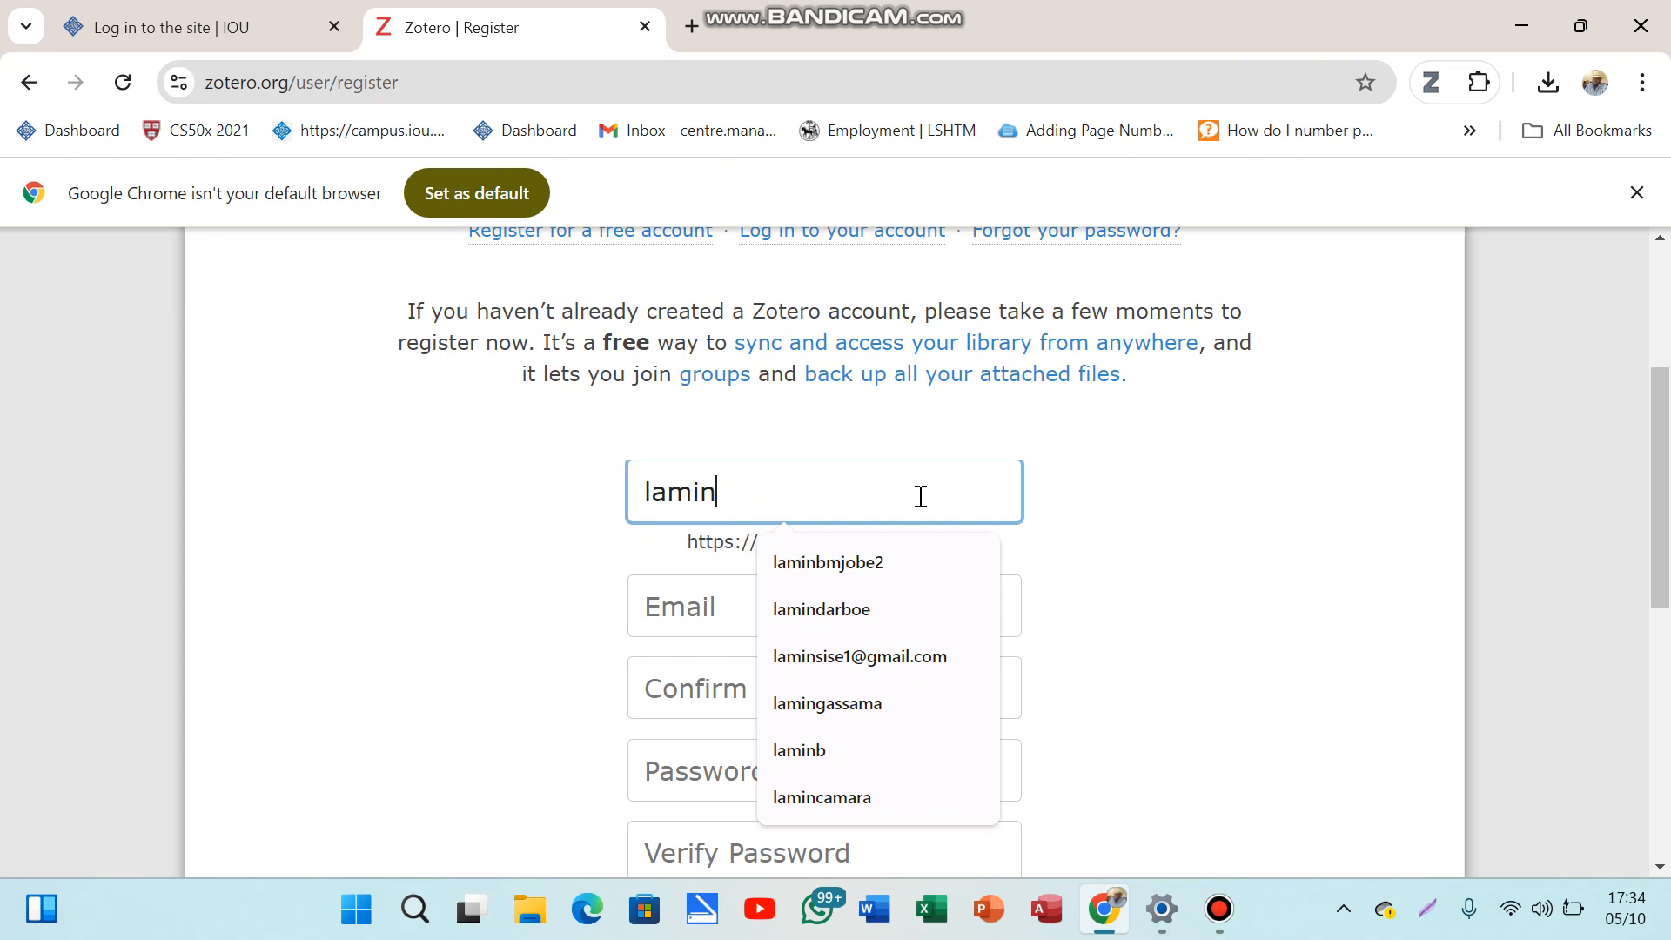
text(dibba)
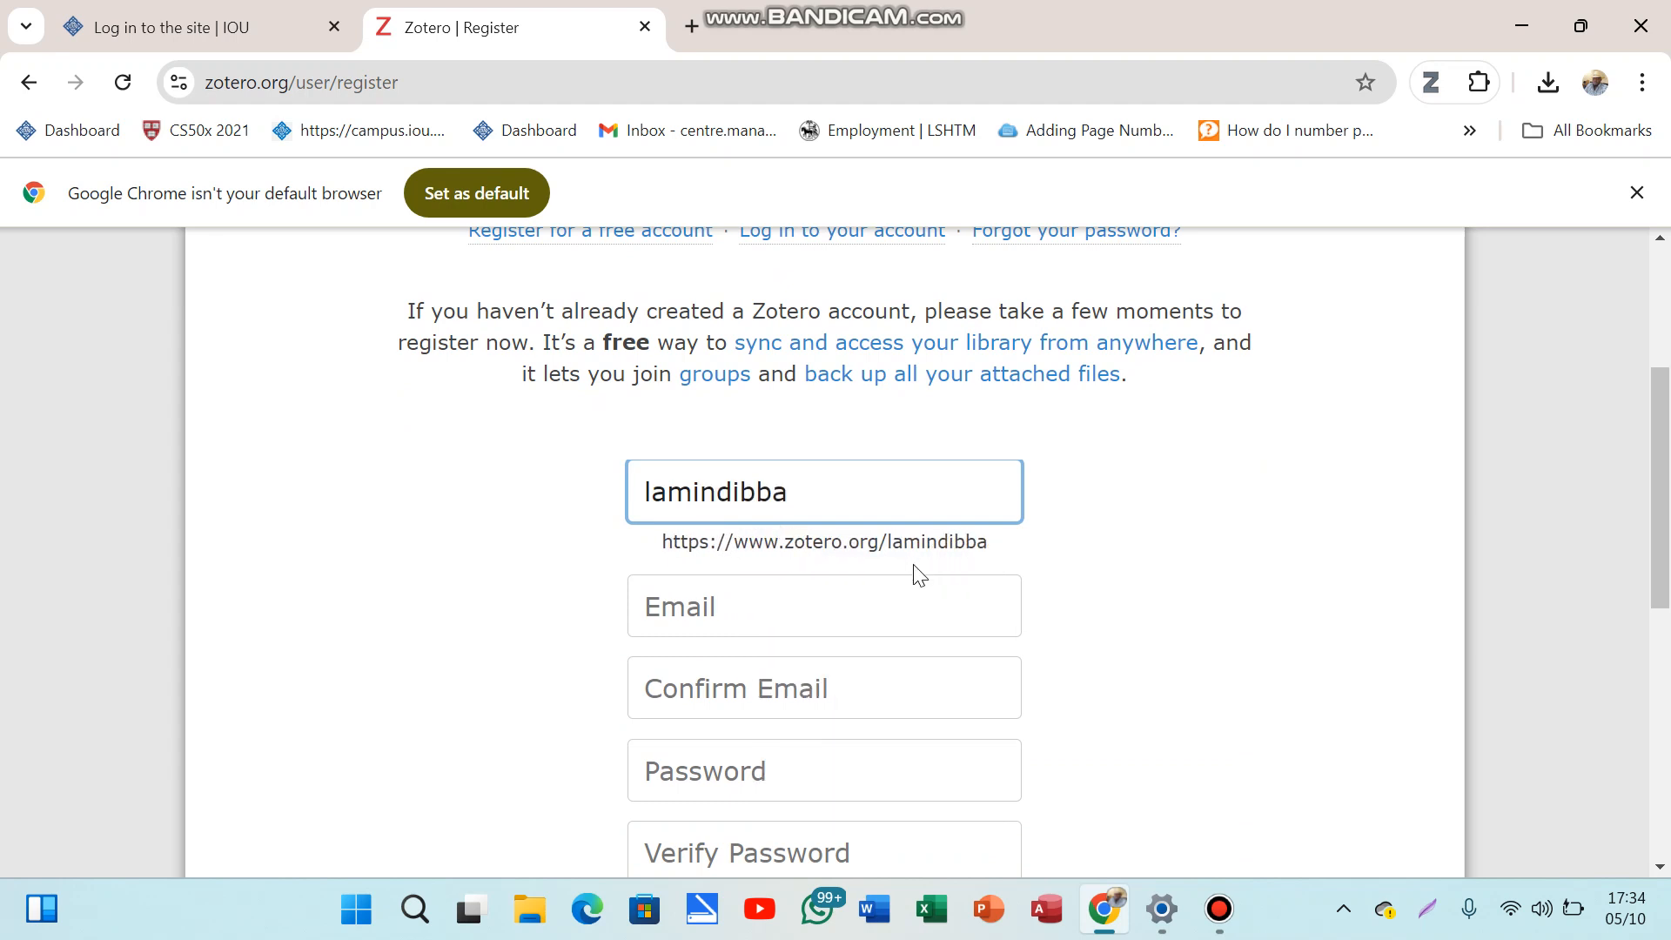
Step: Fill in the email address from autofill and retype it correctly in Confirm Email
click(869, 608)
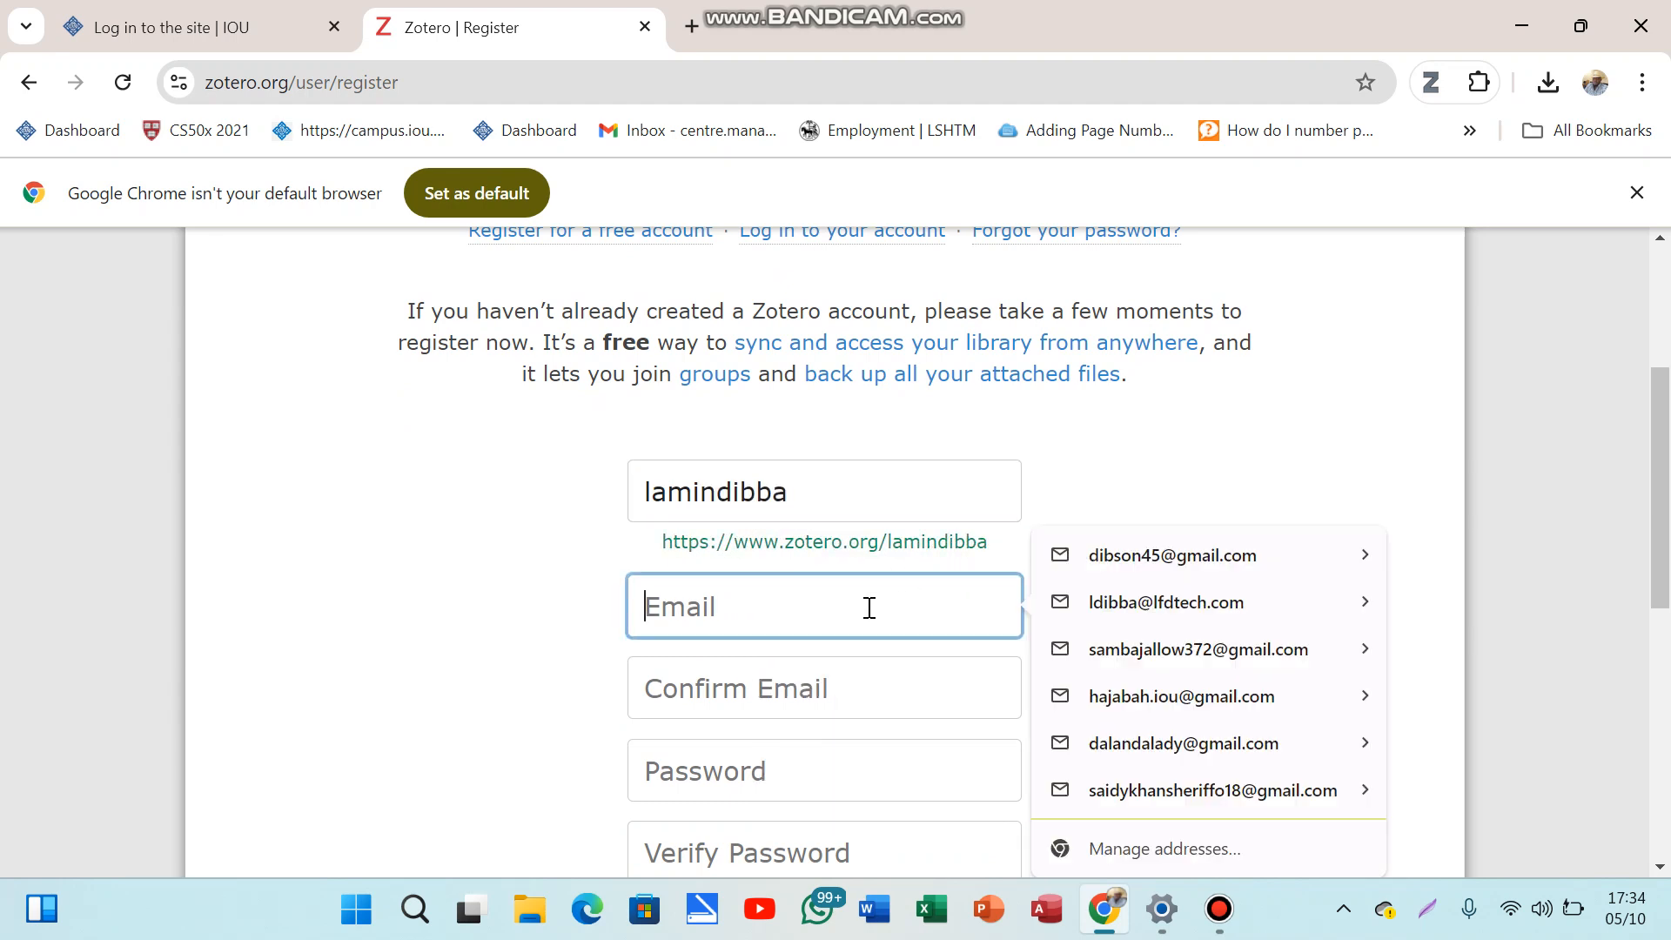
text(dibba)
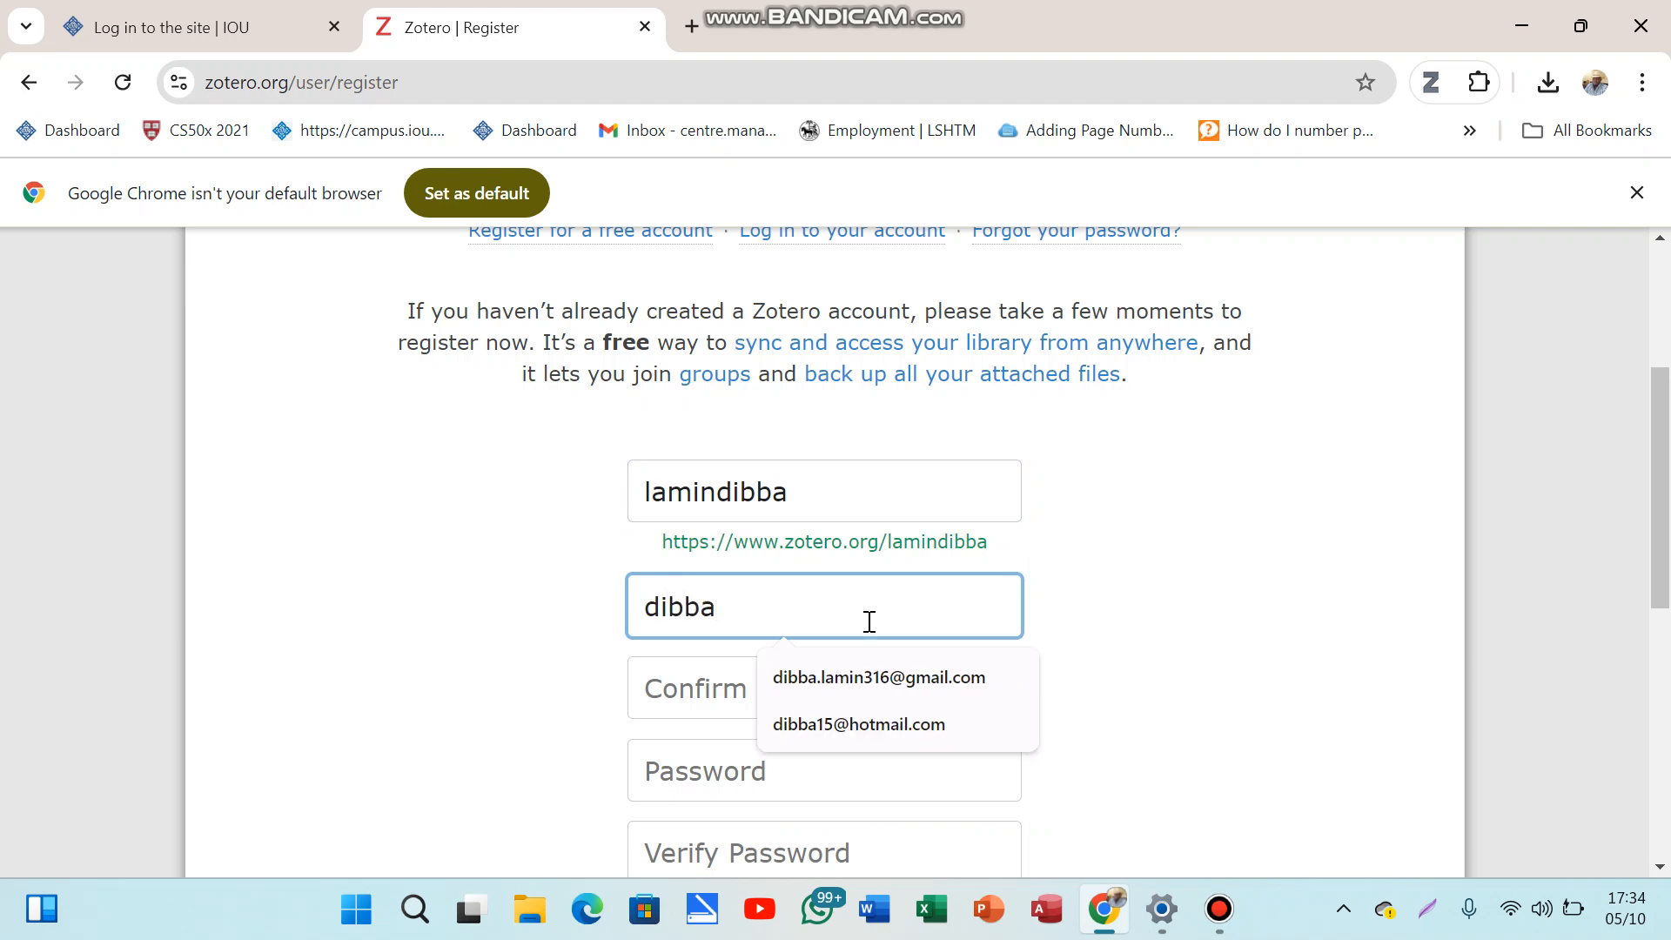
click(862, 675)
click(848, 697)
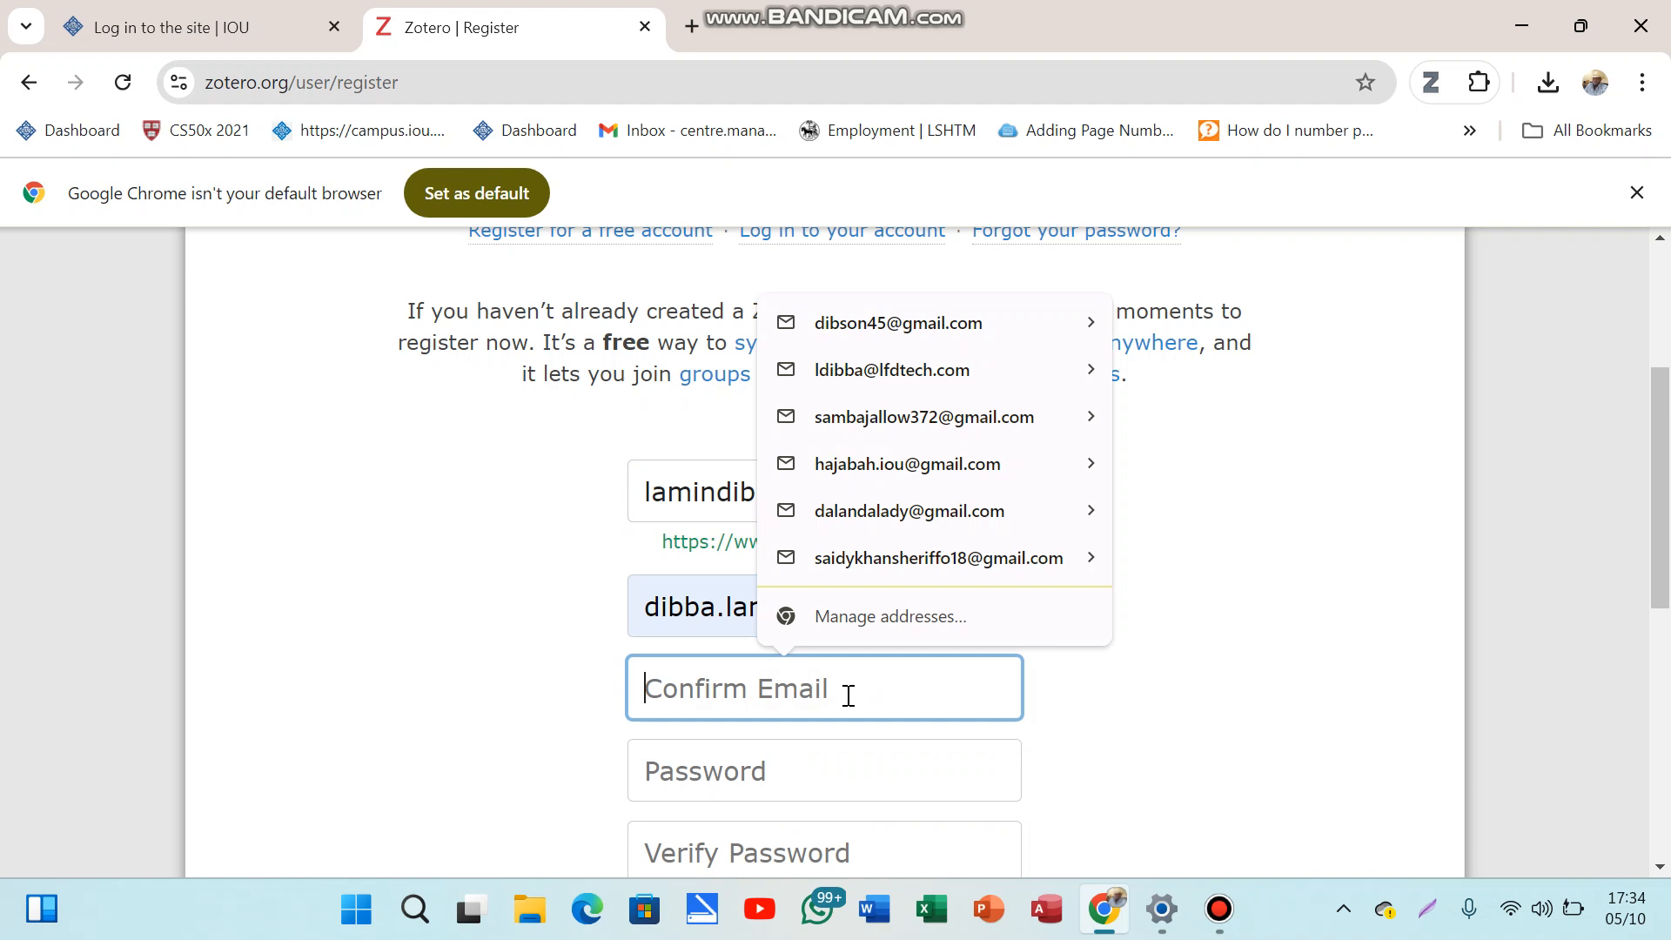
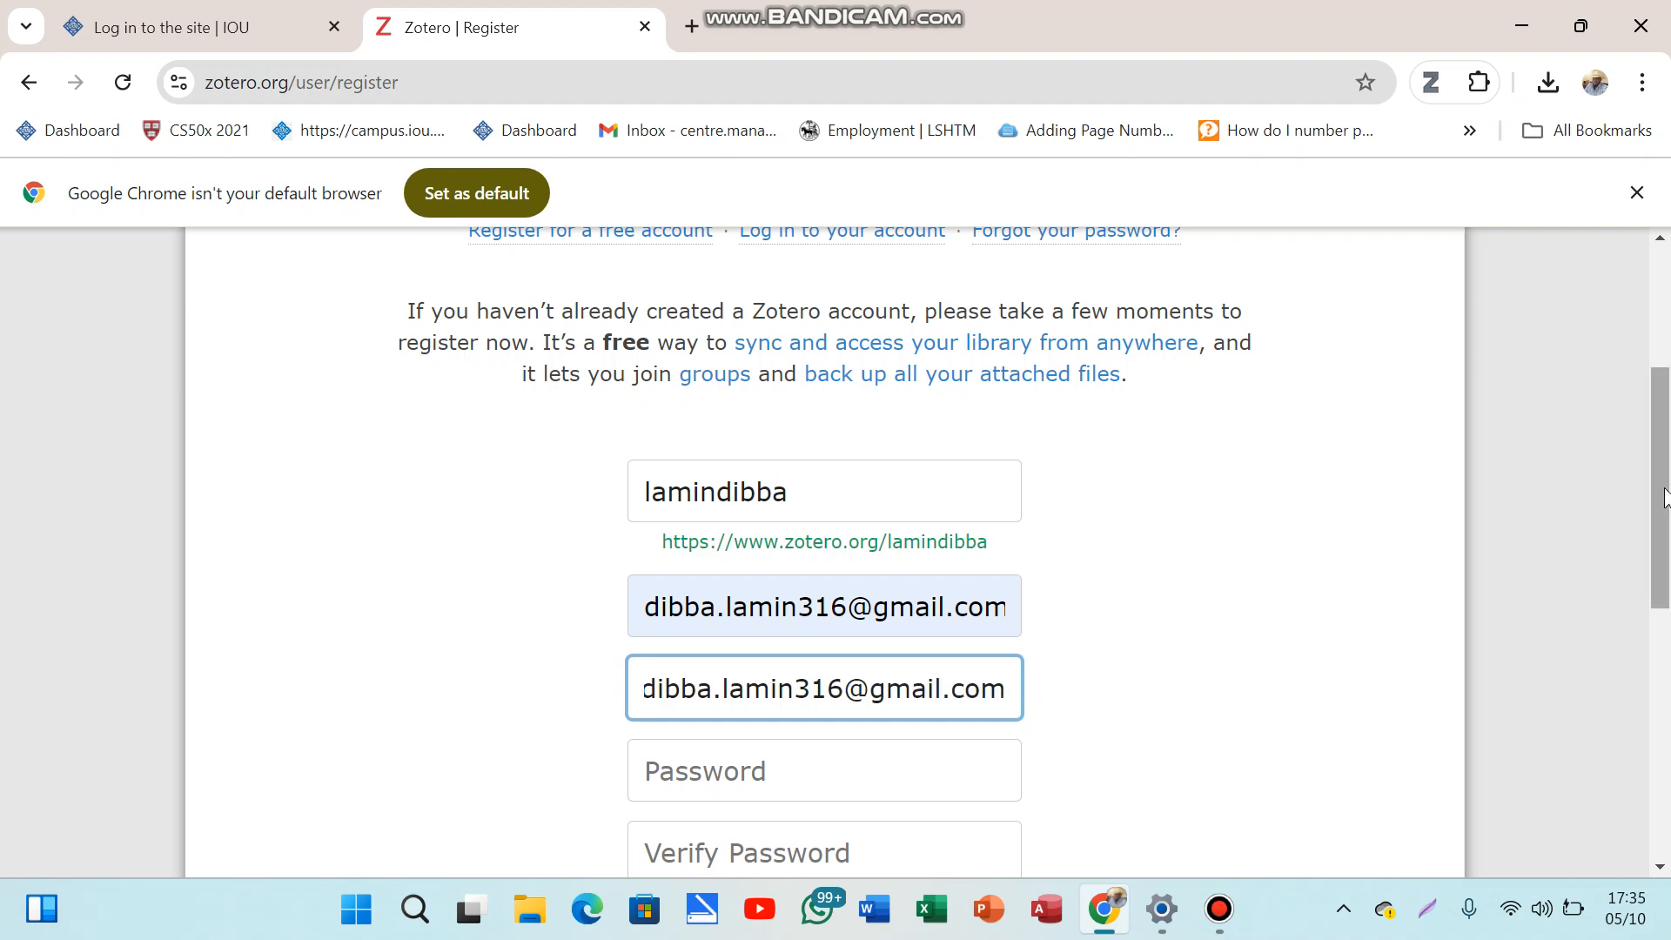
scroll(1663, 522, down, 3)
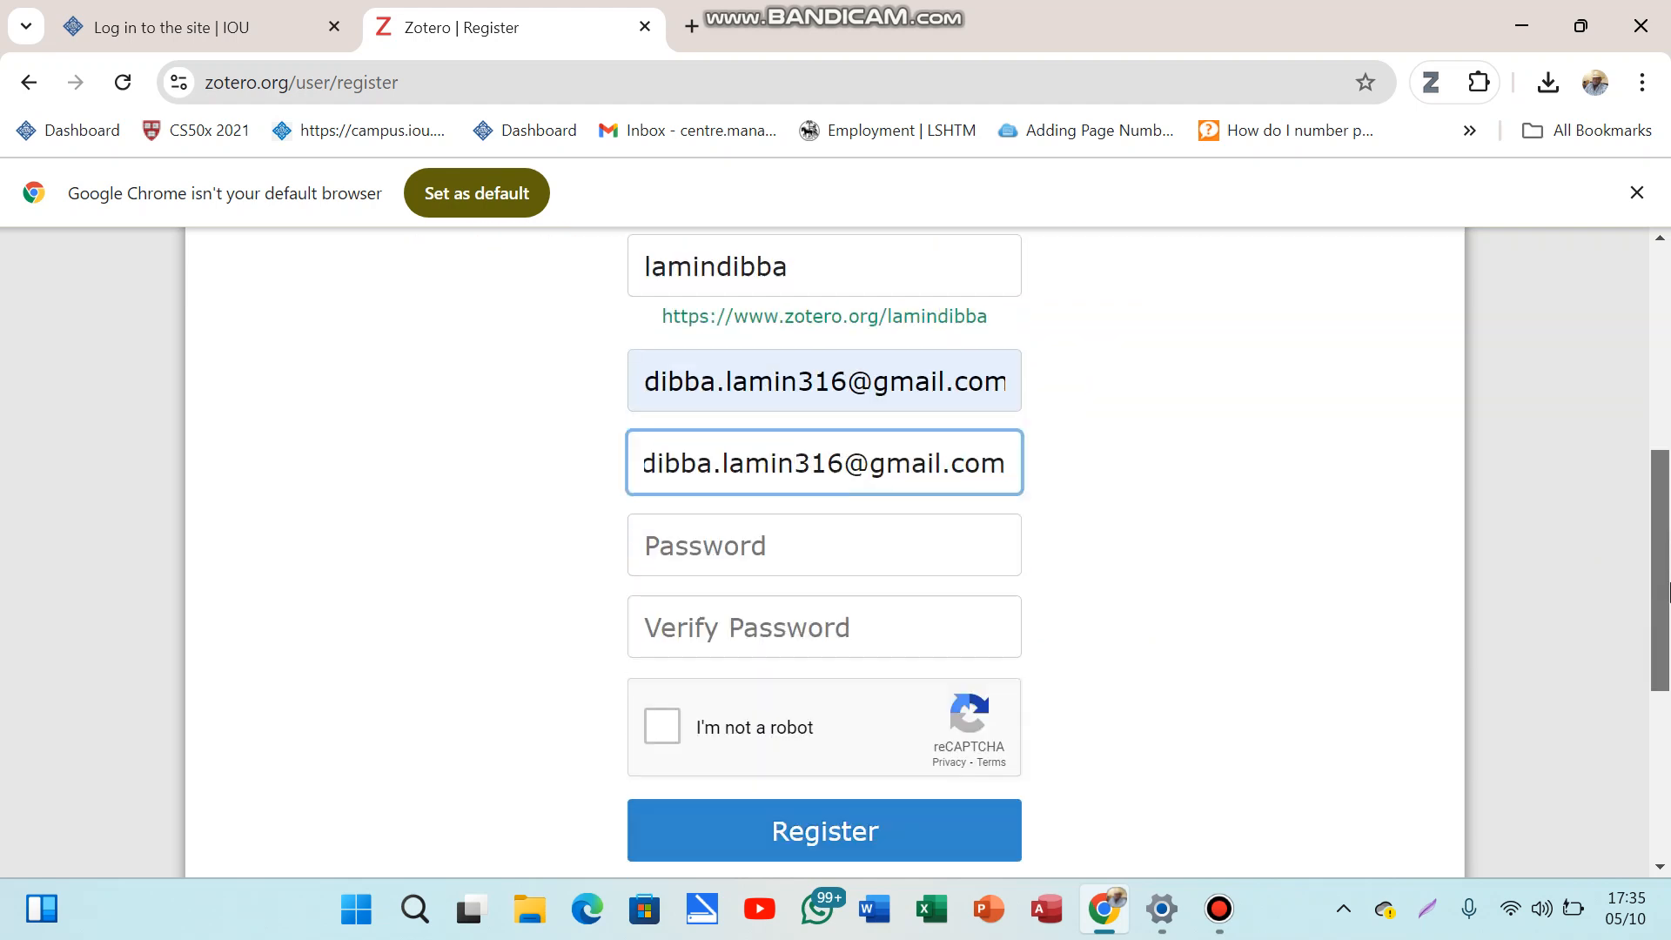
Step: Enter and verify the account password, pass the reCAPTCHA check, and submit the Register form
click(940, 511)
text(d)
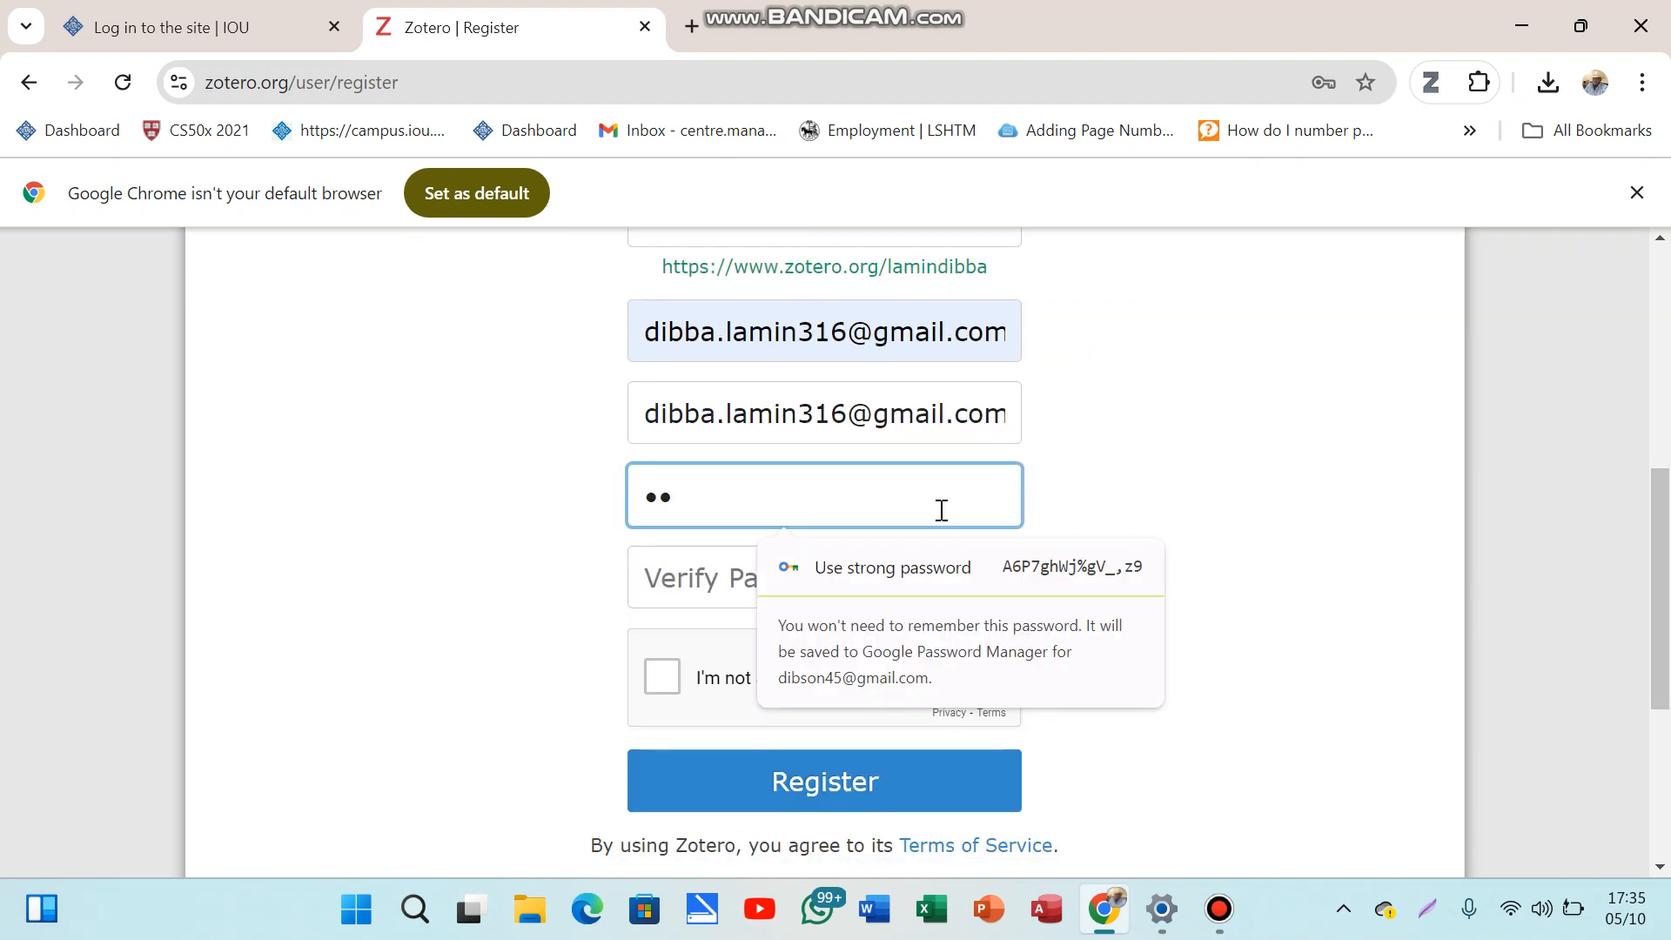
text(••••••)
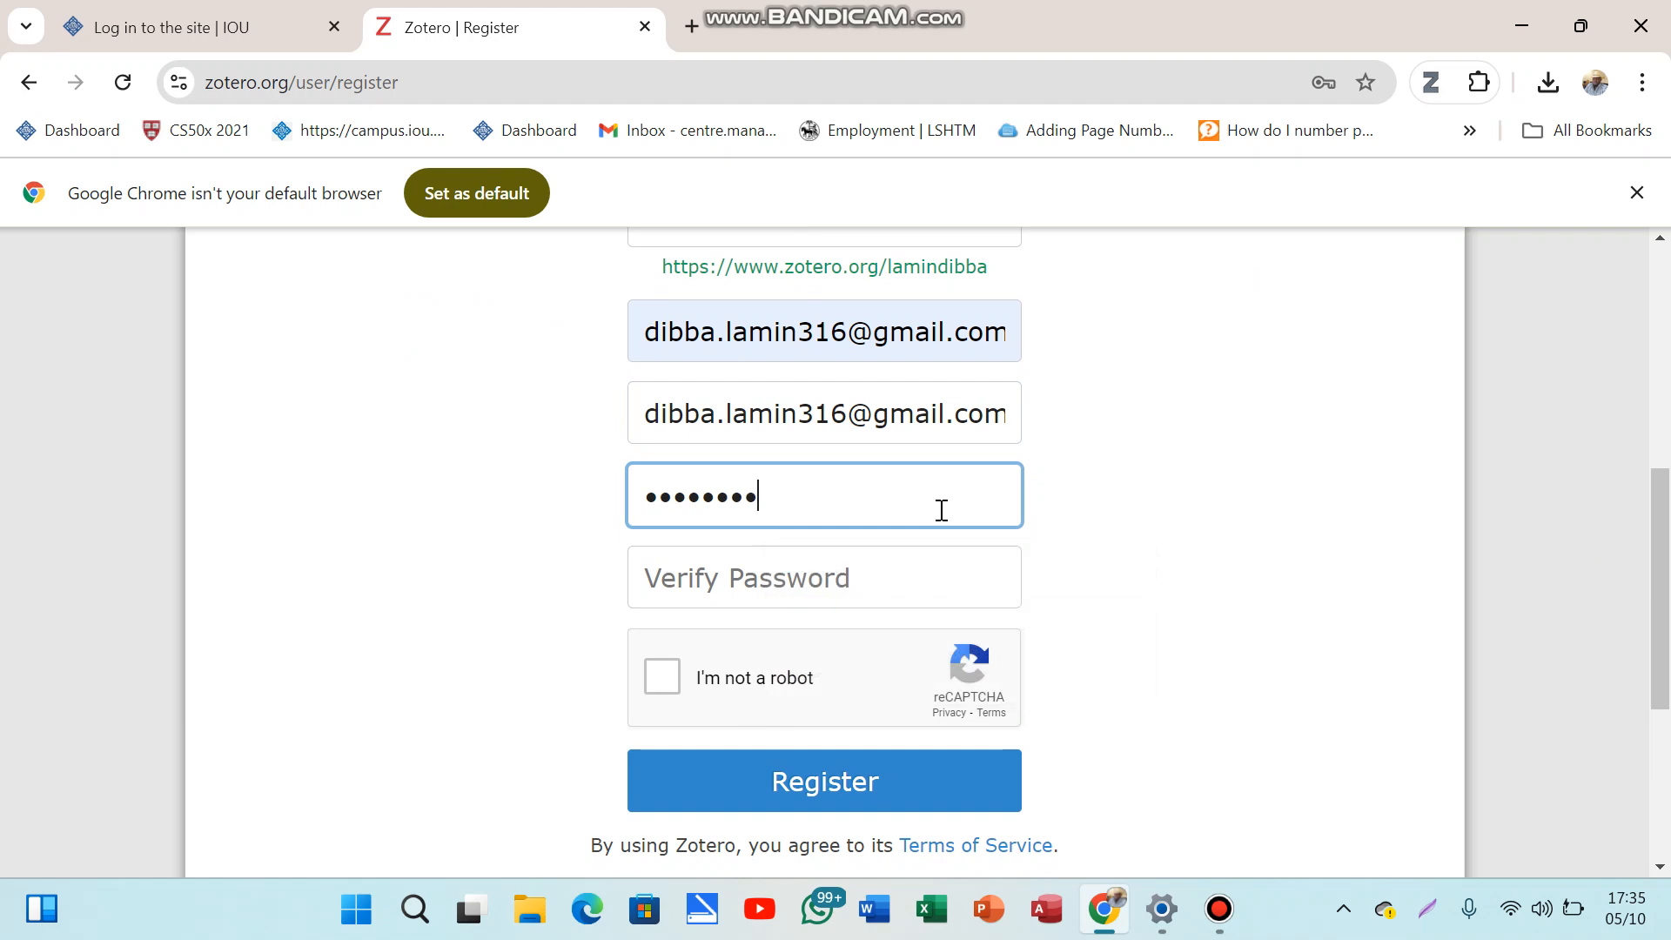
click(874, 581)
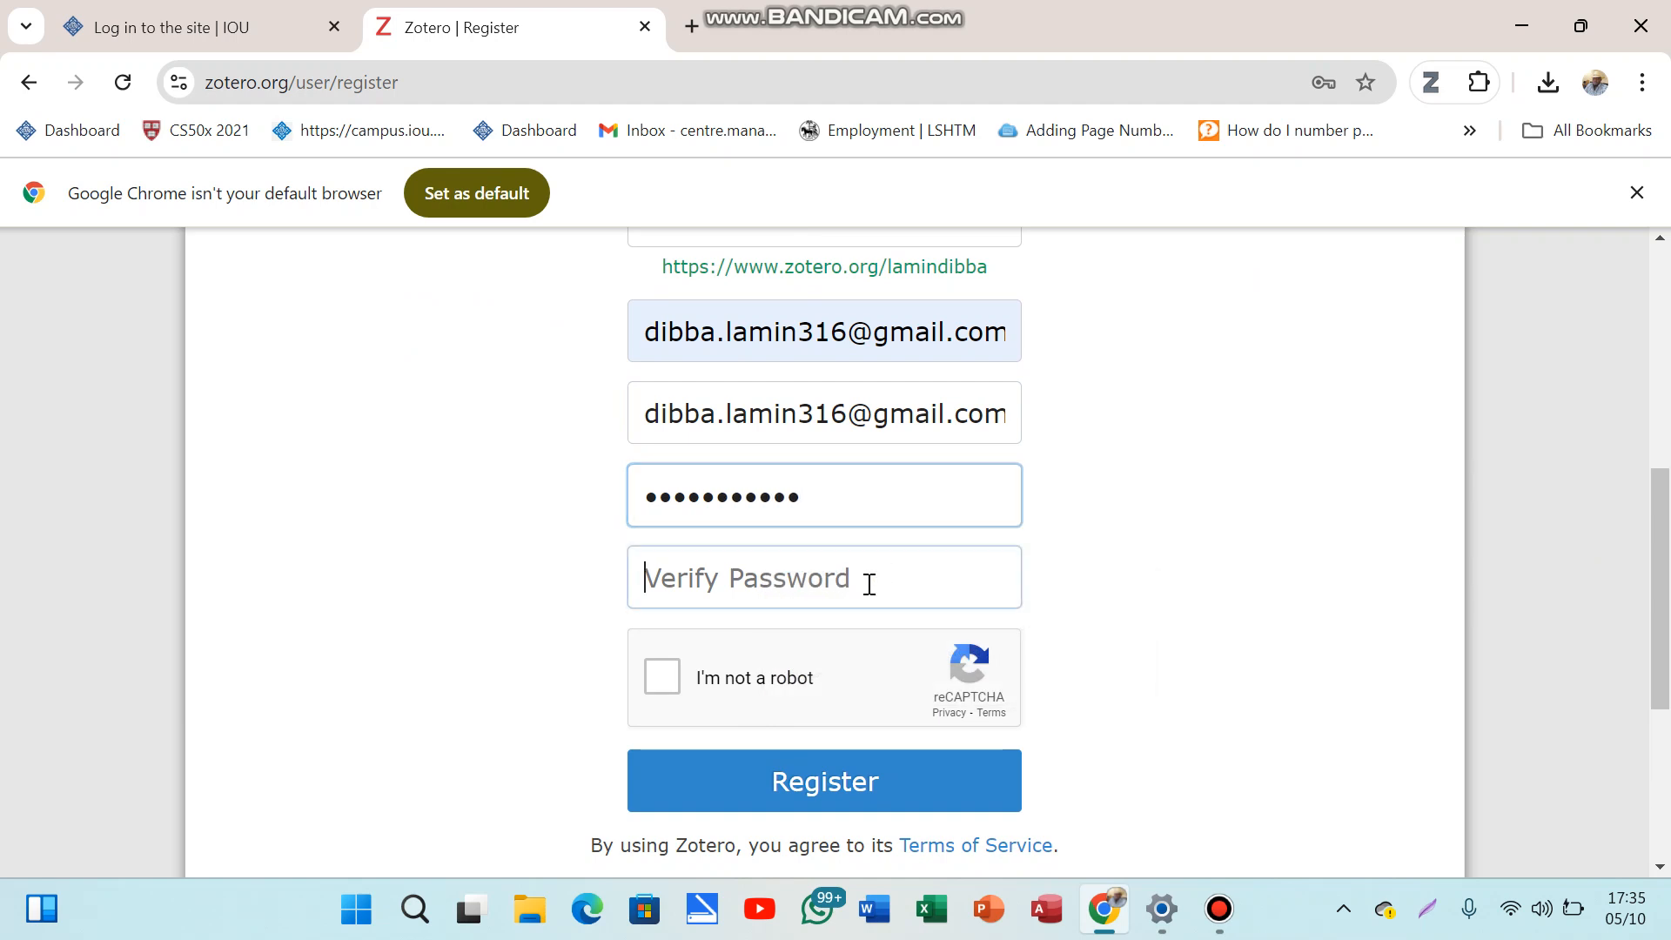
text(•••••)
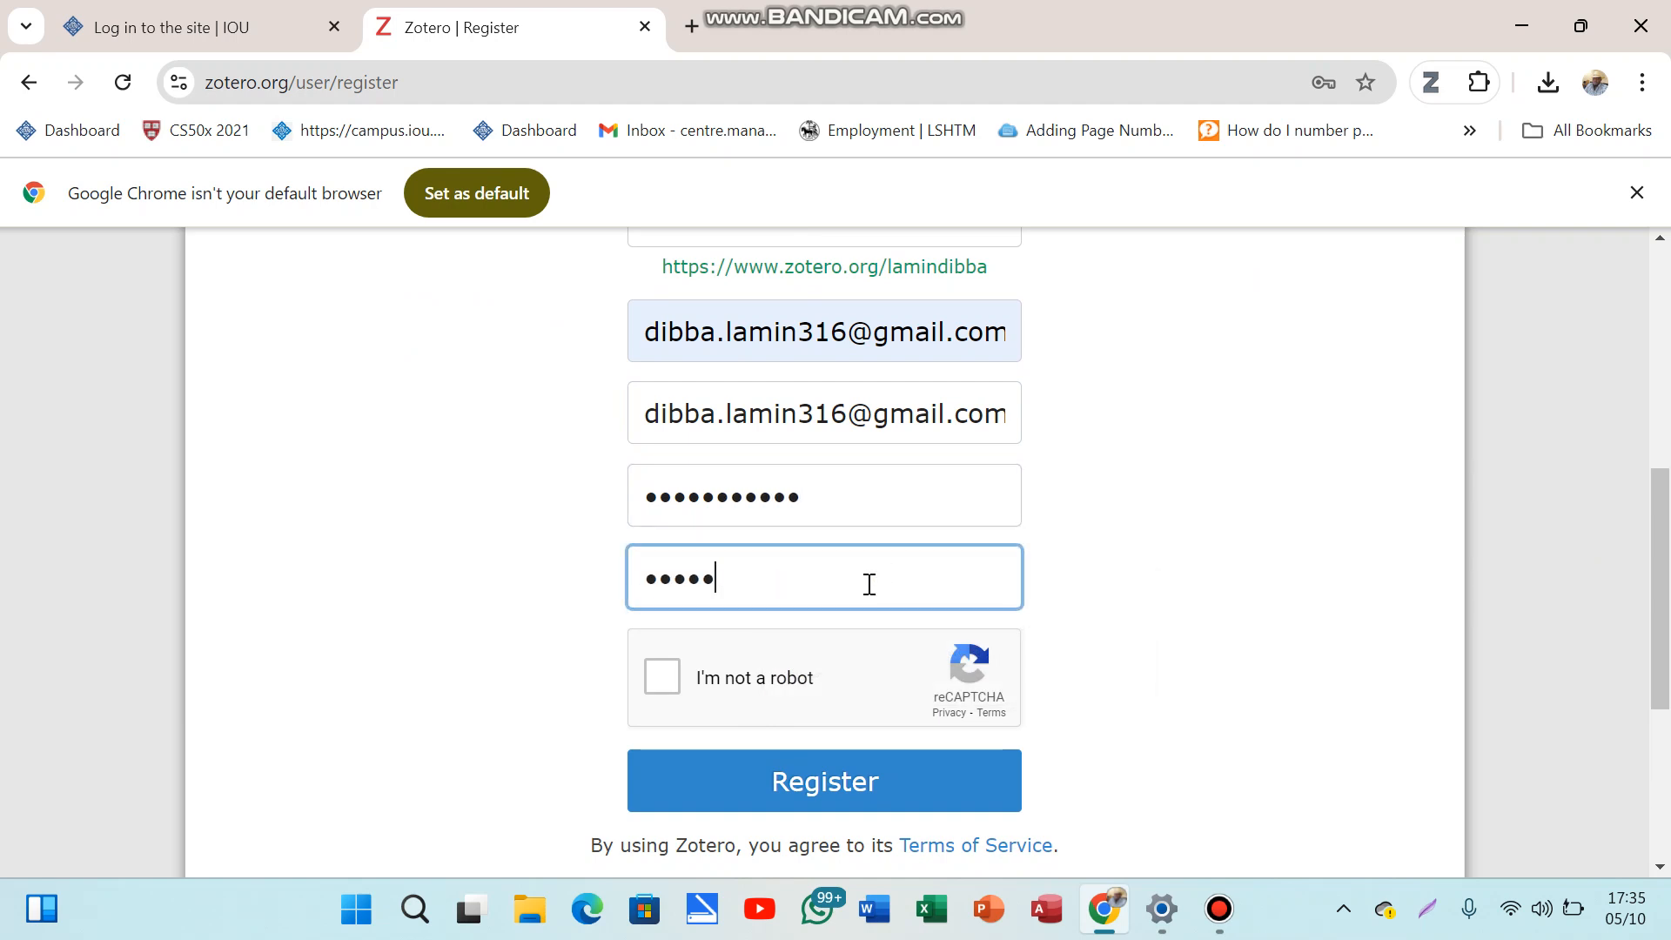
text(•)
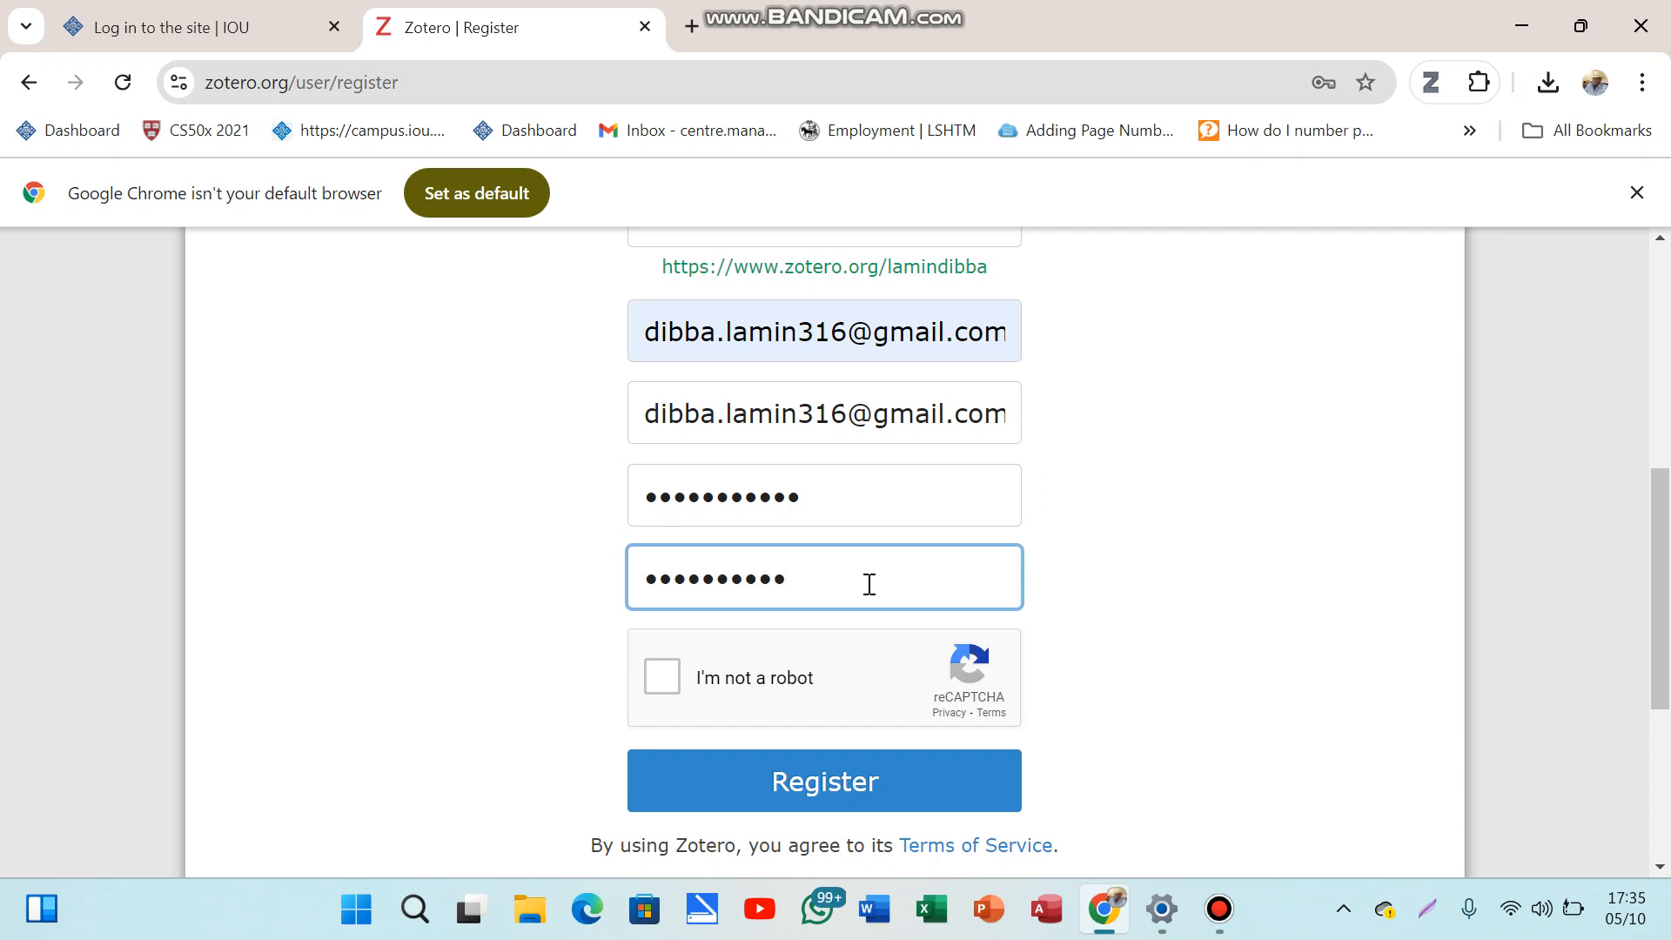
click(663, 677)
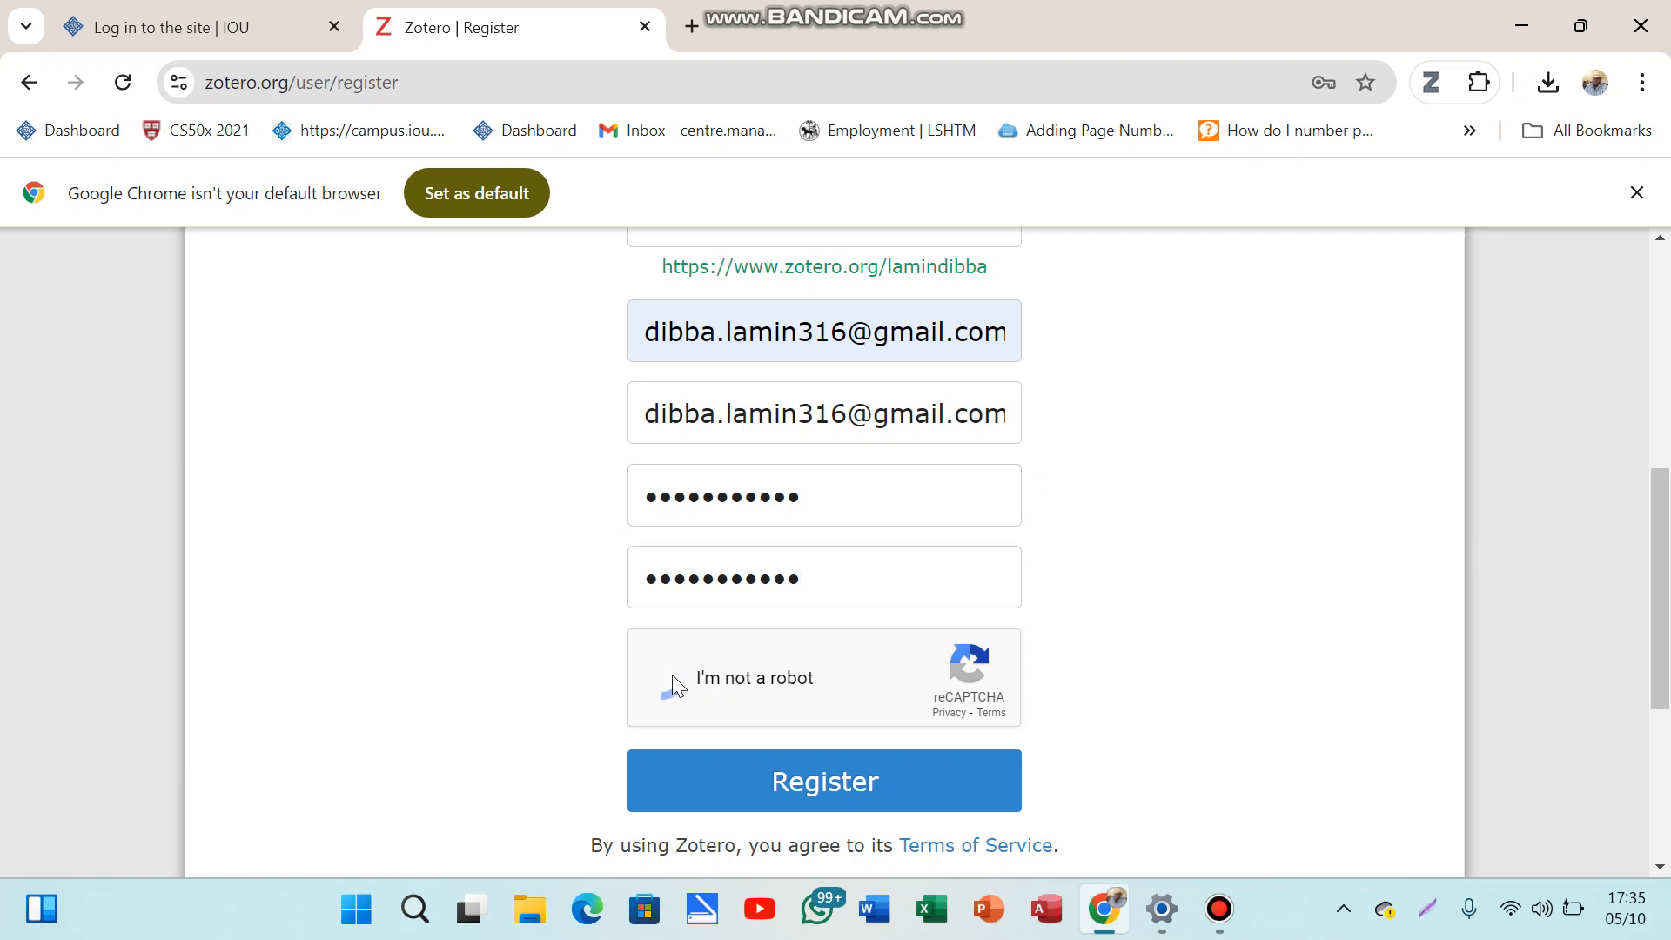
click(818, 775)
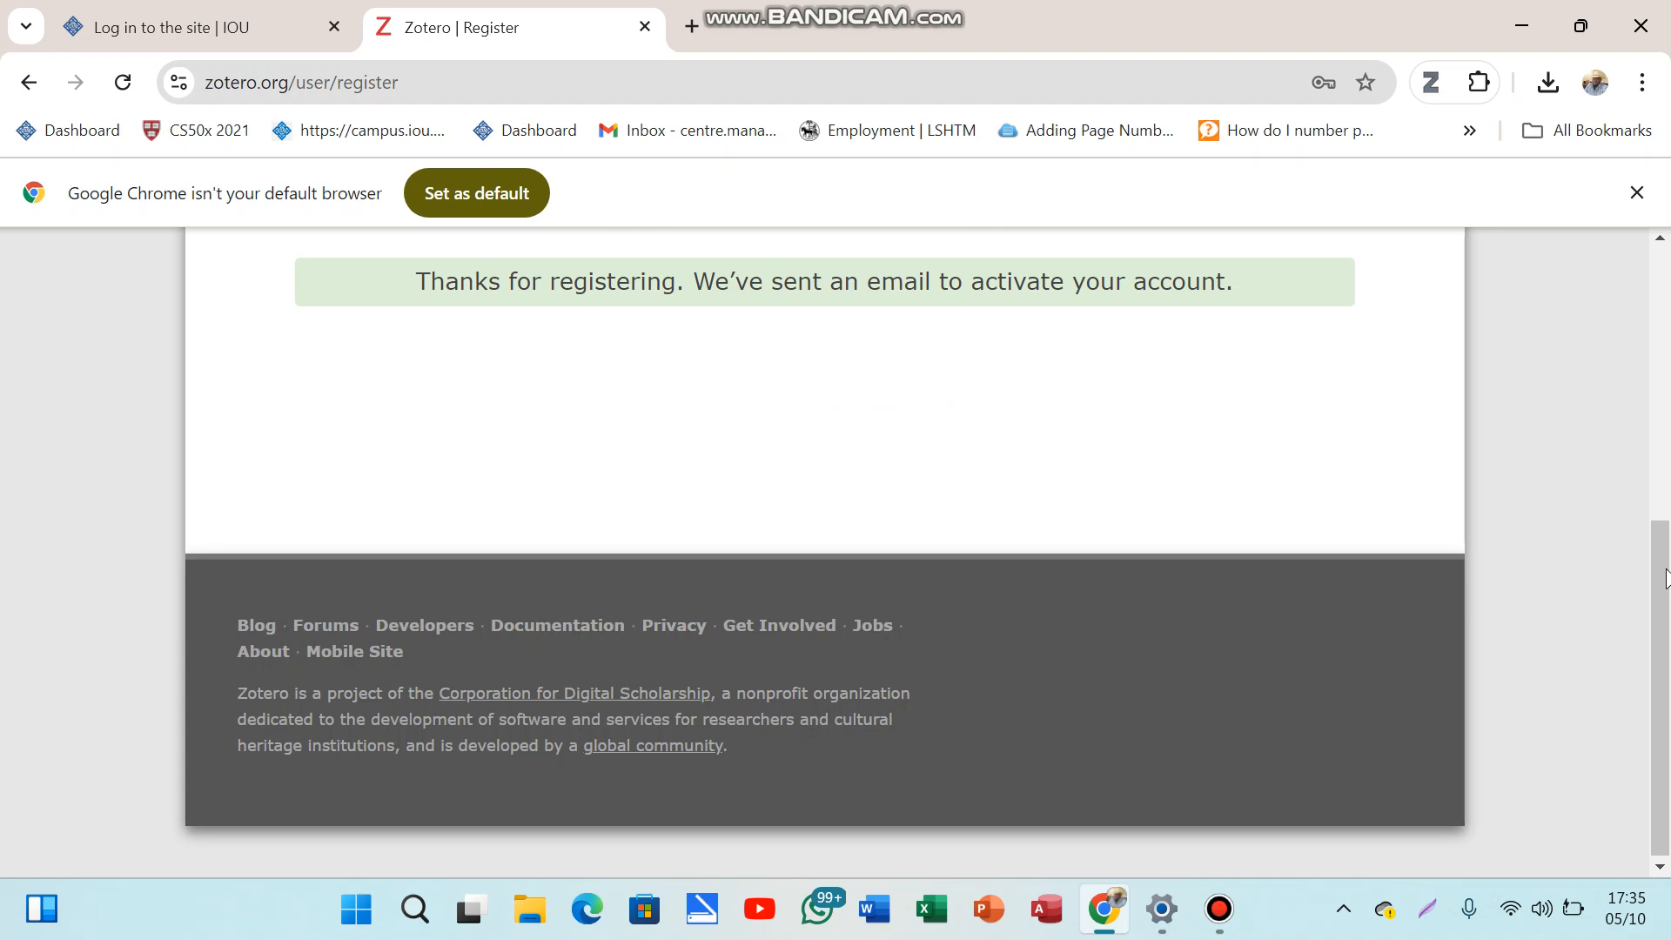
scroll(1665, 578, up, 3)
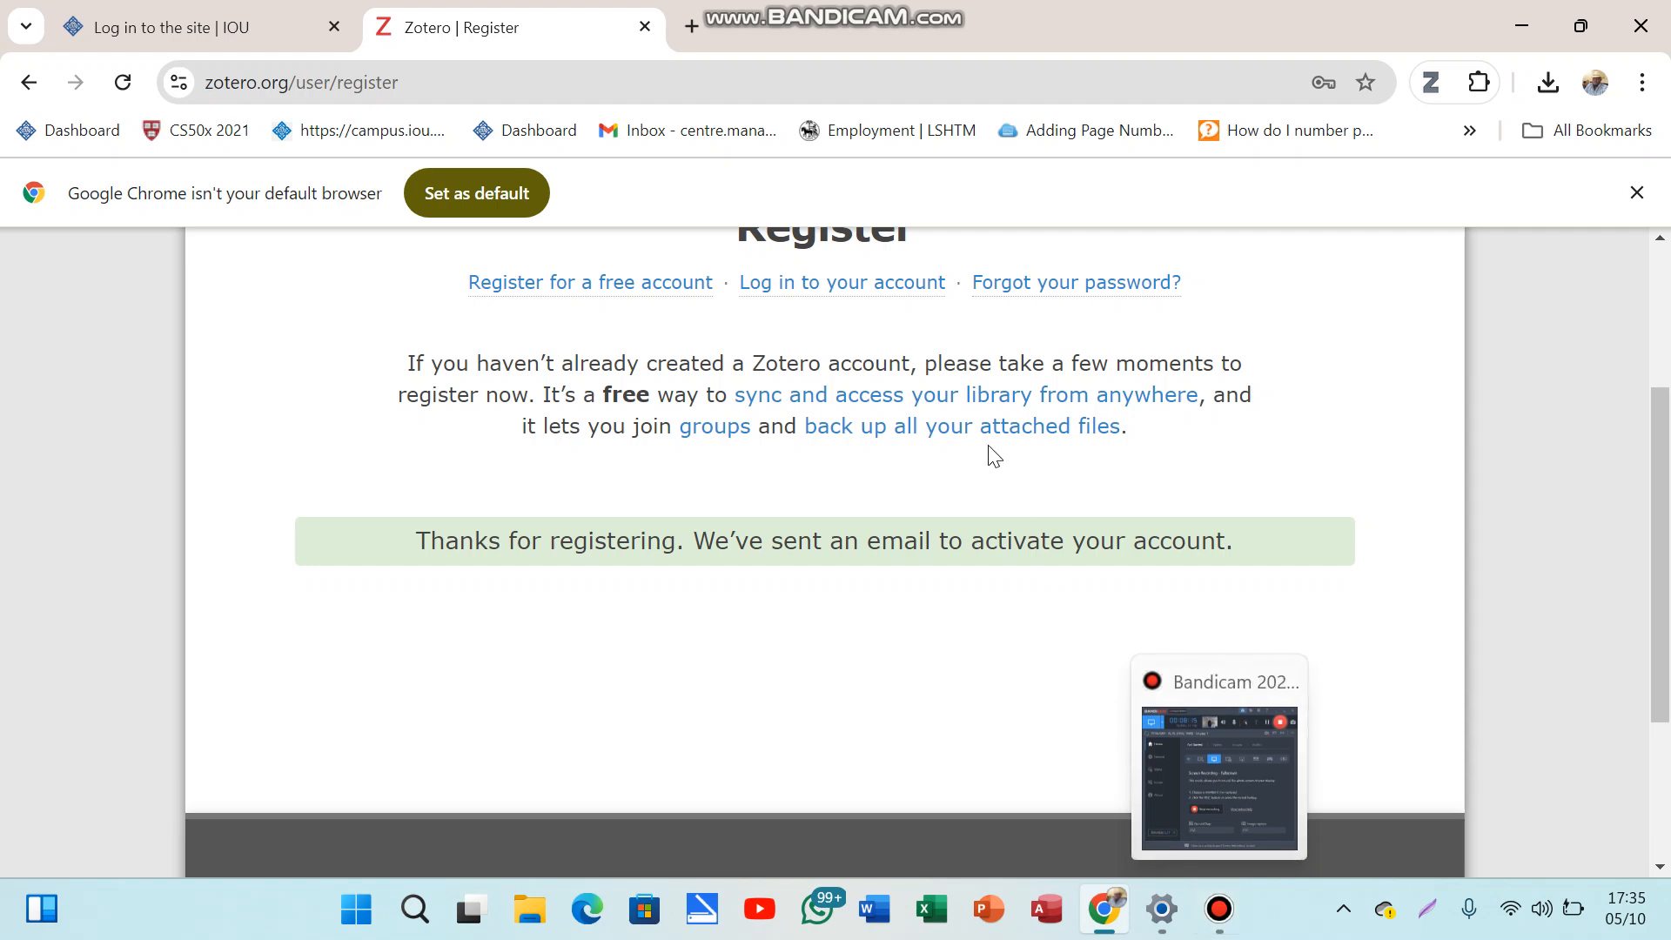
Step: Open Gmail in a new tab and switch to the registered account's inbox showing 'Welcome to Zotero'
click(693, 32)
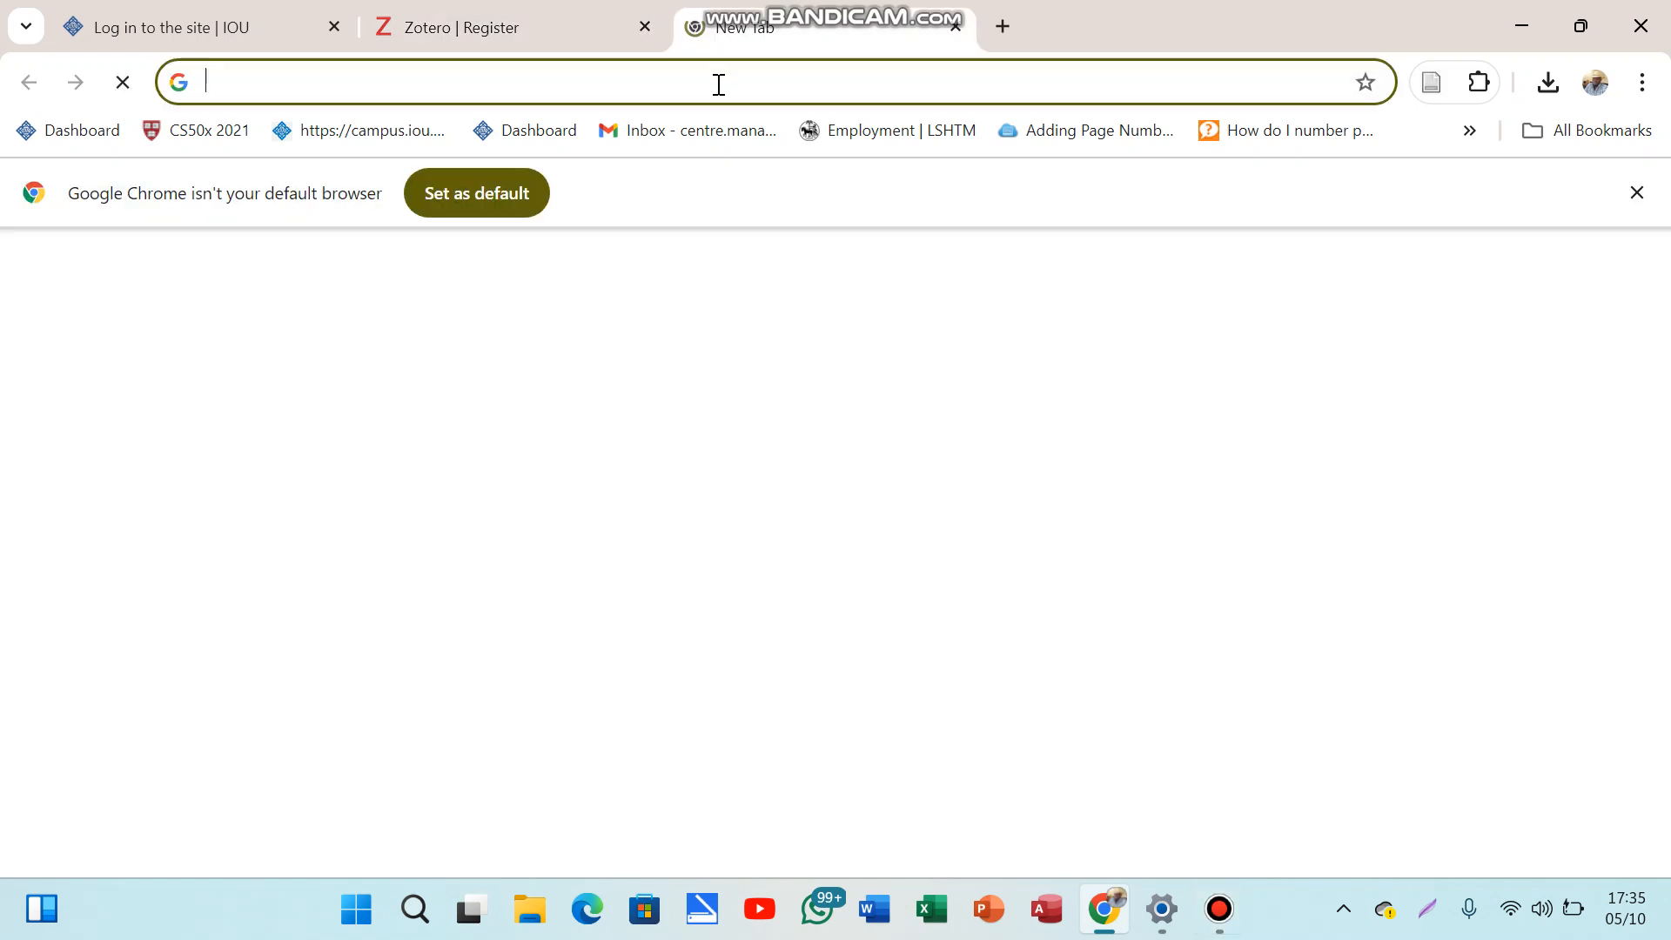
text(gmail.com)
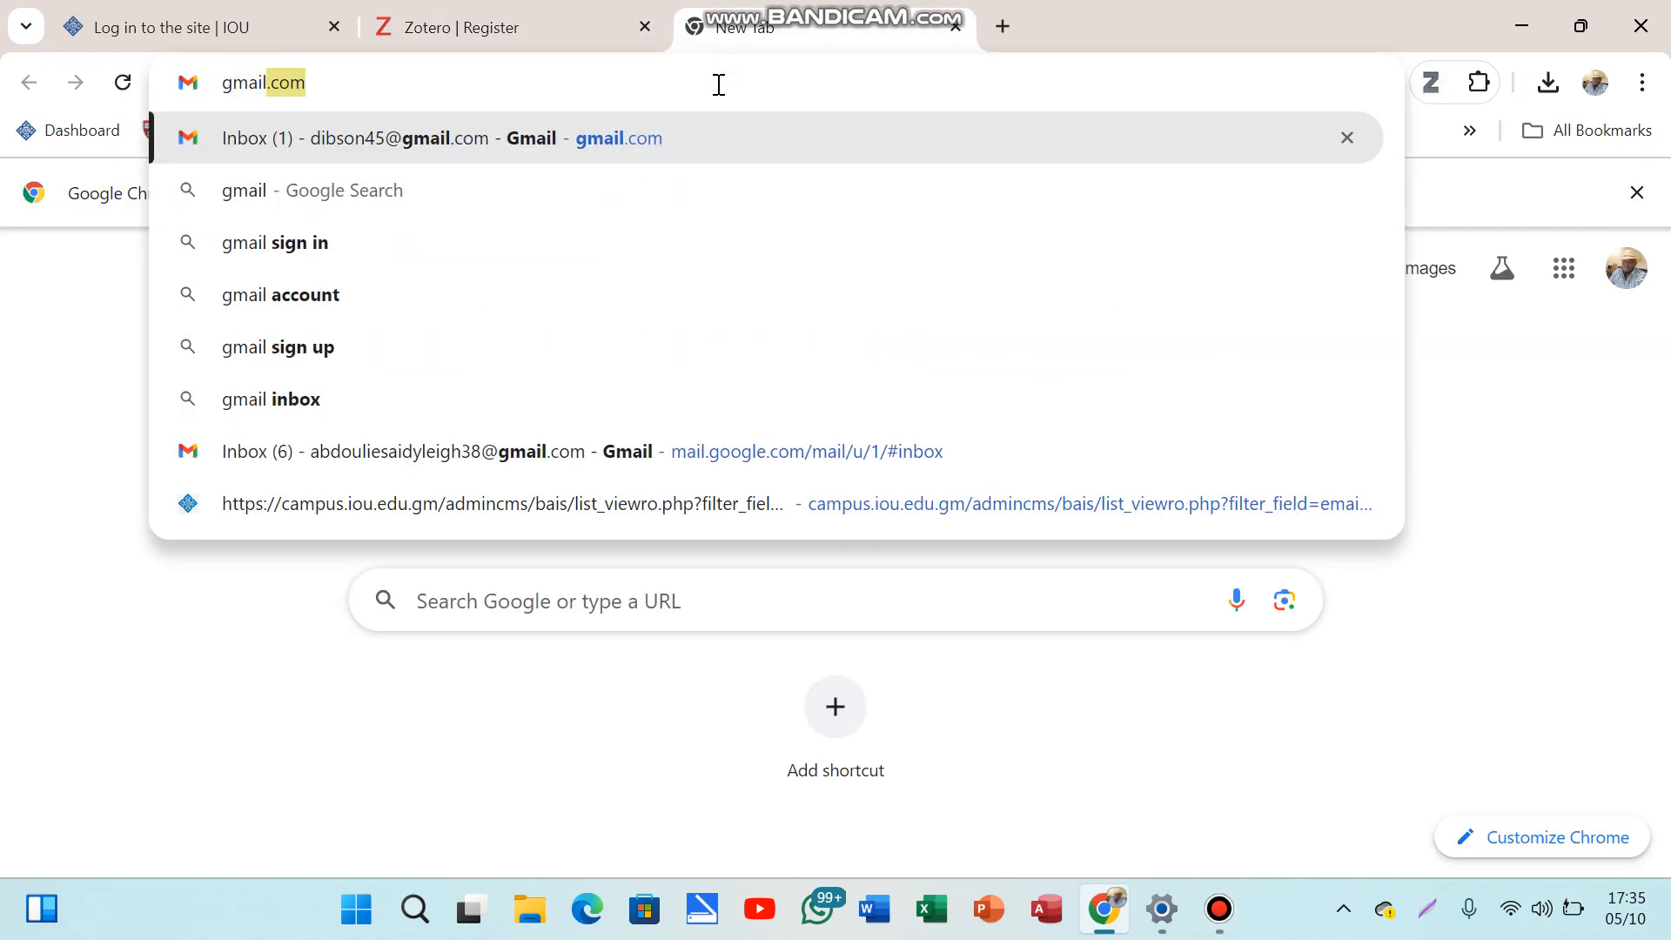
key(Return)
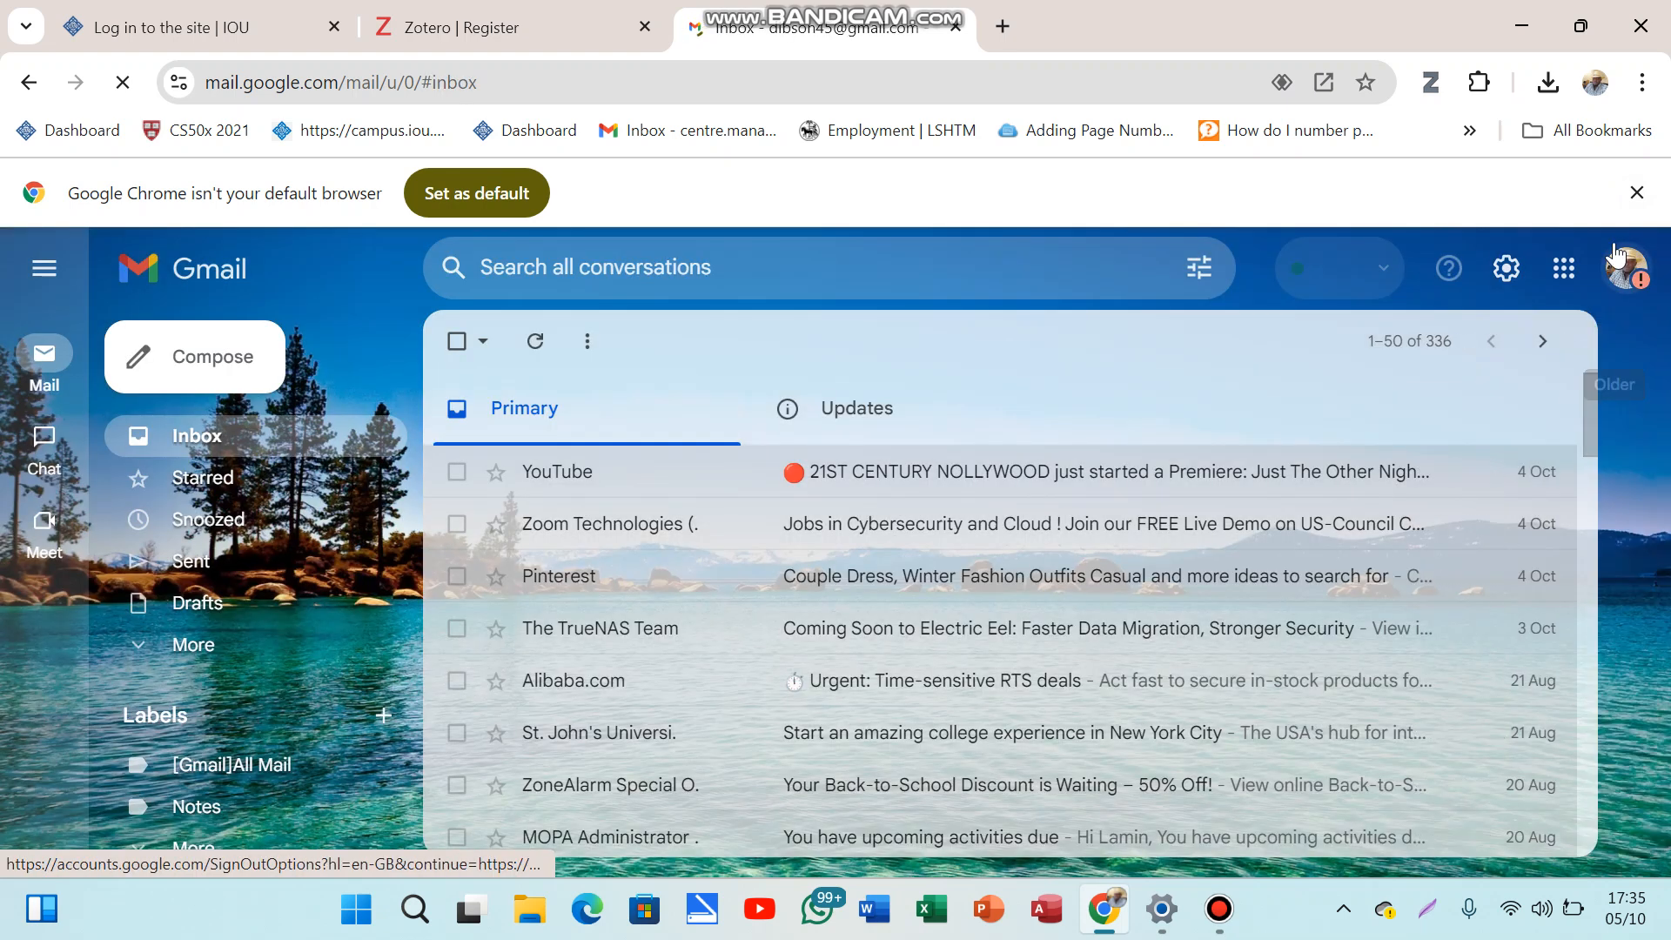
click(1625, 268)
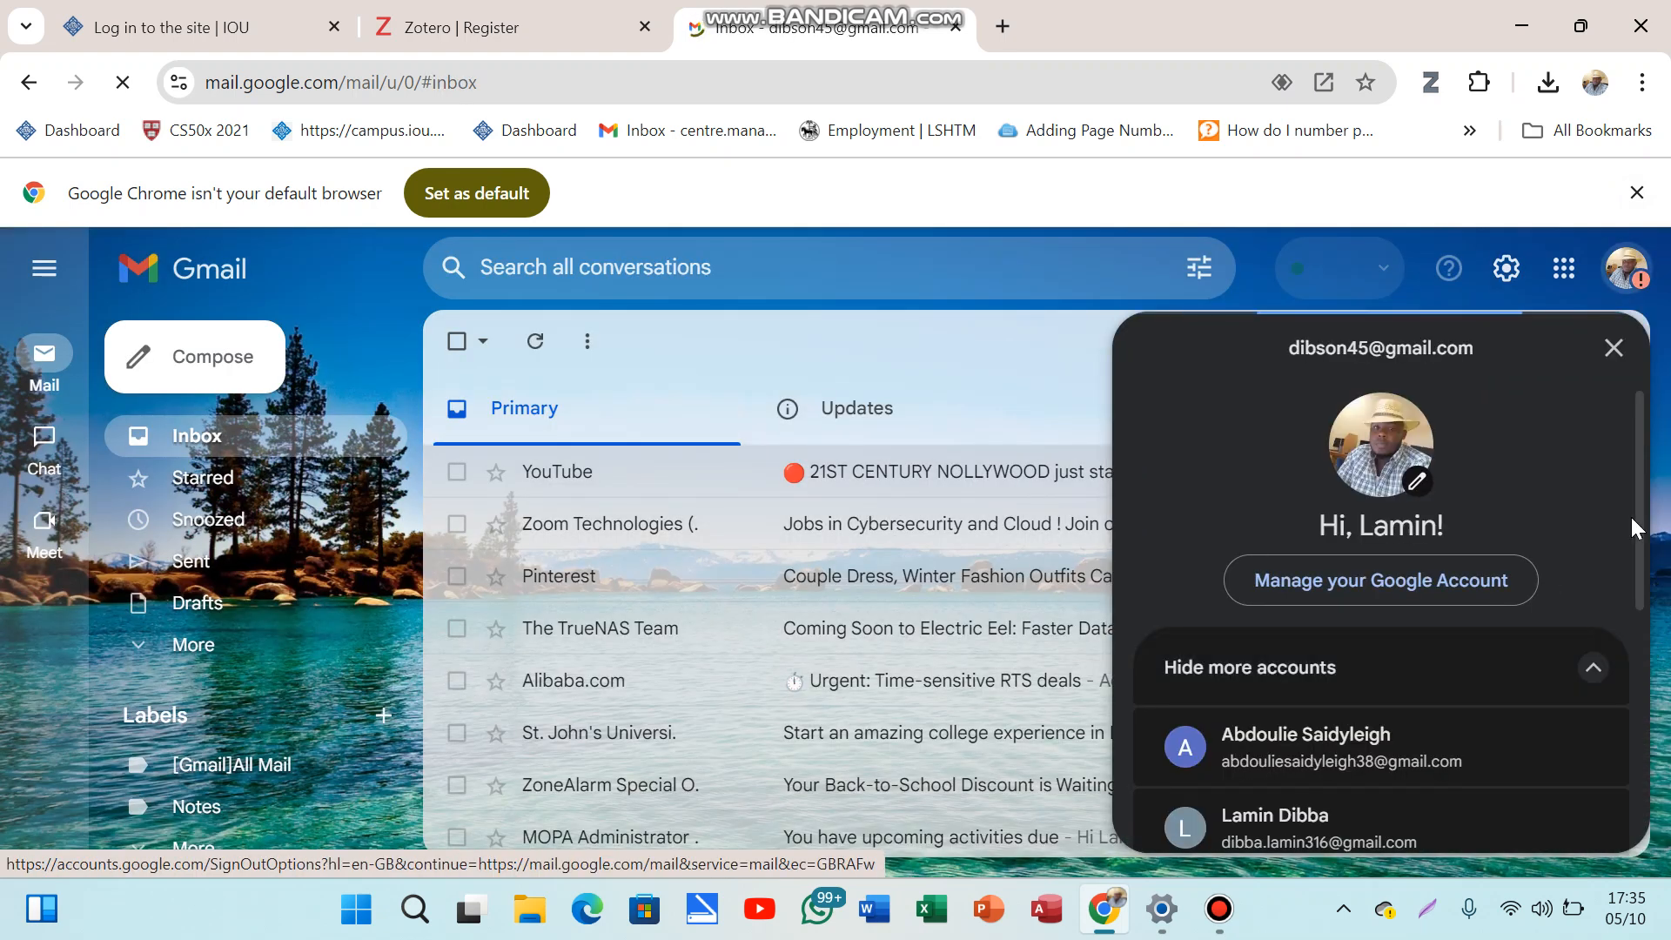
scroll(1471, 648, down, 2)
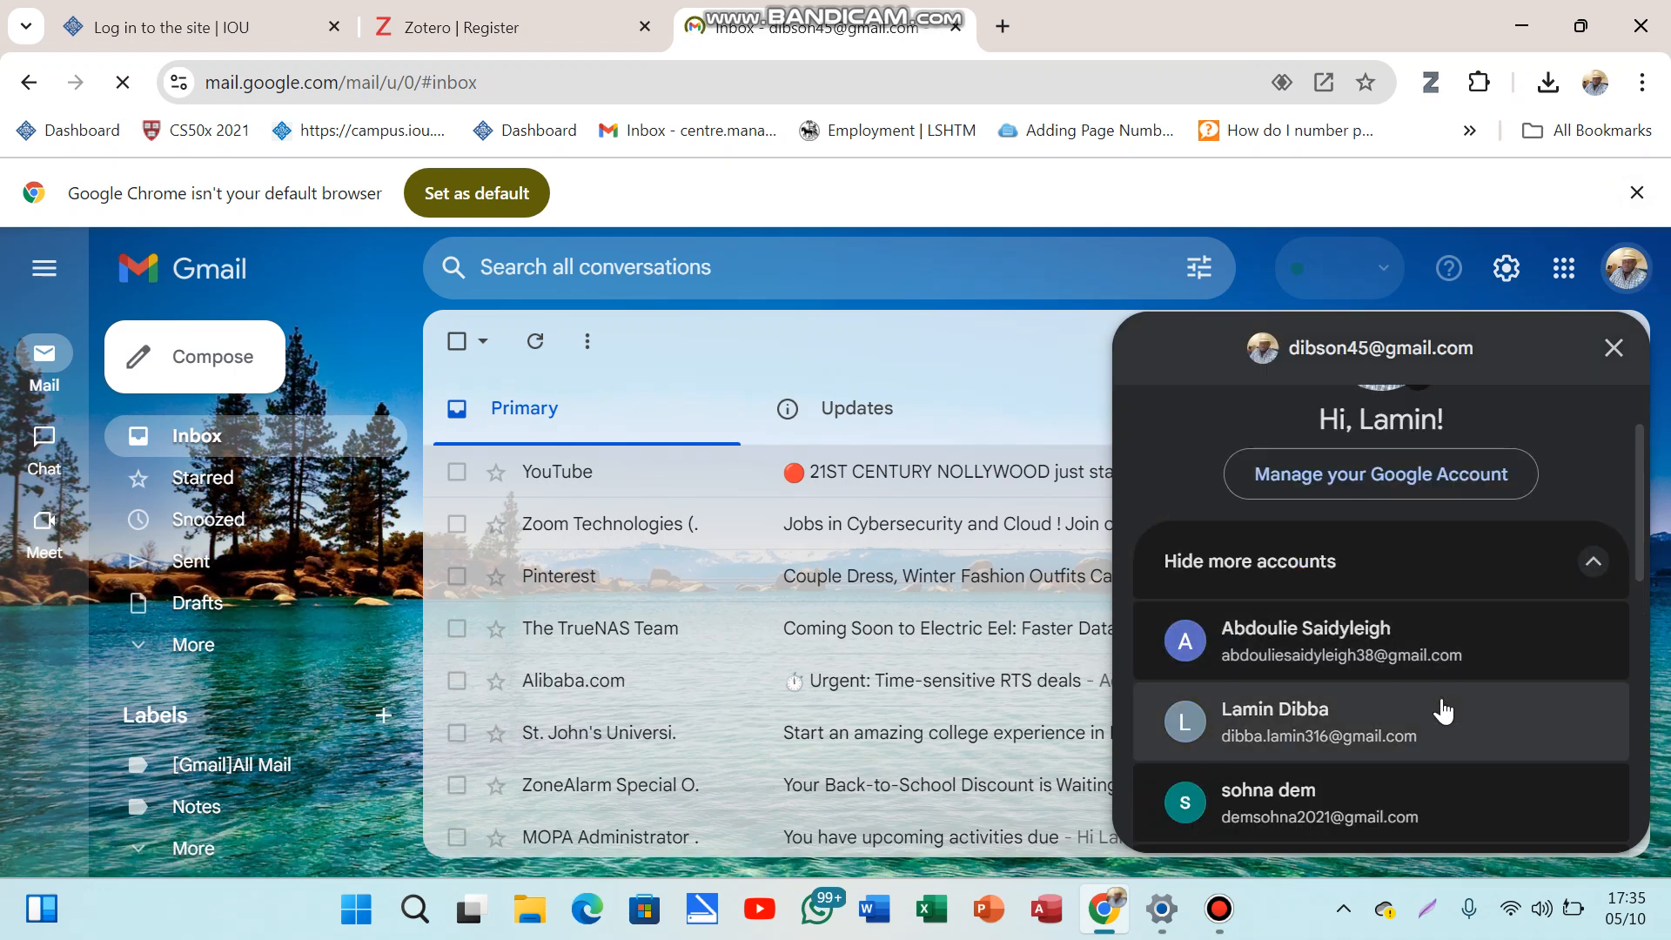
click(1444, 709)
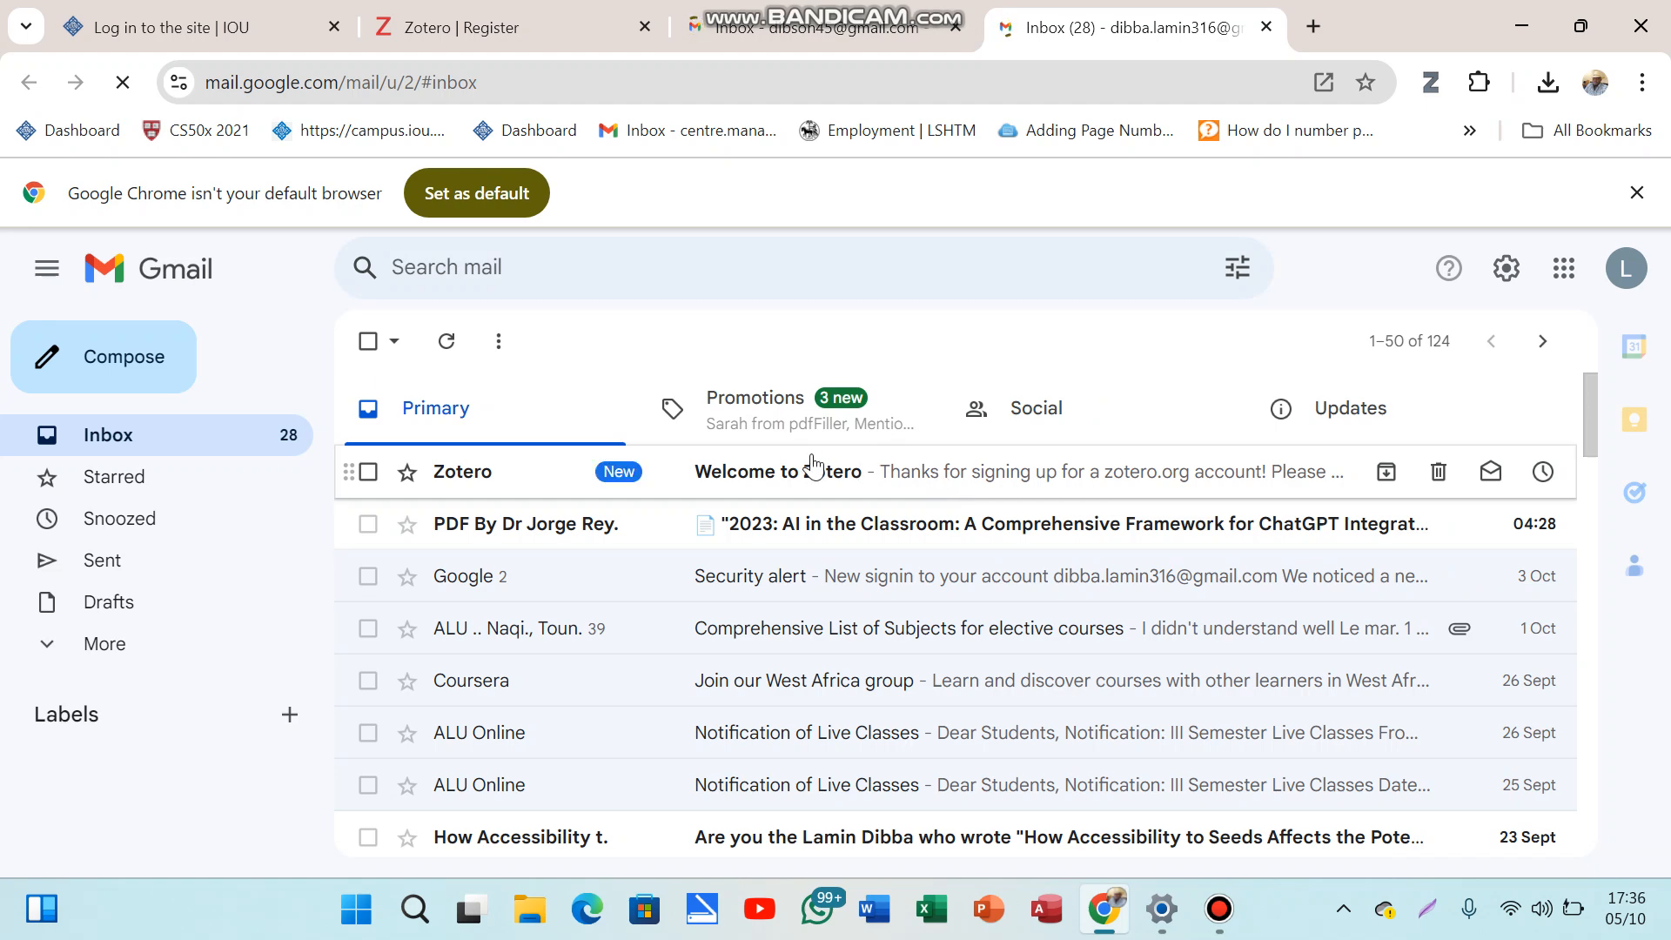
Step: Follow the zotero.org/user/validate link in the 'Welcome to Zotero' email to confirm the account
click(914, 472)
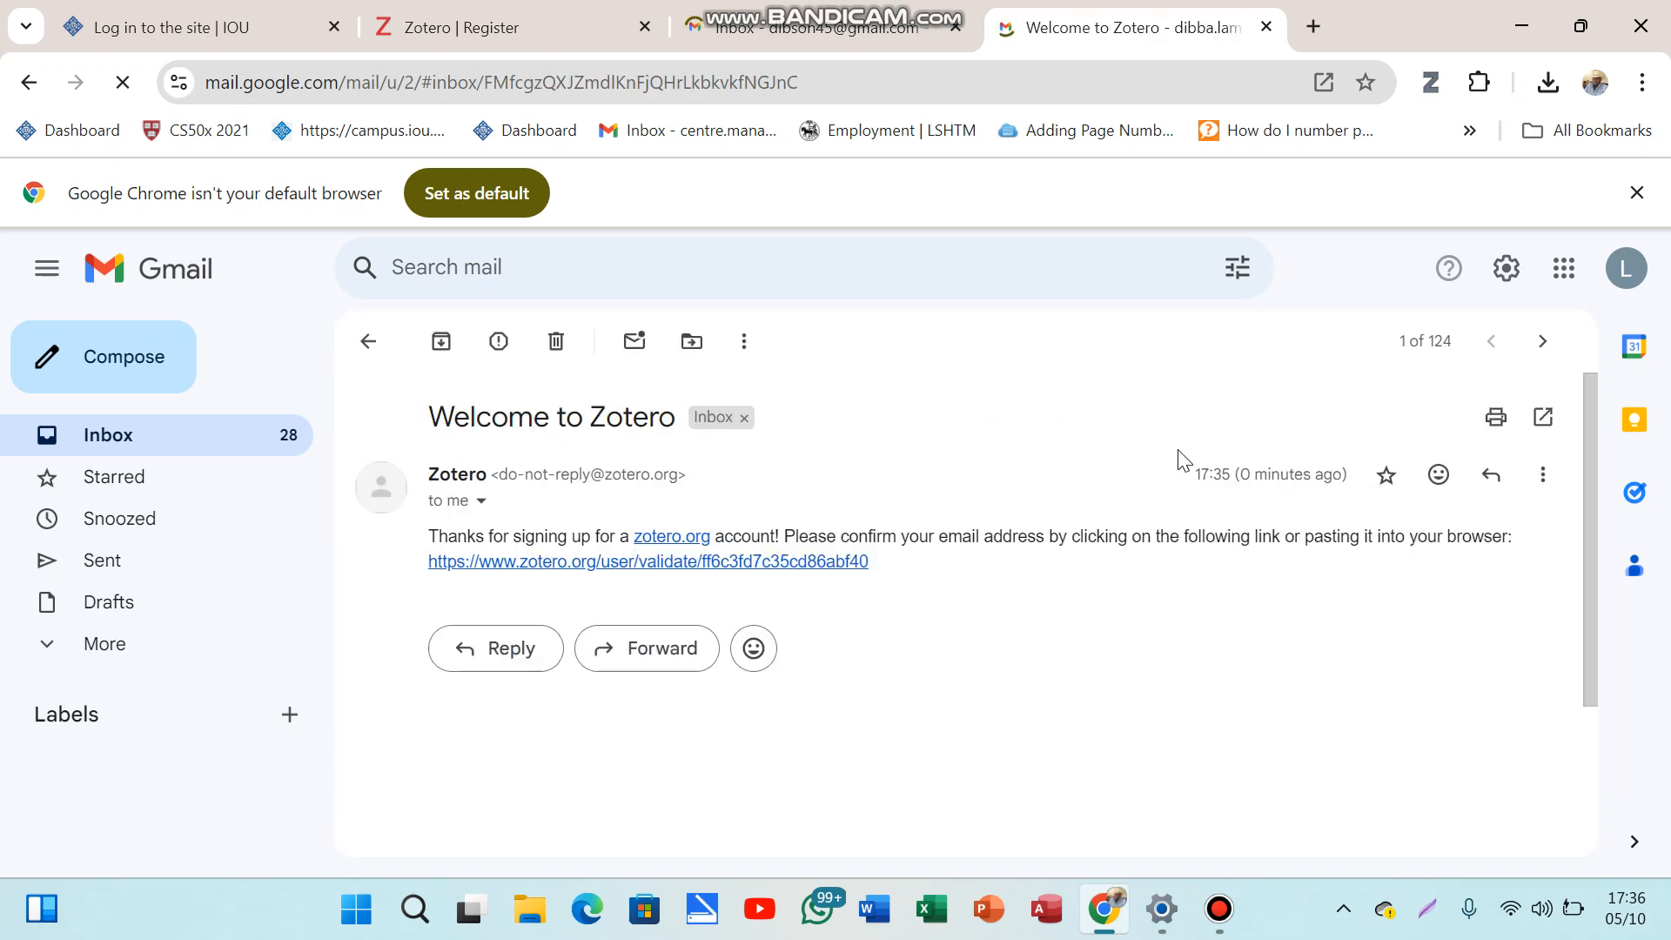
click(729, 564)
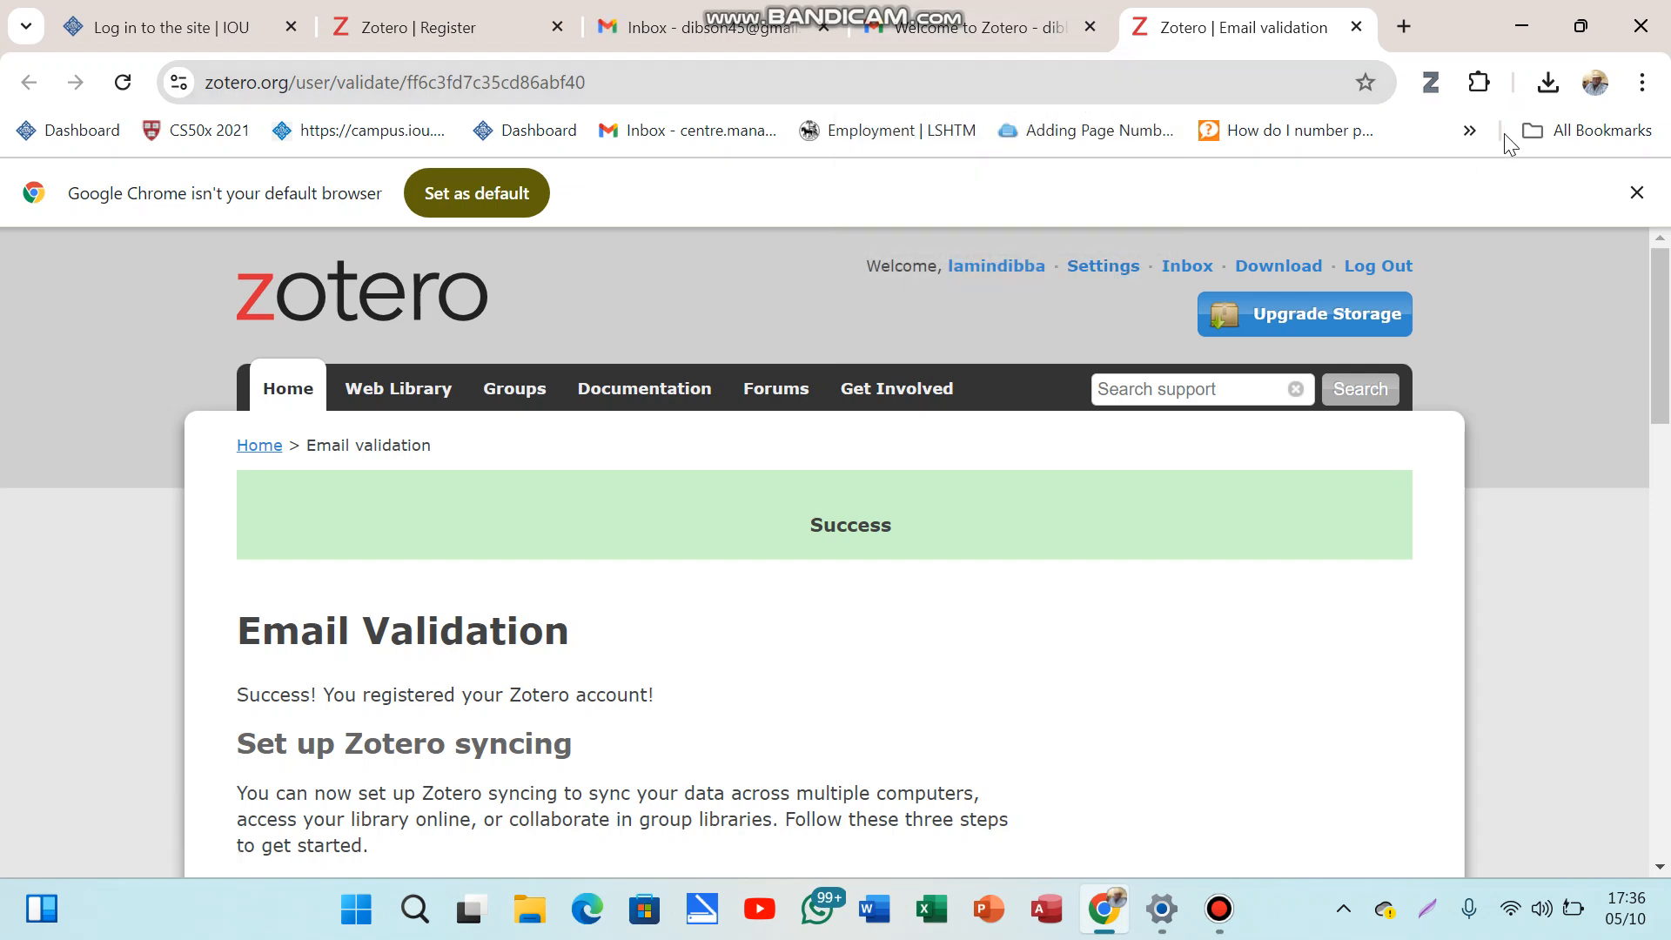
Step: Confirm the Zotero installer is in Chrome's recent downloads, then minimise Chrome to the desktop
click(1546, 83)
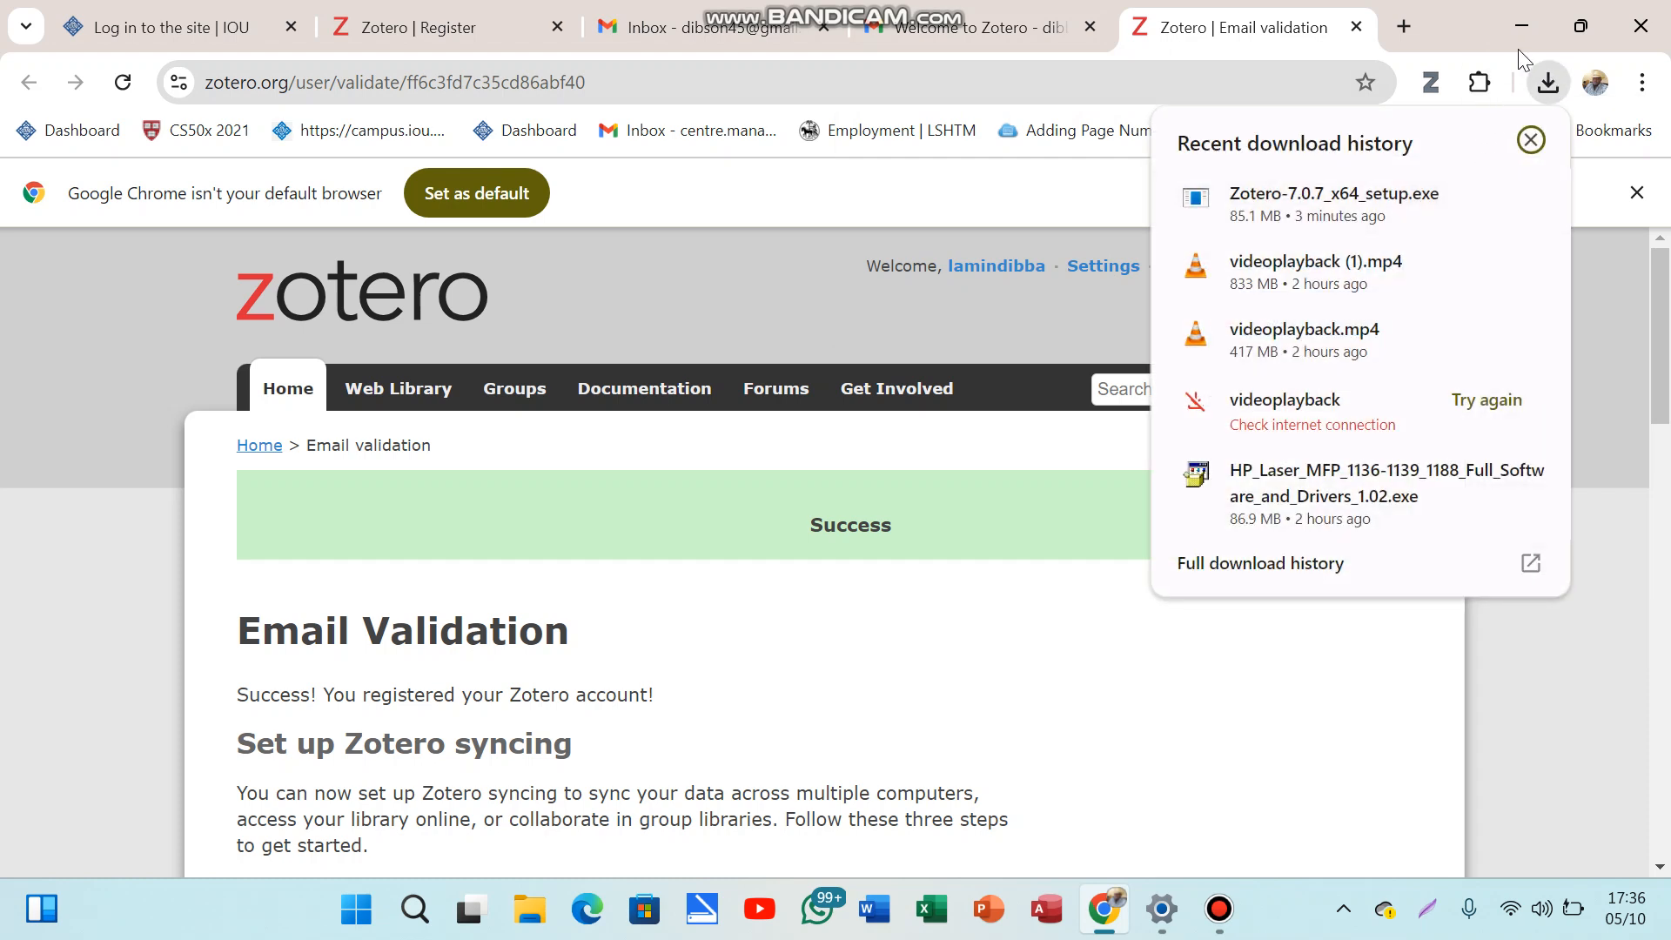
click(1543, 67)
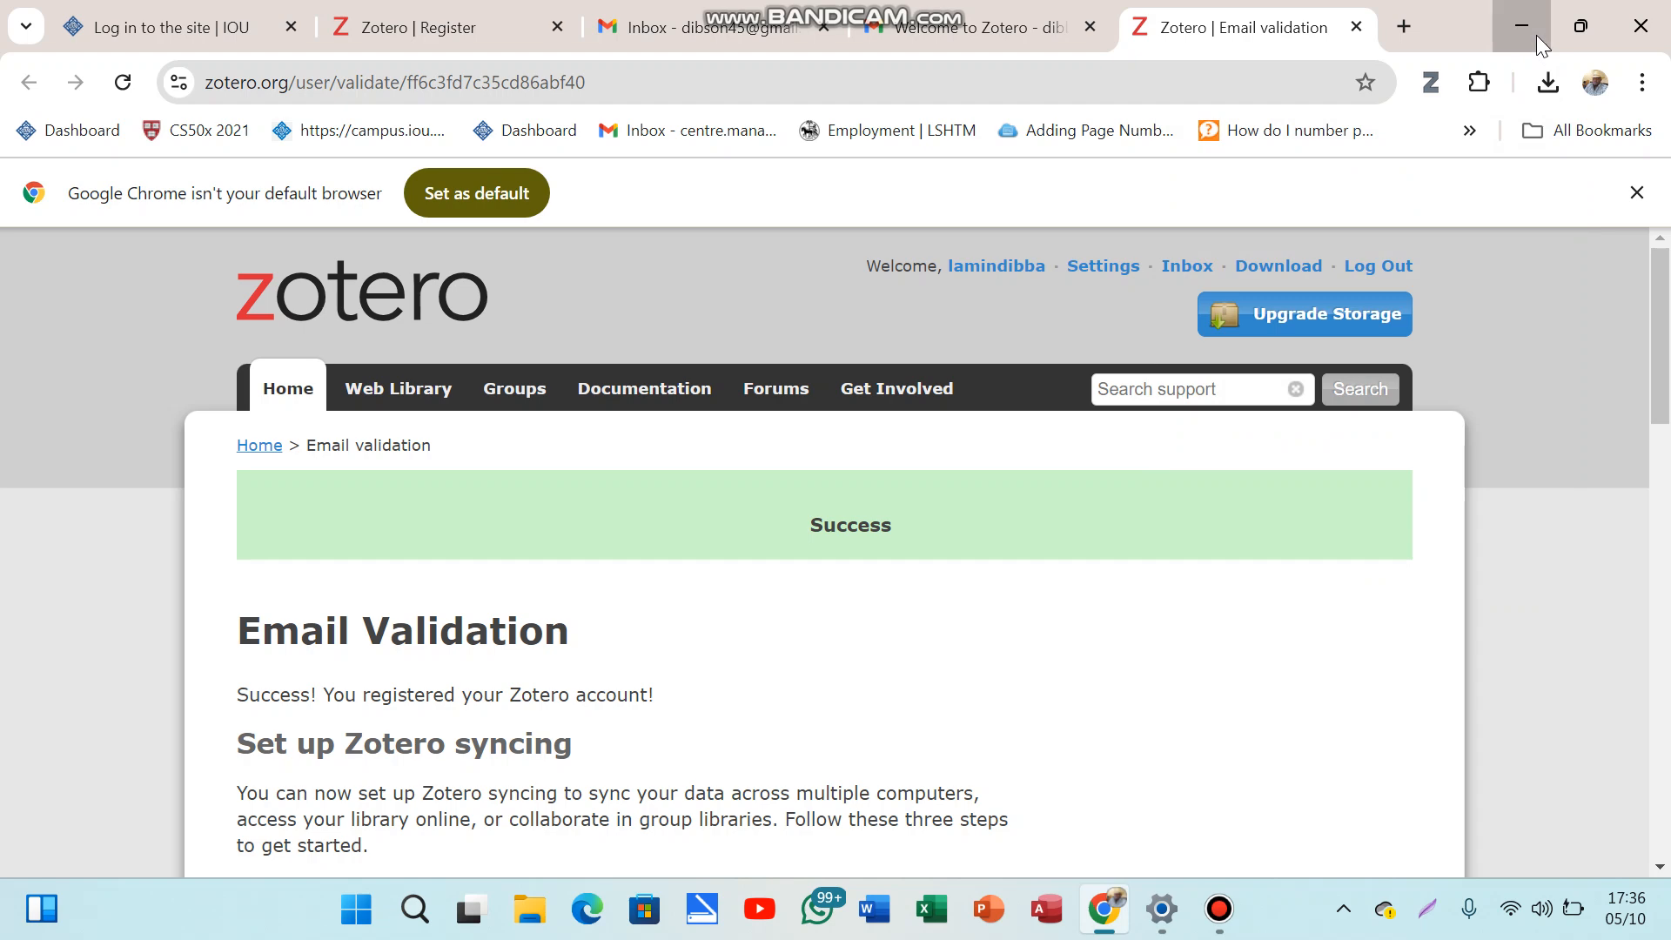
click(1537, 34)
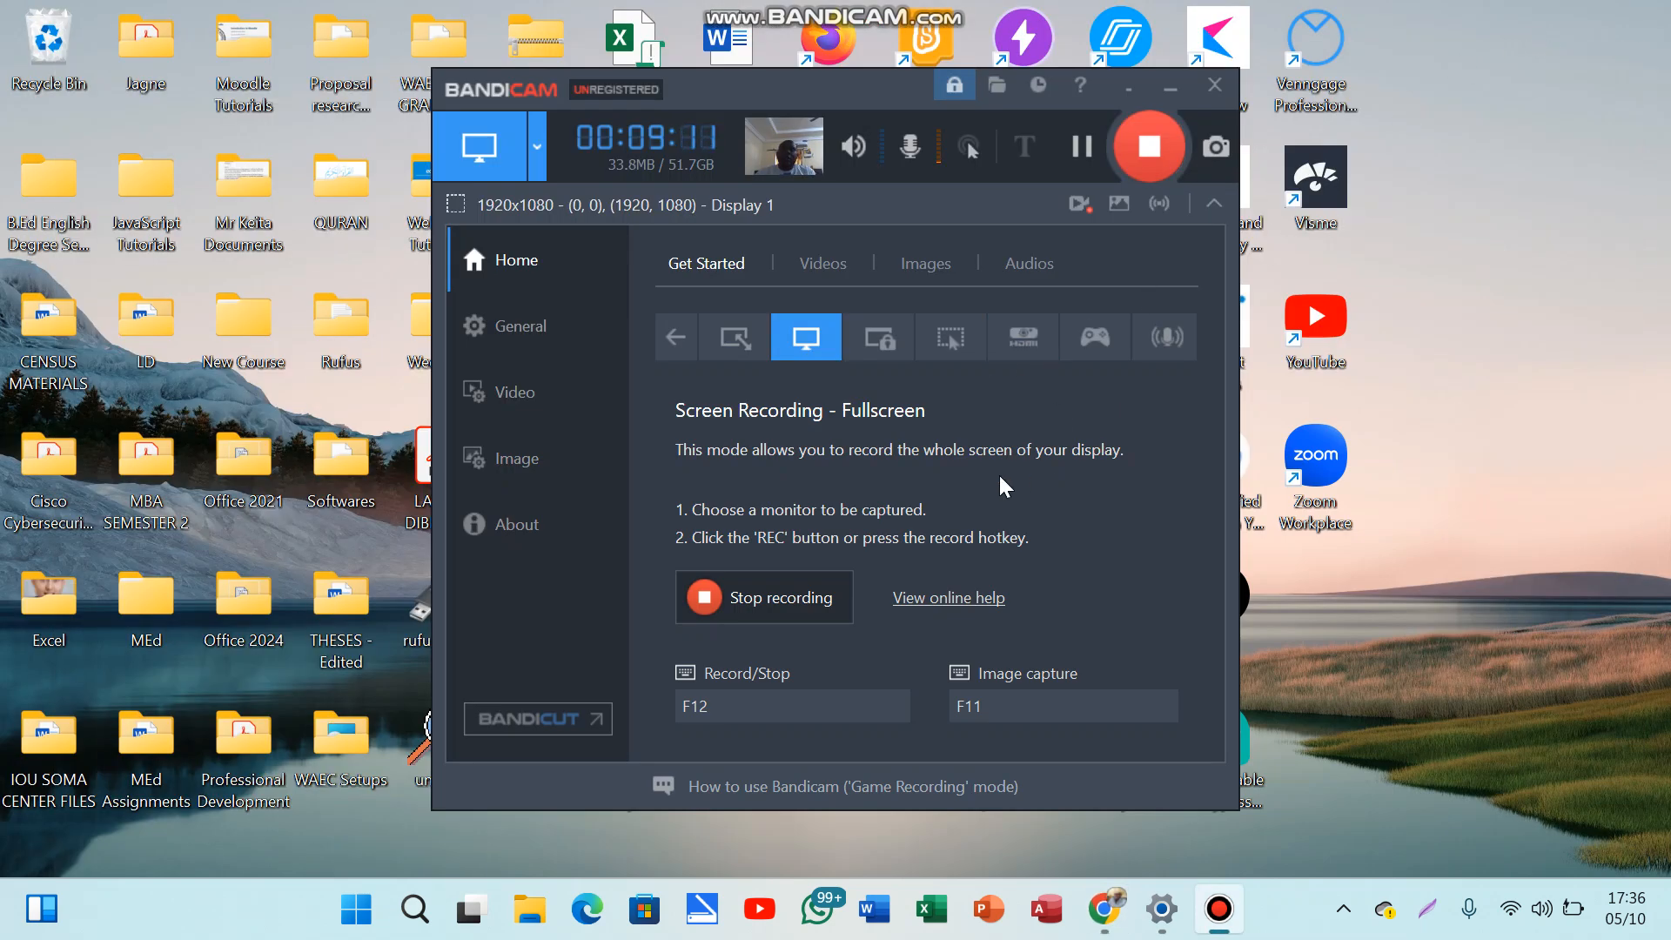
Step: Launch Zotero-7.0.7_x64_setup from the Downloads folder, then bring the Bandicam recorder forward
click(527, 924)
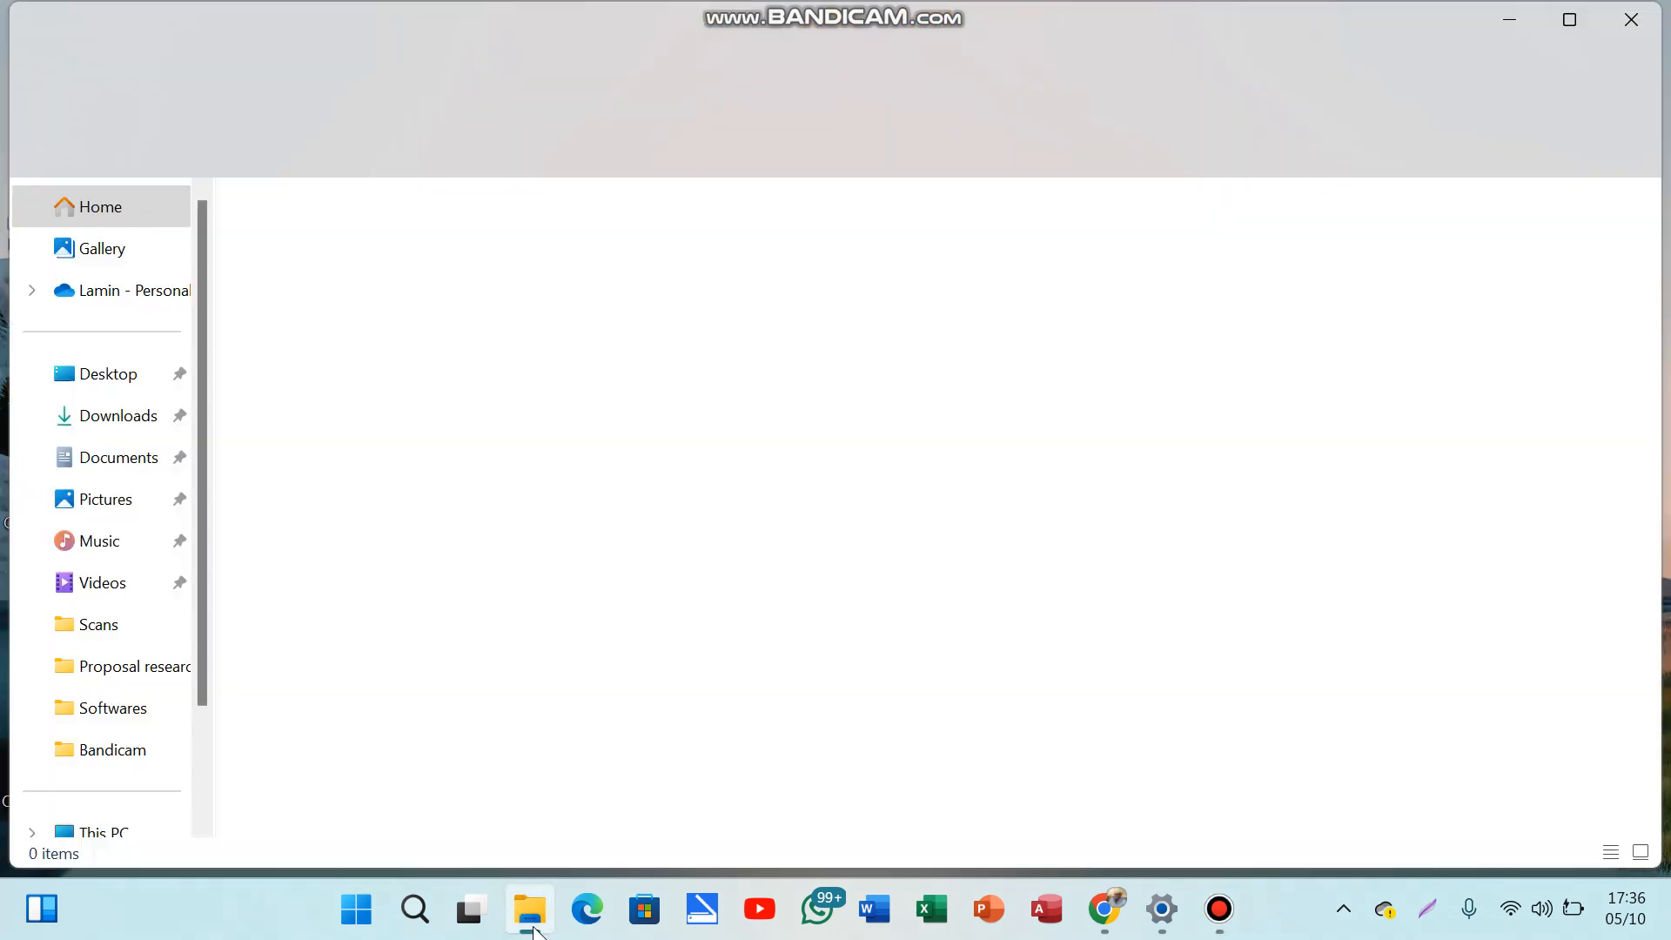
click(114, 426)
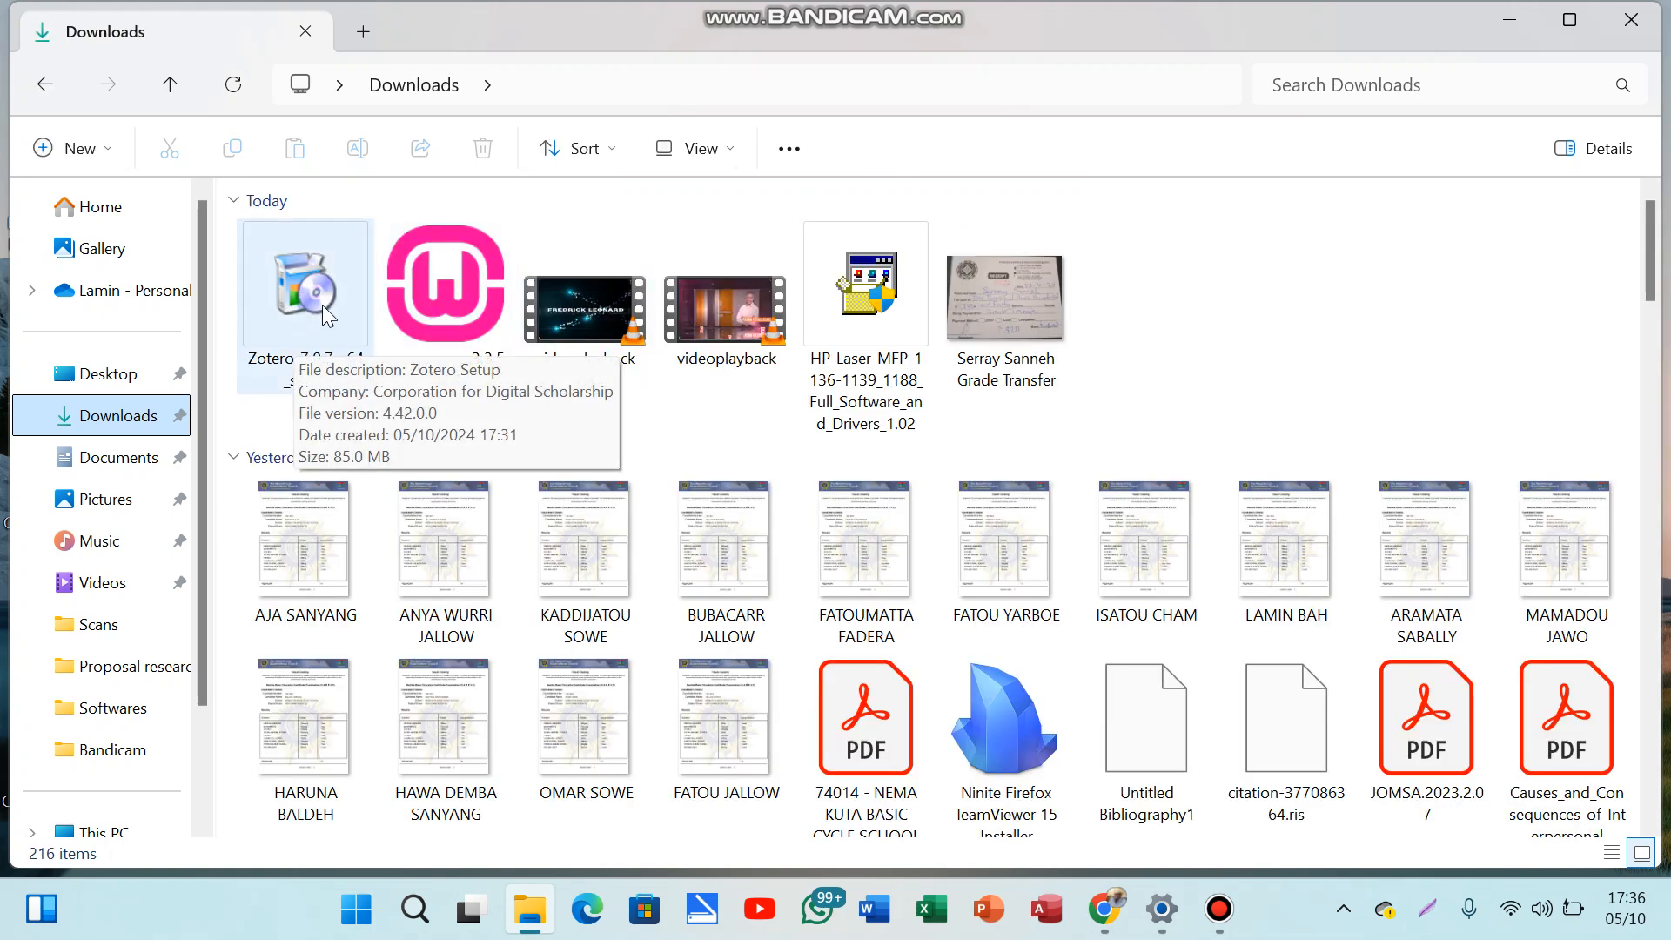
double_click(319, 310)
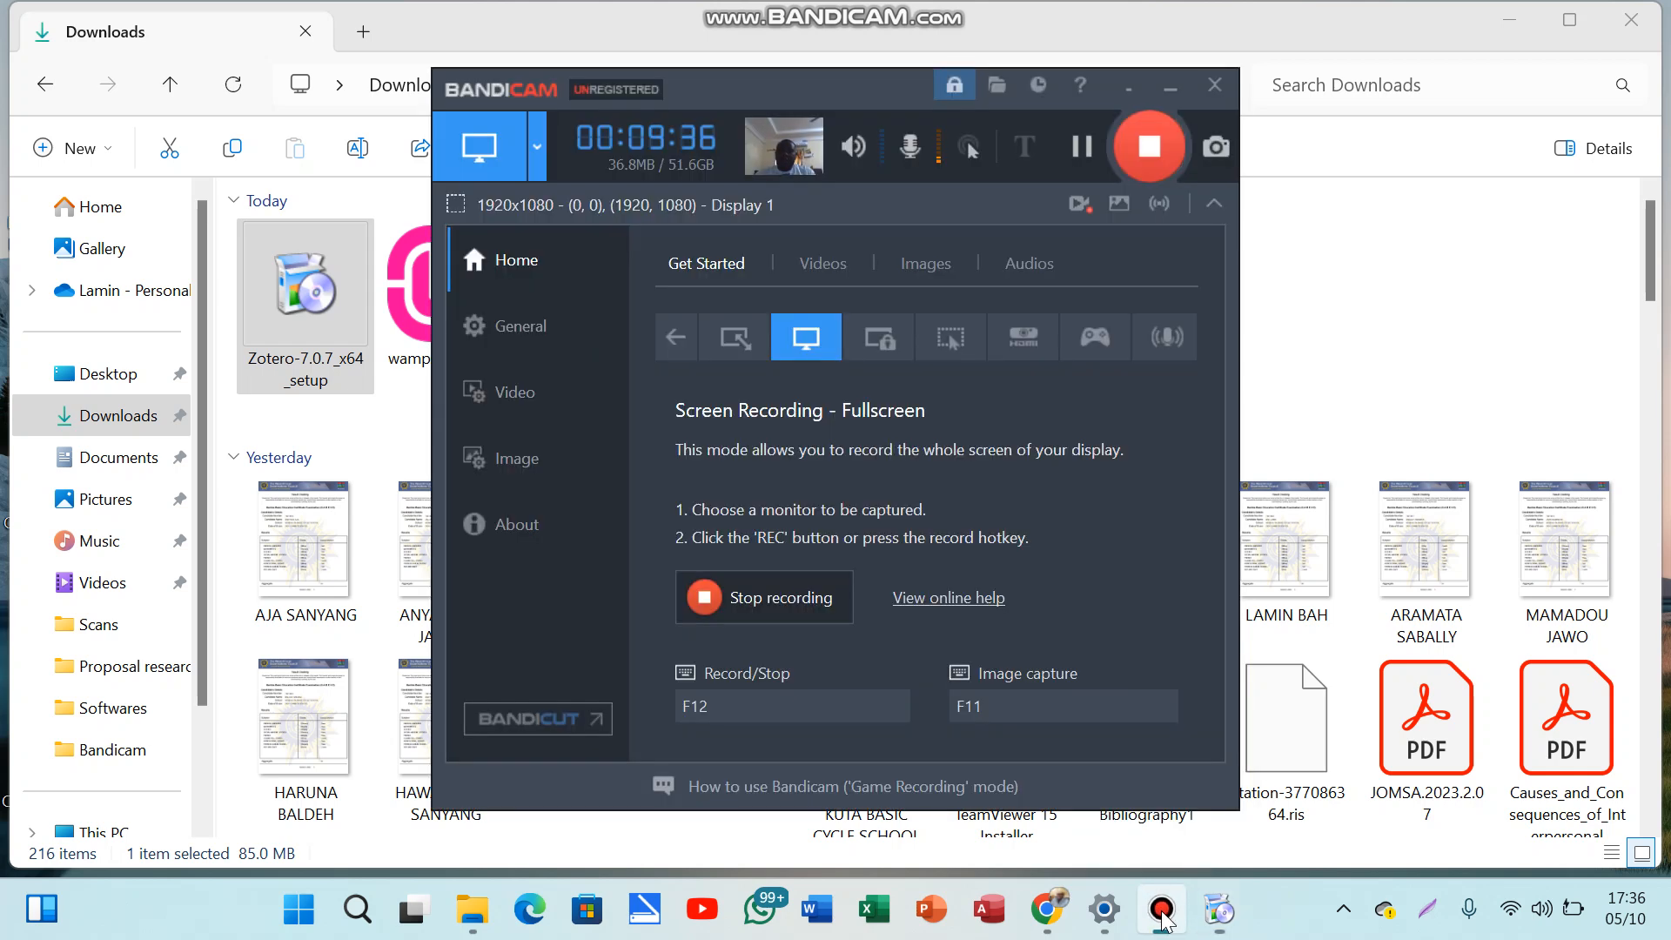
click(1162, 909)
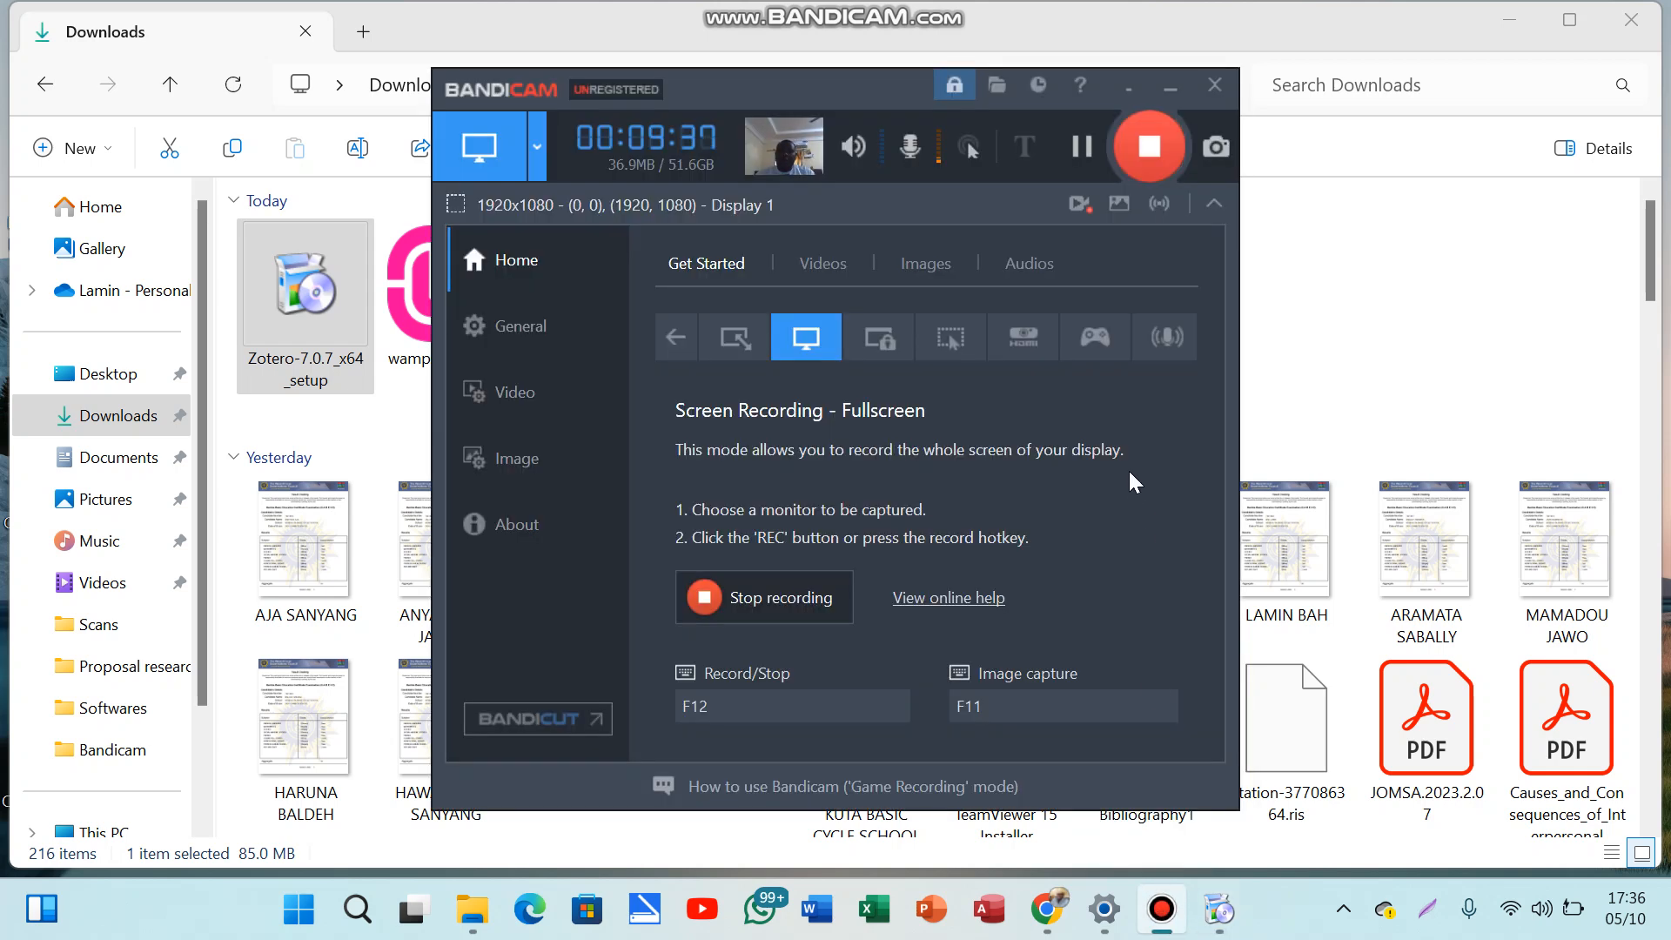